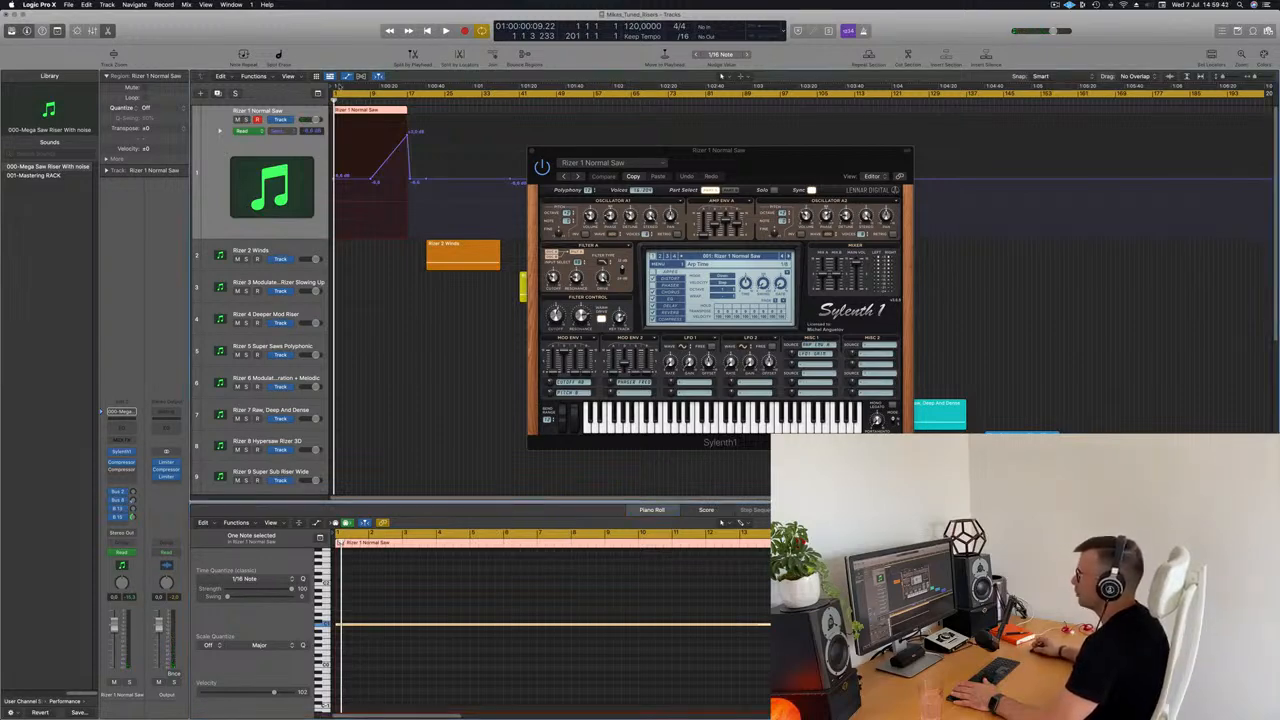
- Expand the automation lanes of the Rizer 1 Normal Saw track and review the chorus, filter and pitch bend curves
left_click(219, 131)
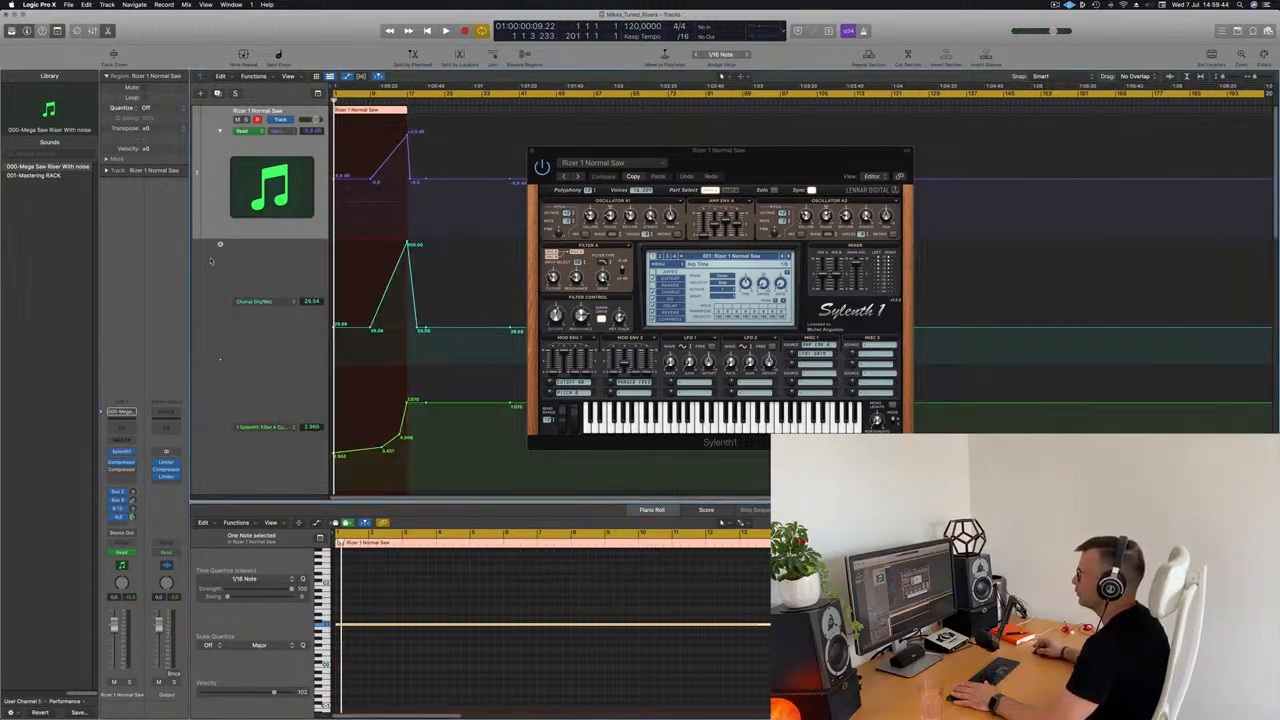
left_click_drag(568, 152, 951, 164)
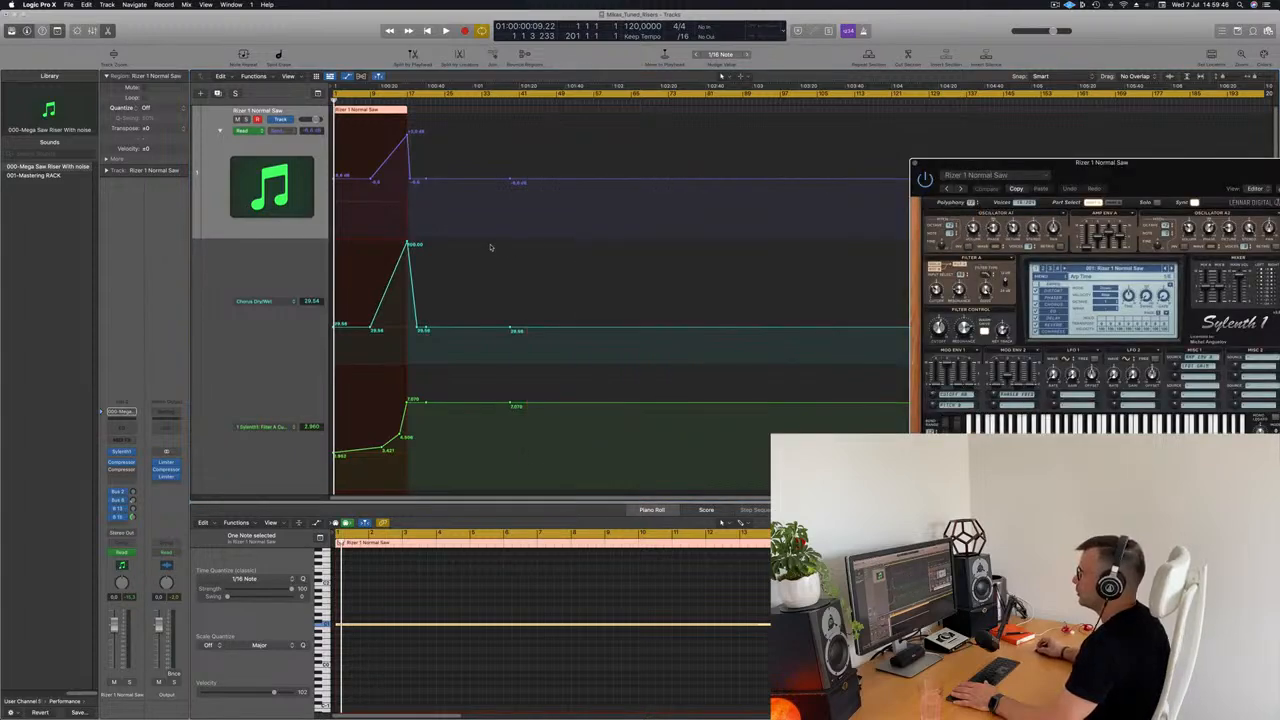
scroll(490, 247, "down", 2)
scroll(305, 258, "down", 4)
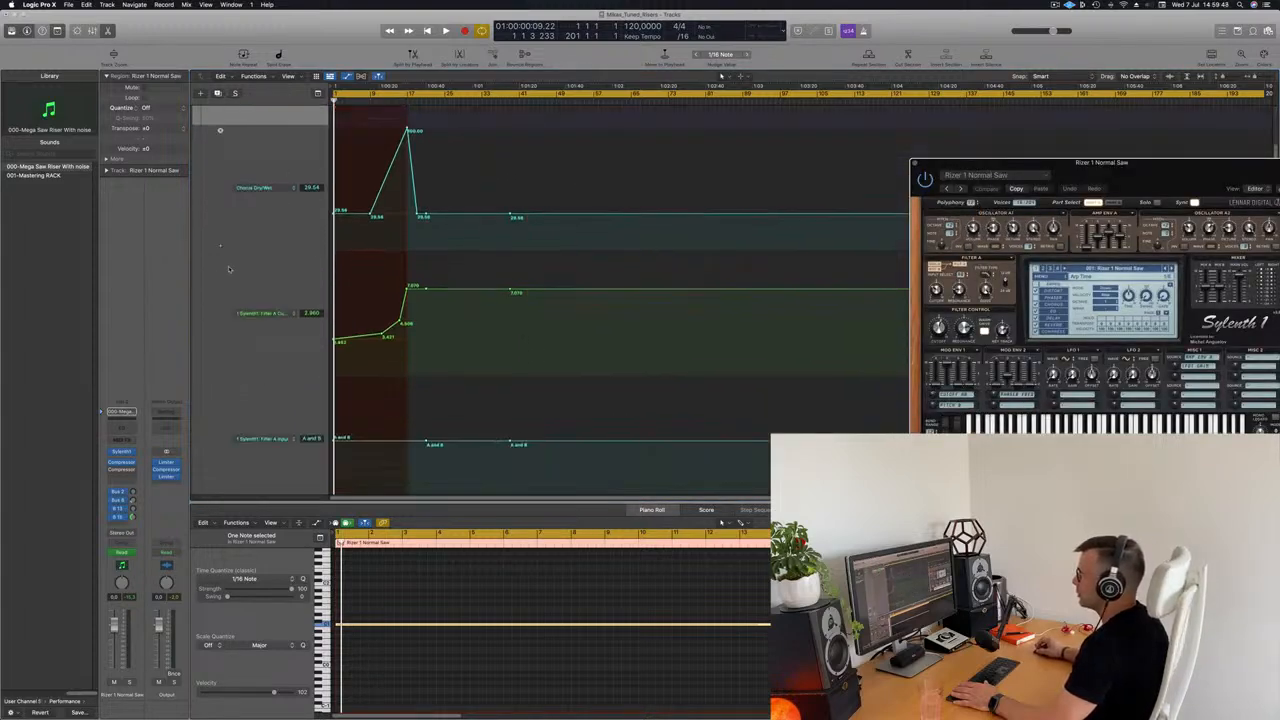
scroll(278, 380, "down", 4)
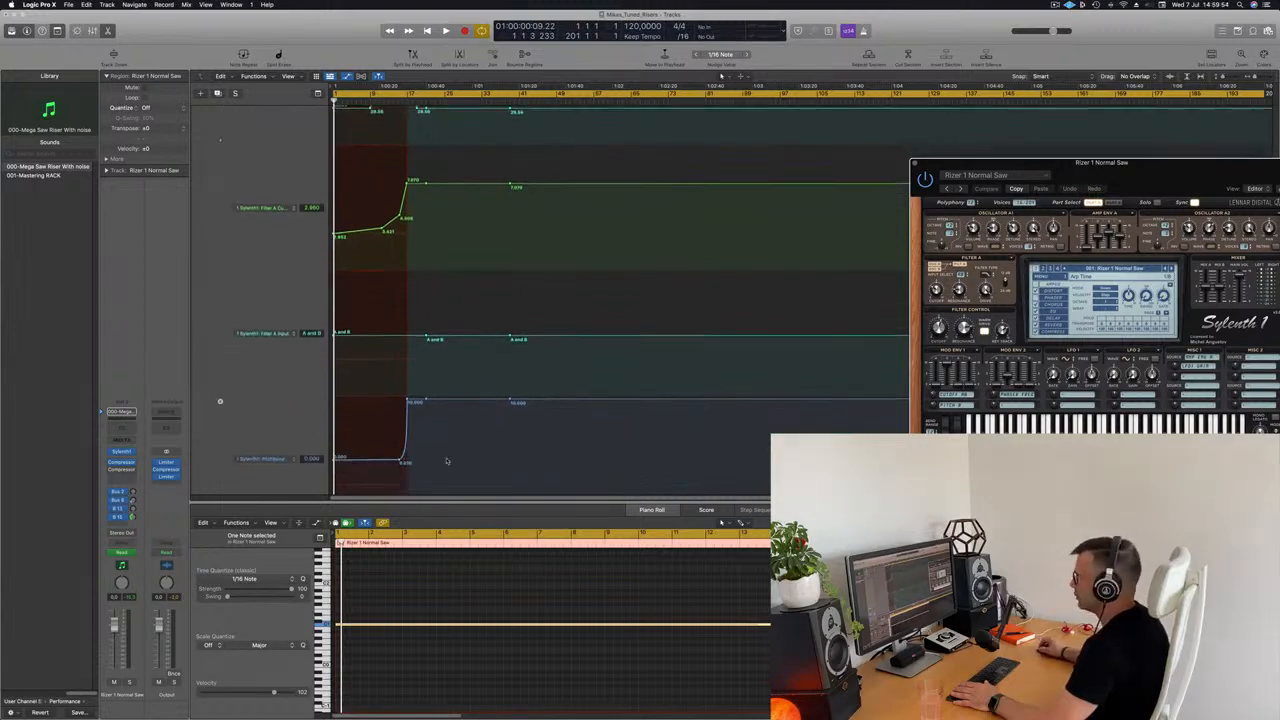
scroll(490, 300, "up", 10)
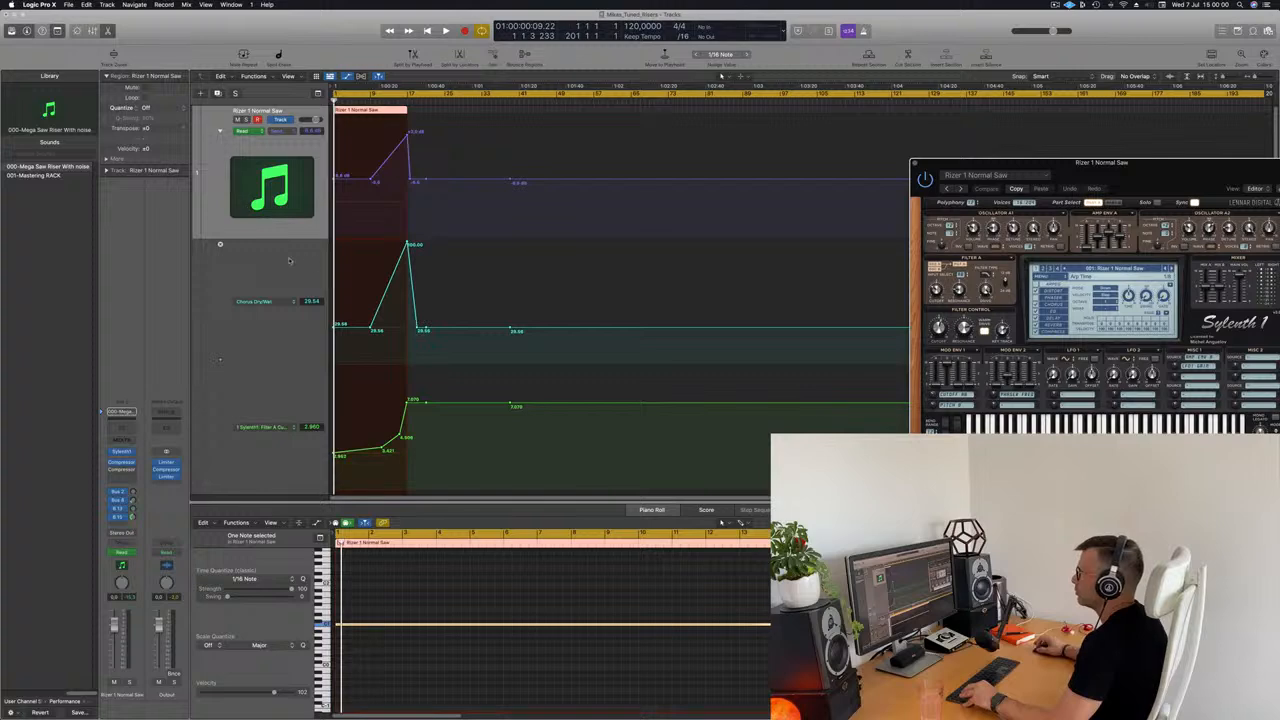
- Play the opening bars of the Rizer 1 Normal Saw region with the whole Sylenth1 window in view
key("space")
scroll(600, 250, "down", 1)
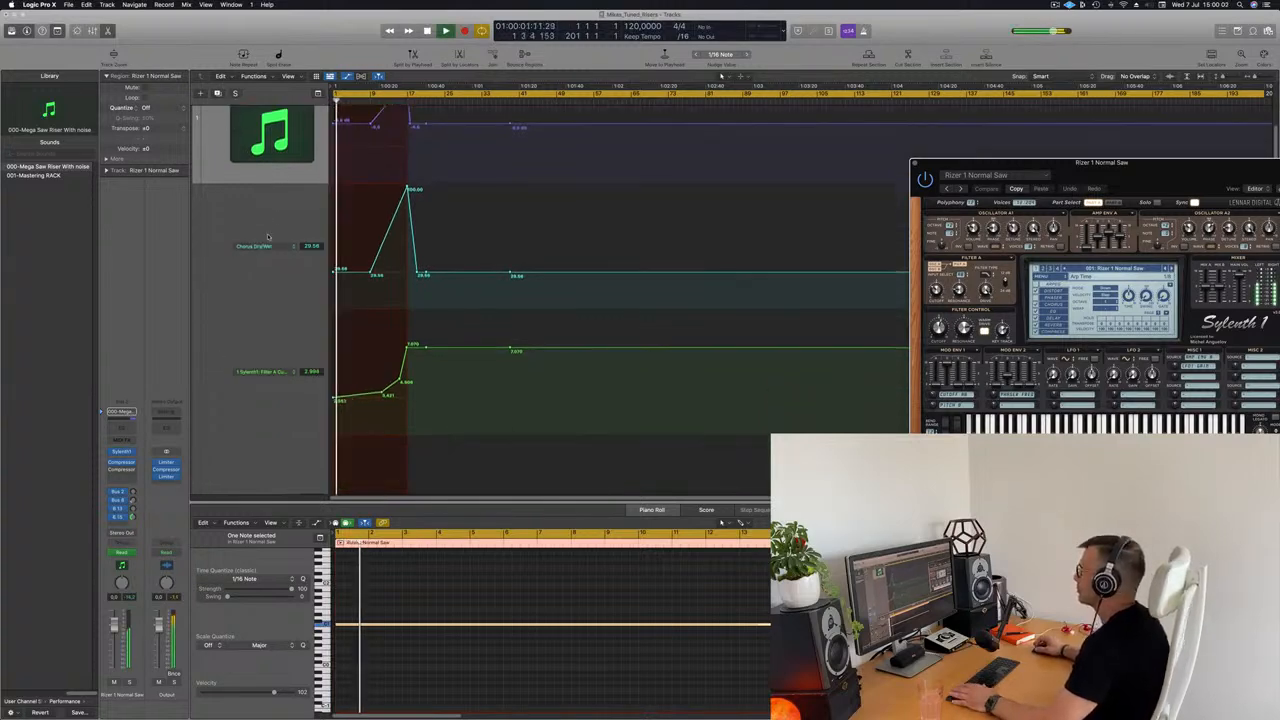
left_click_drag(1232, 172, 1033, 122)
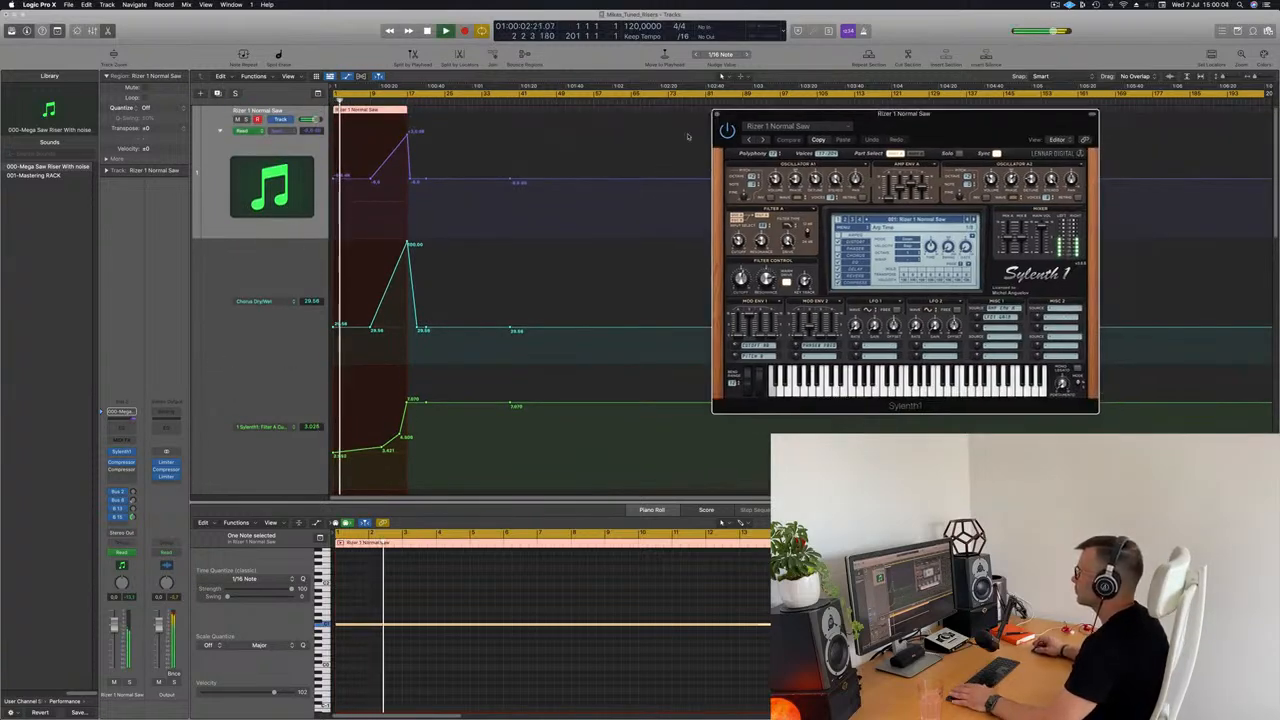
left_click(230, 142)
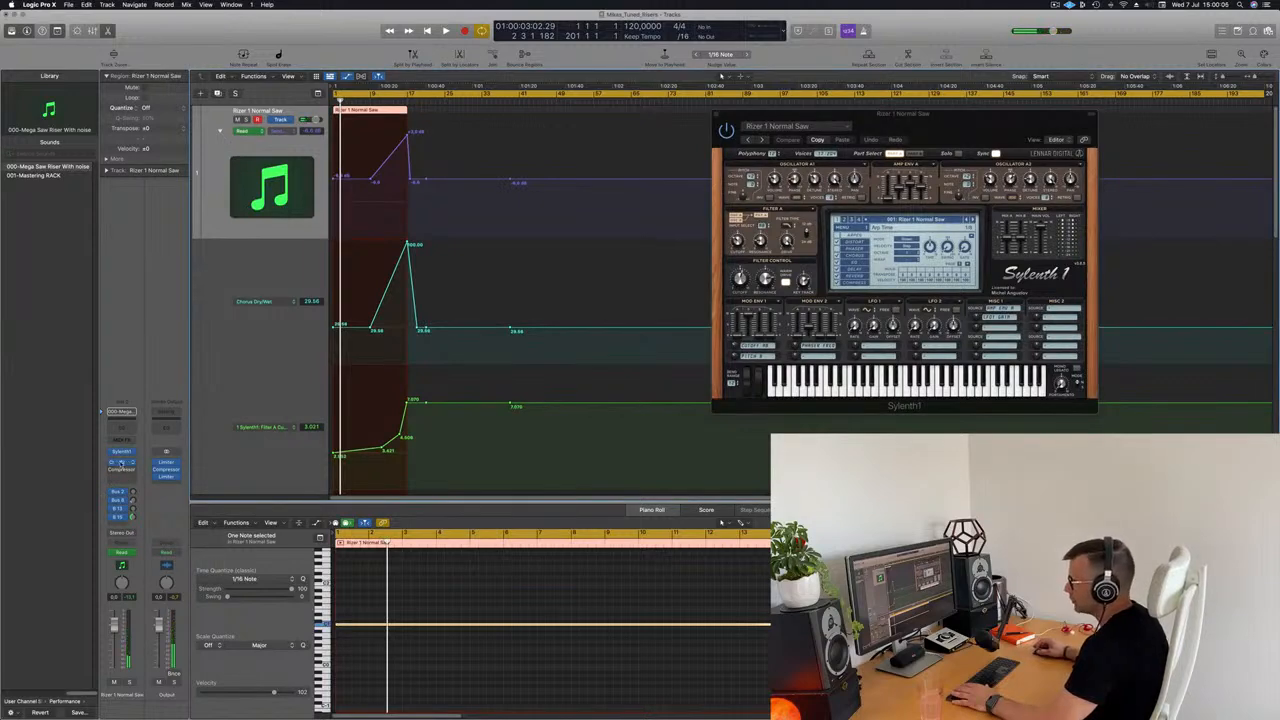
- Set the side chain input of the first compressor on the Rizer 1 Normal Saw channel to Bus 1
left_click(121, 463)
left_click(870, 132)
mouse_move(883, 160)
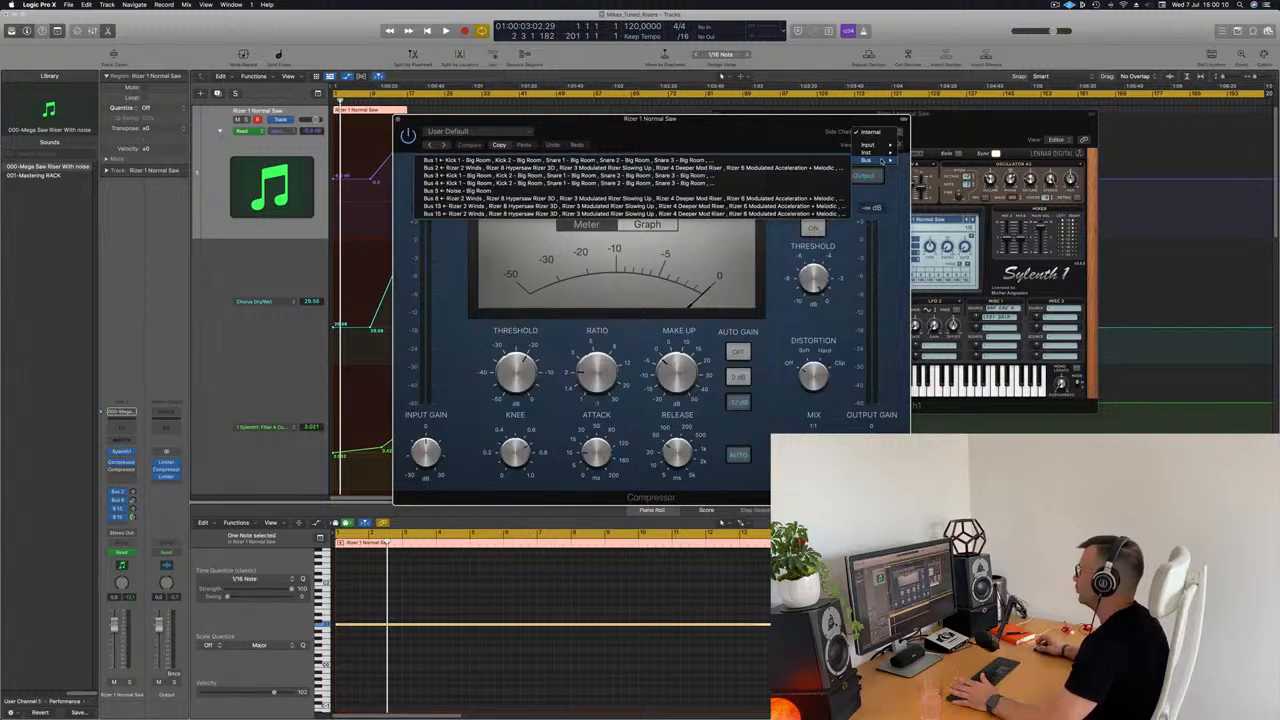
left_click(618, 160)
left_click_drag(705, 133, 863, 118)
- Adjust the compressor's attack and ratio while the riser plays, and close the compressor
key("space")
left_click_drag(755, 437, 754, 472)
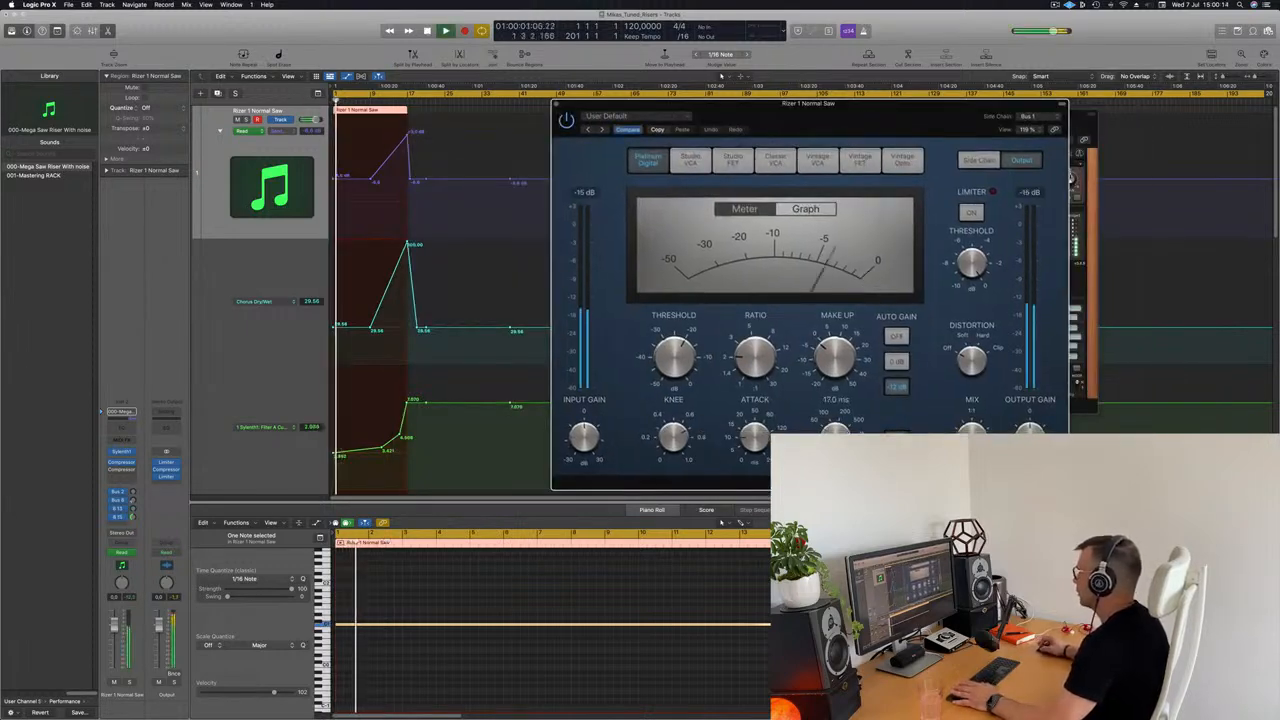
left_click_drag(753, 357, 756, 340)
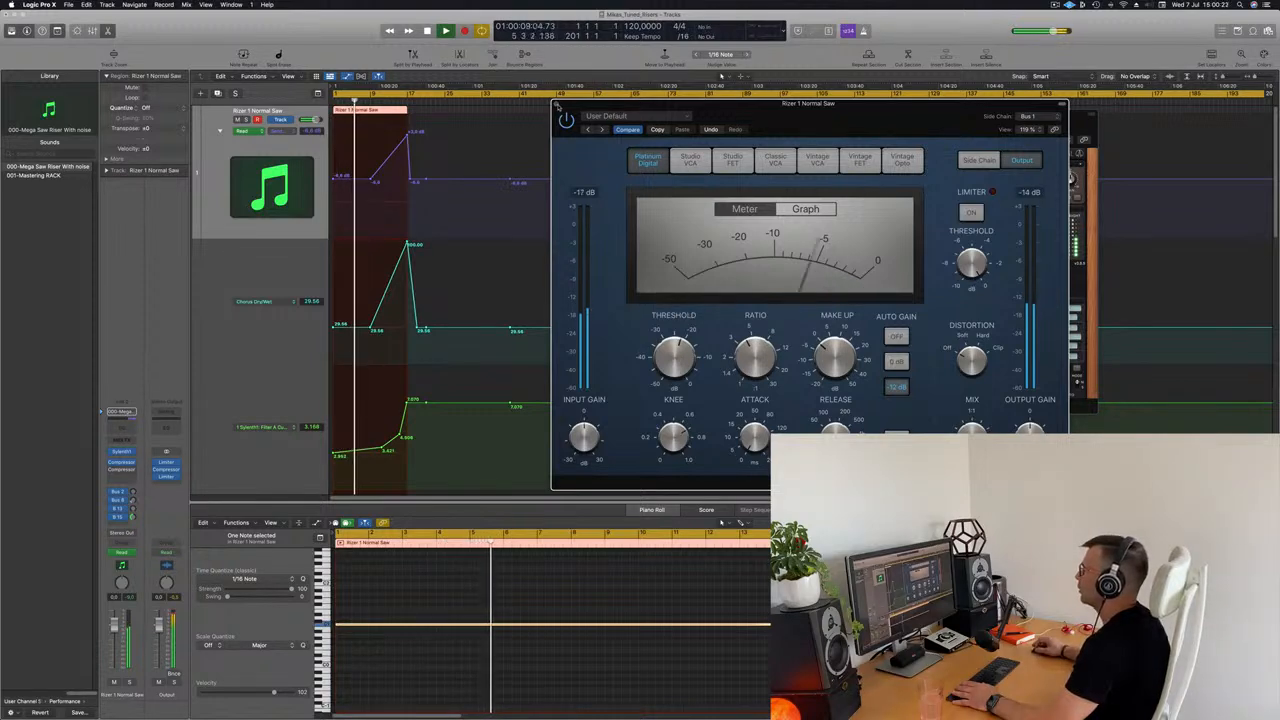
left_click(277, 205)
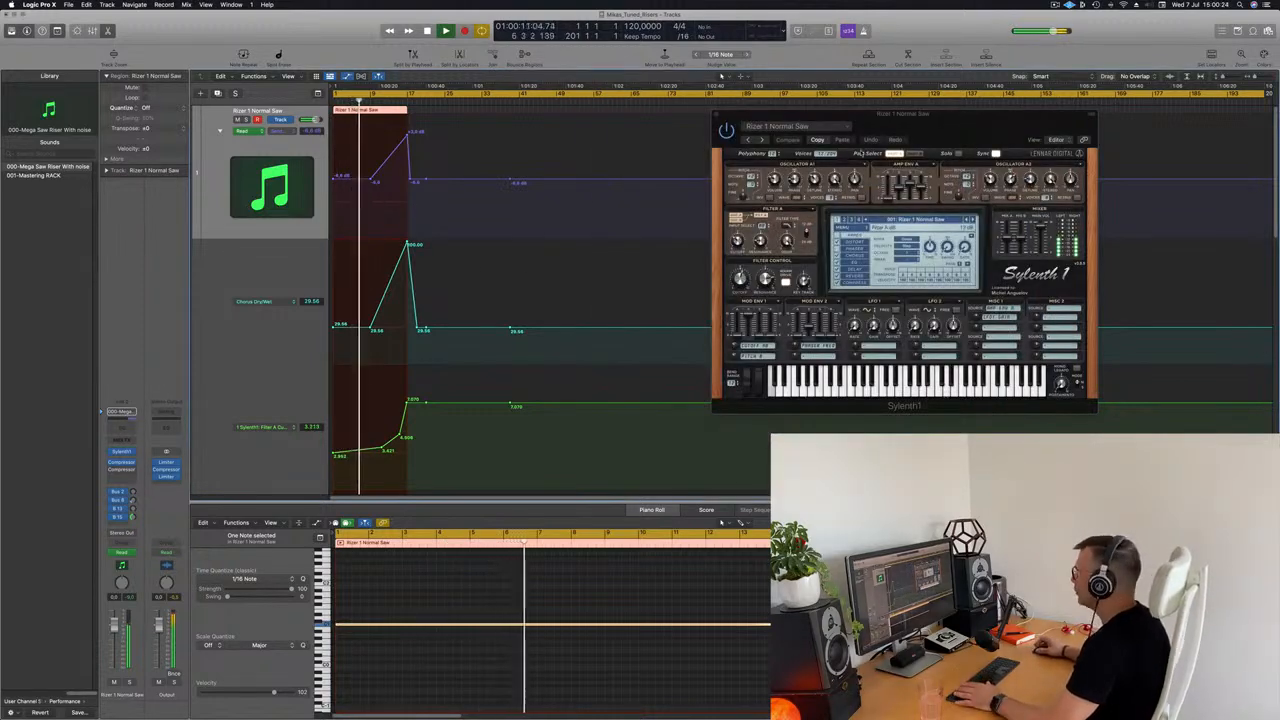
- Move the Sylenth1 window clear of the automation curves and follow them while the riser plays through to its peak
left_click_drag(858, 286, 821, 272)
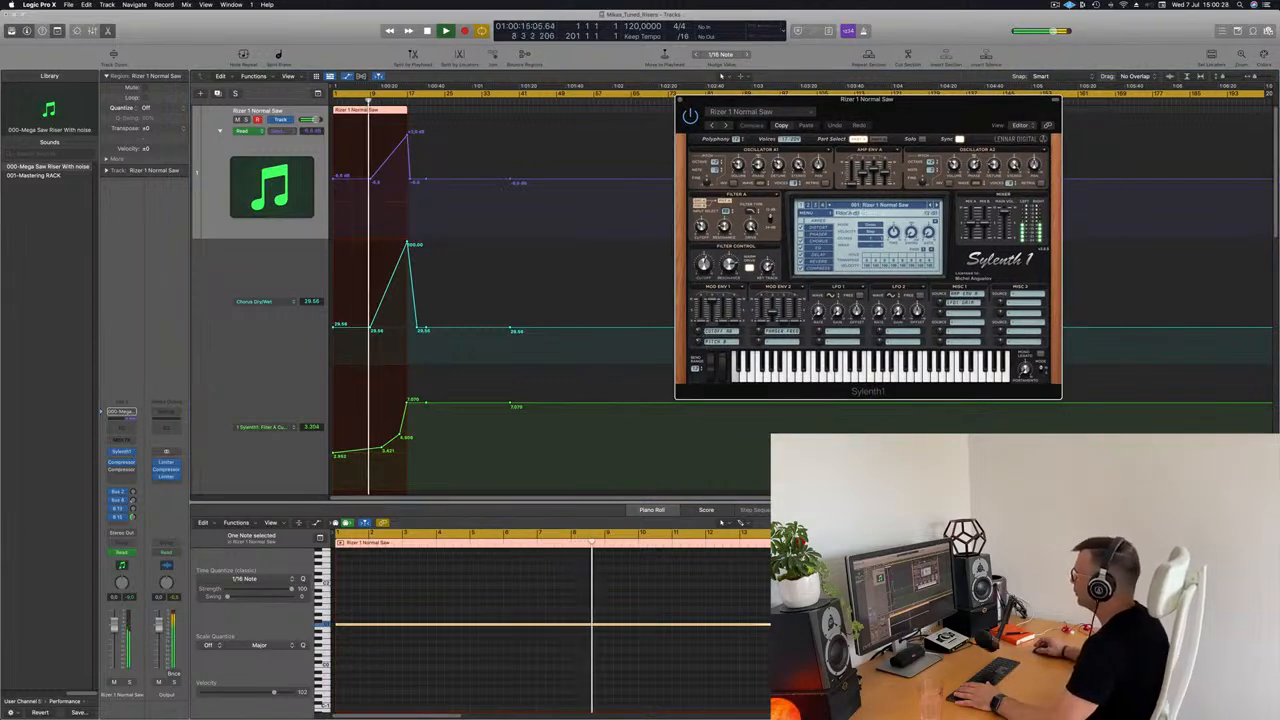
left_click_drag(886, 111, 1035, 54)
scroll(490, 277, "down", 2)
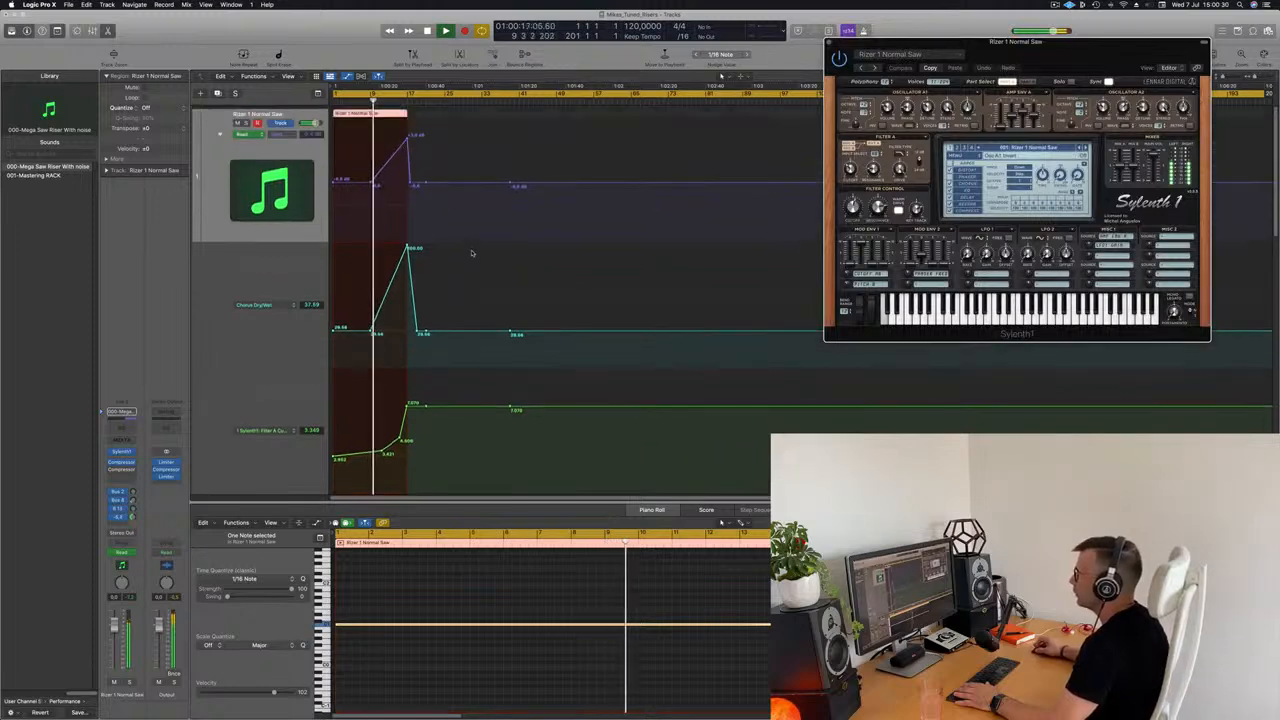
scroll(268, 290, "up", 2)
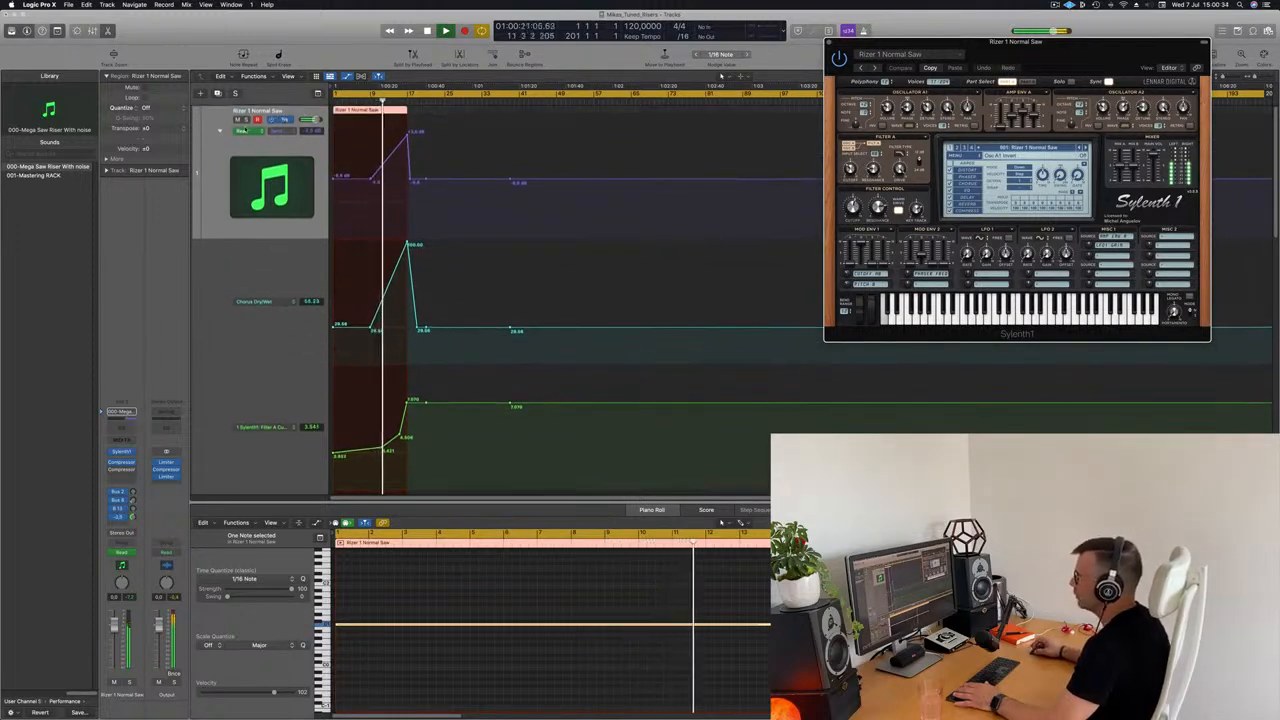
left_click(271, 149)
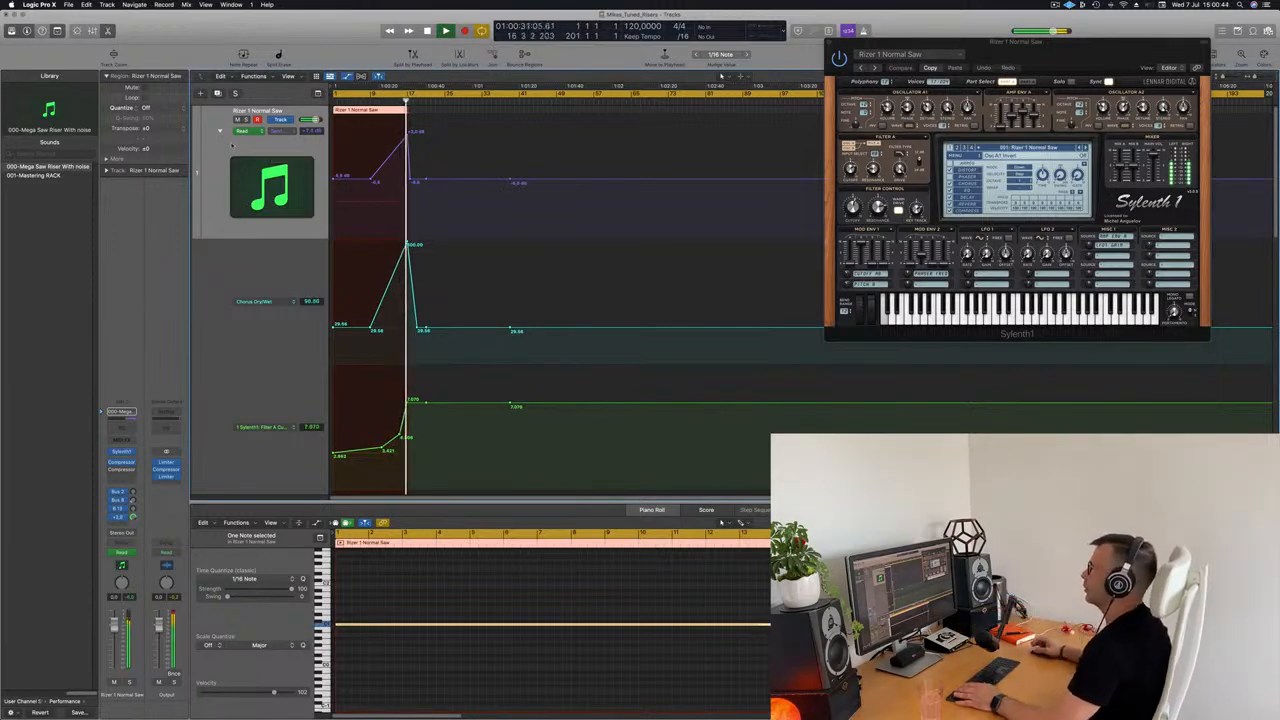
scroll(396, 394, "down", 10)
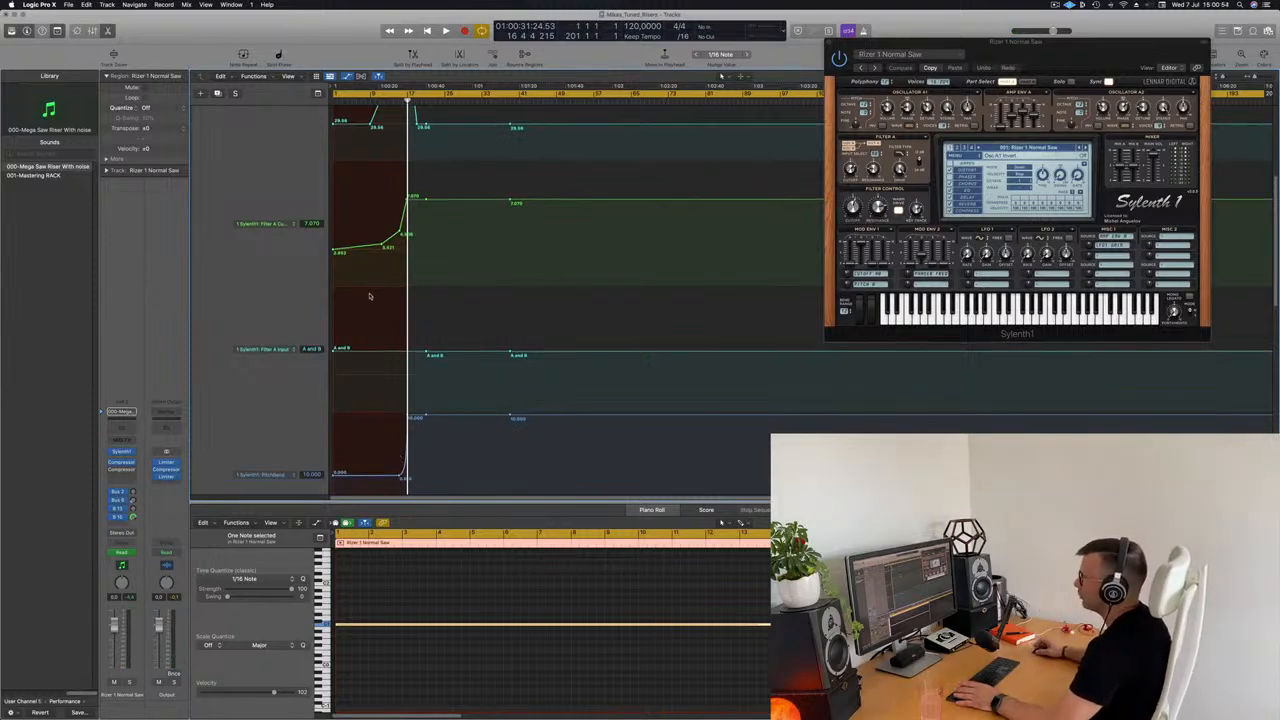
scroll(369, 296, "up", 10)
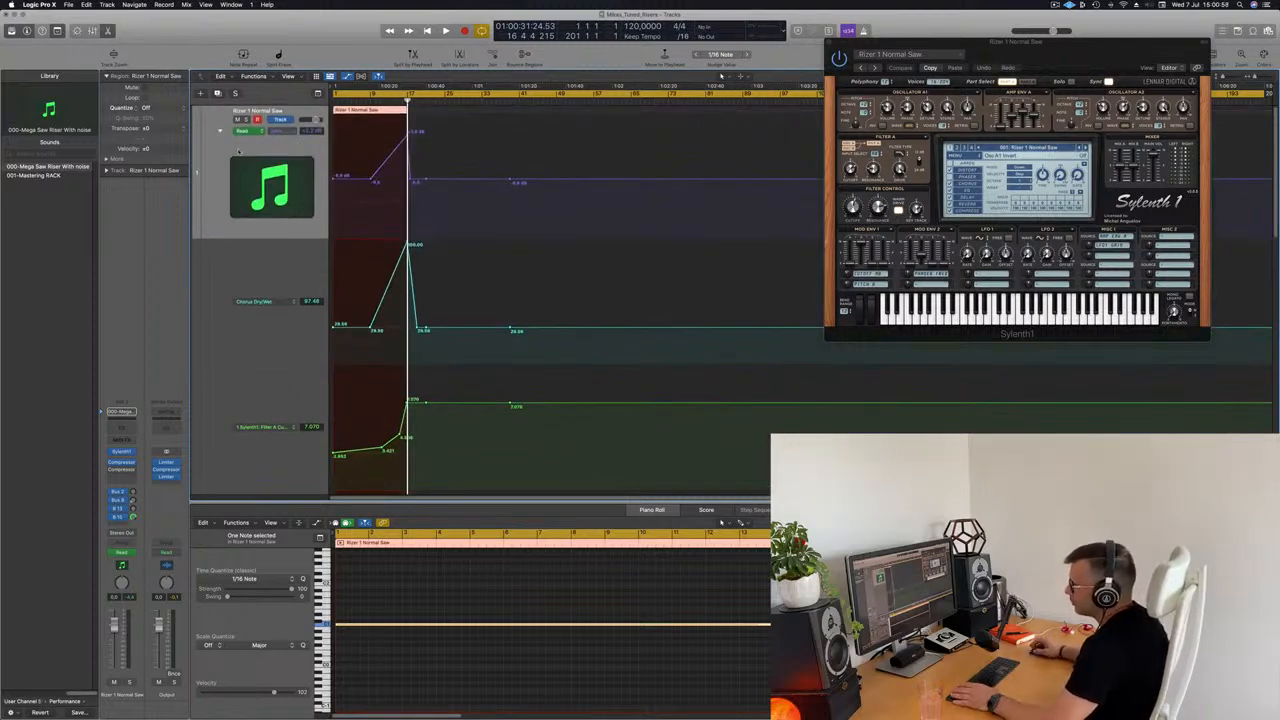
- Replay the riser from its beginning and check which send the first automation lane controls and where it is routed
key("space")
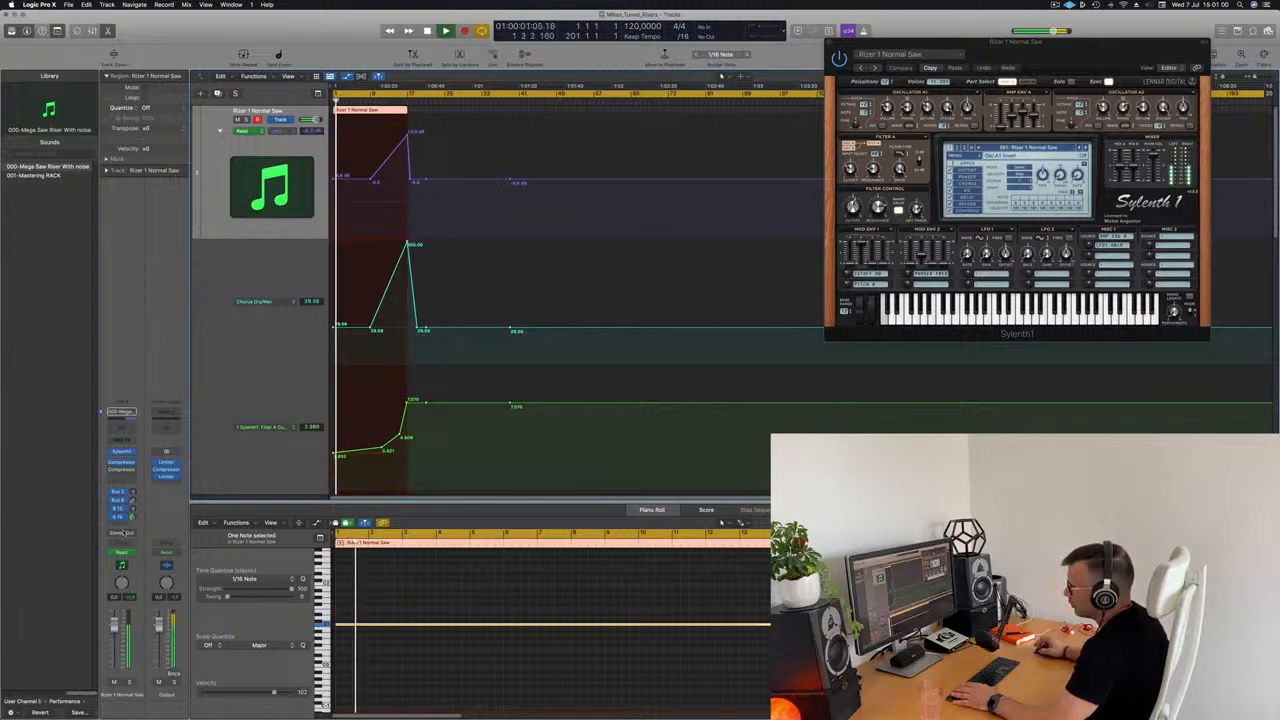
left_click(375, 101)
left_click(334, 101)
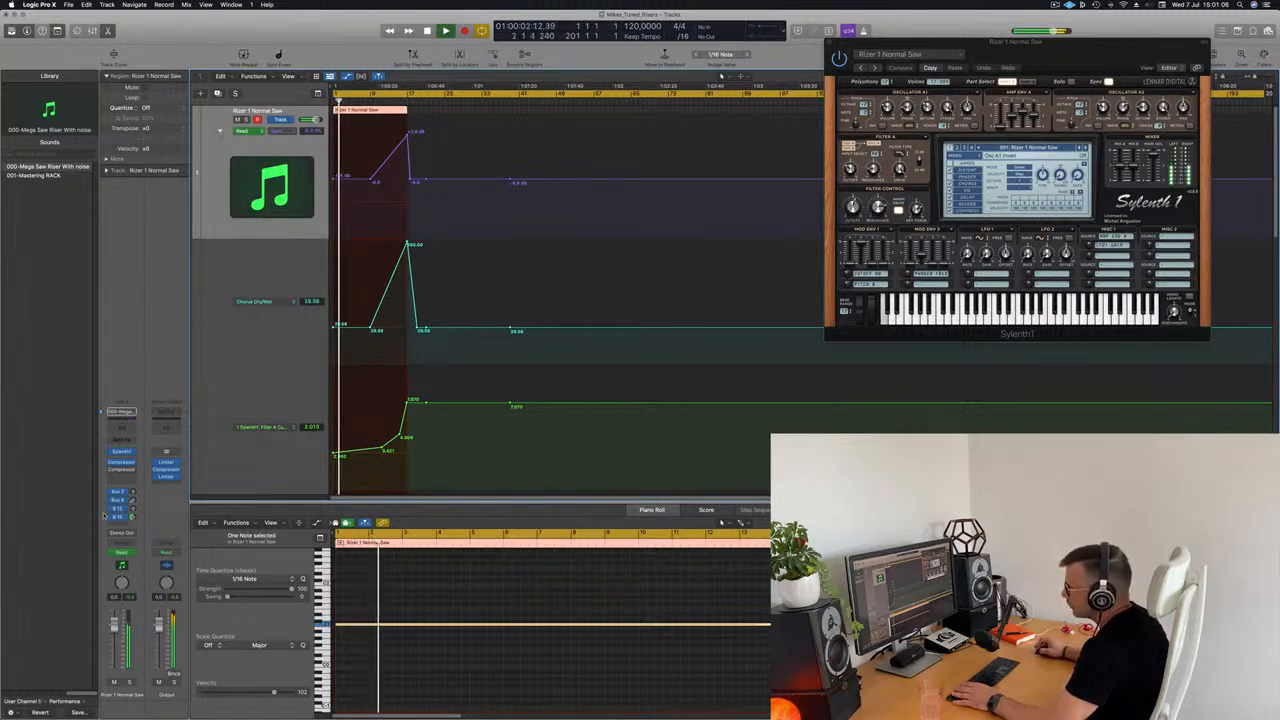
left_click(279, 131)
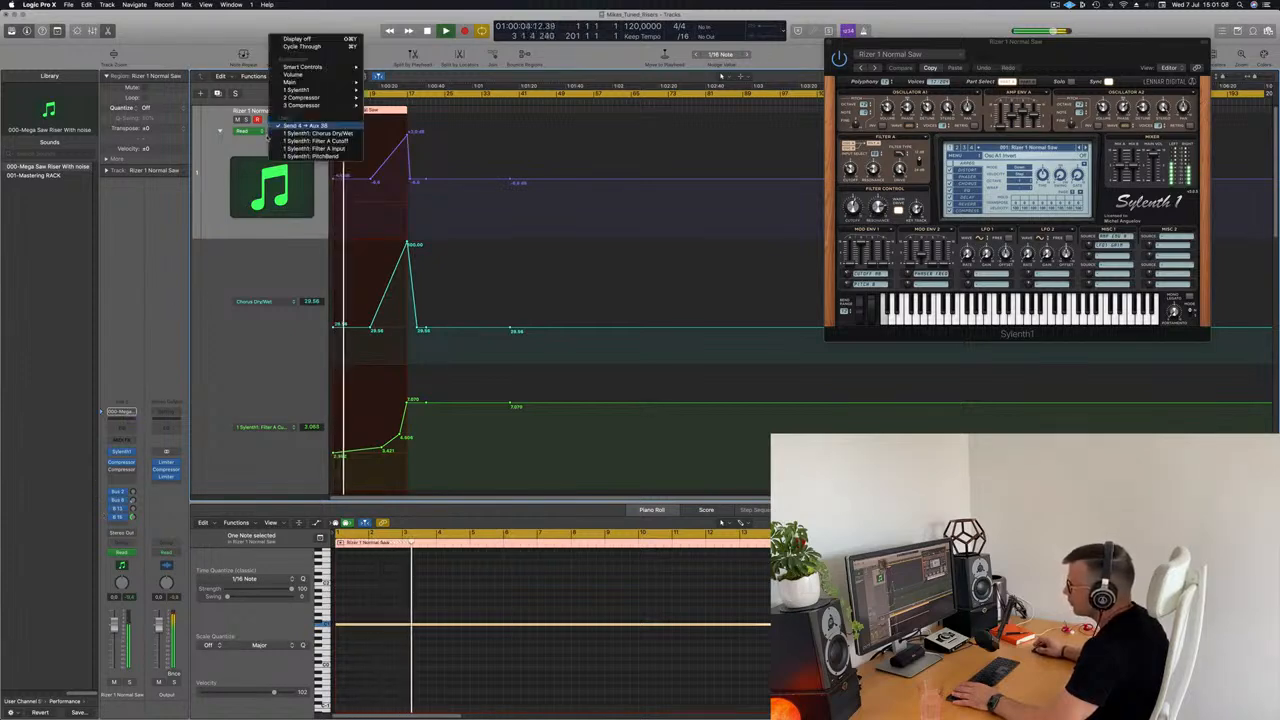
left_click(110, 516)
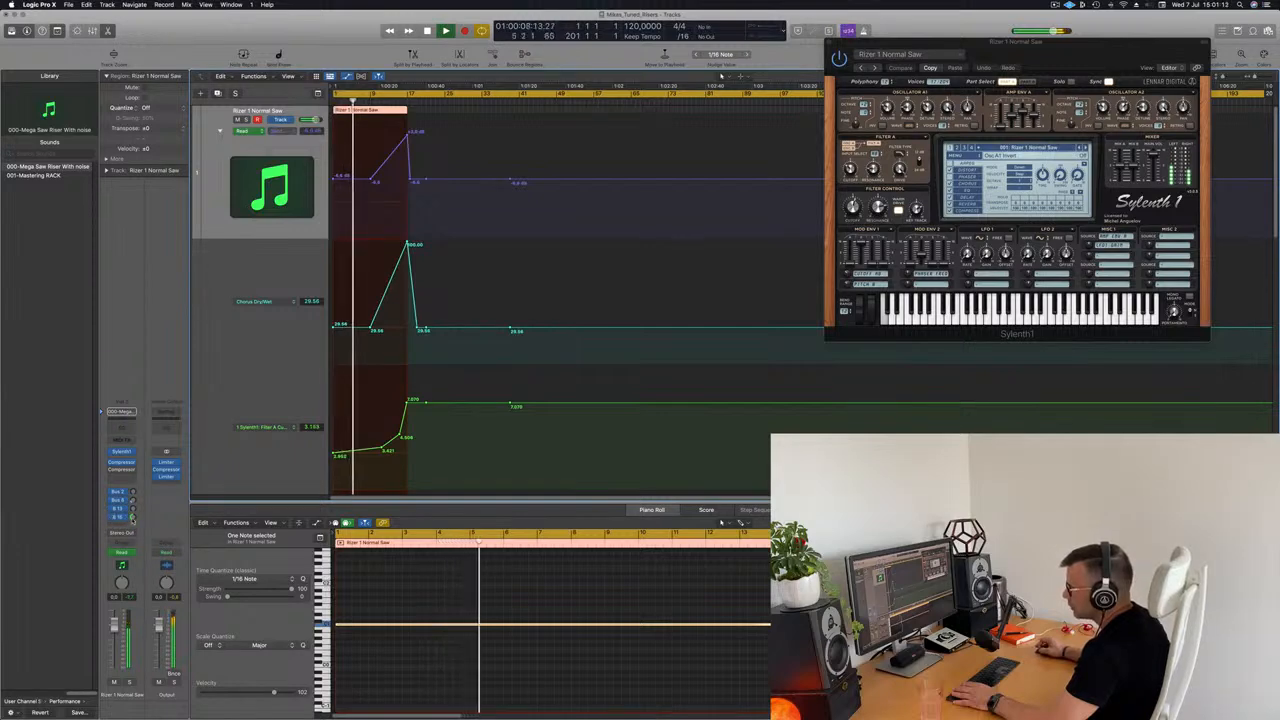
left_click(118, 518)
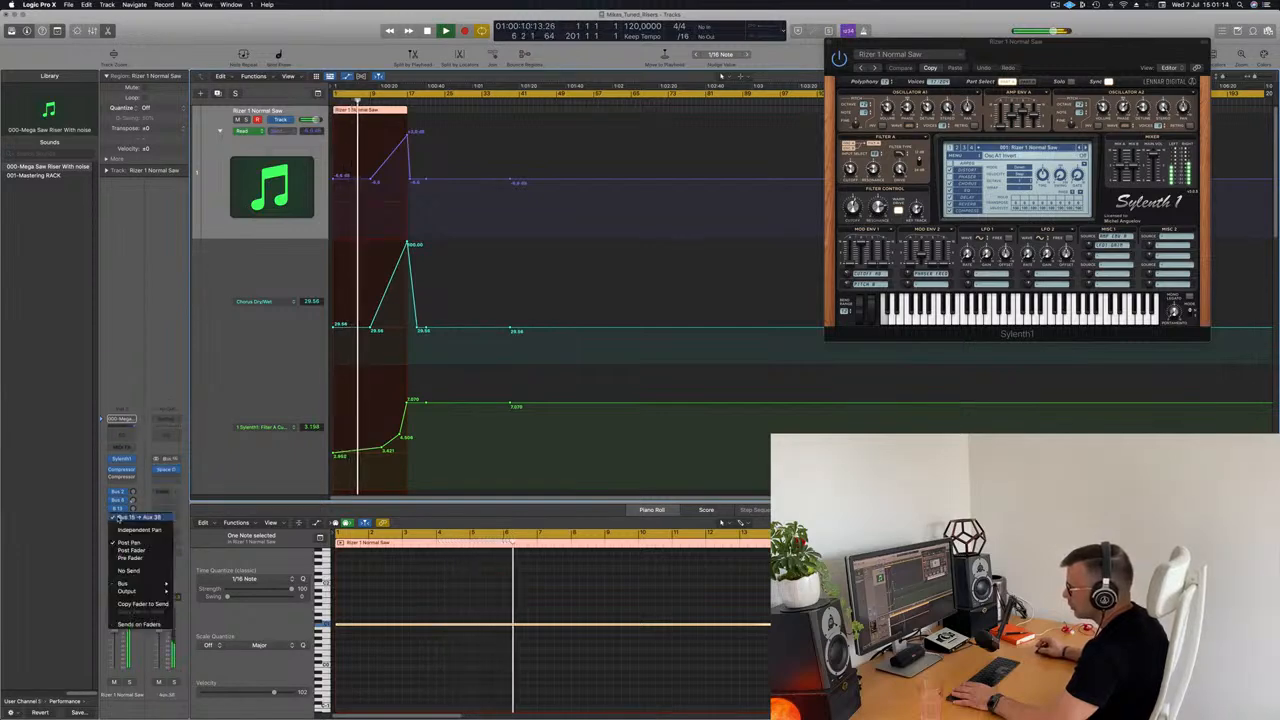
left_click(162, 310)
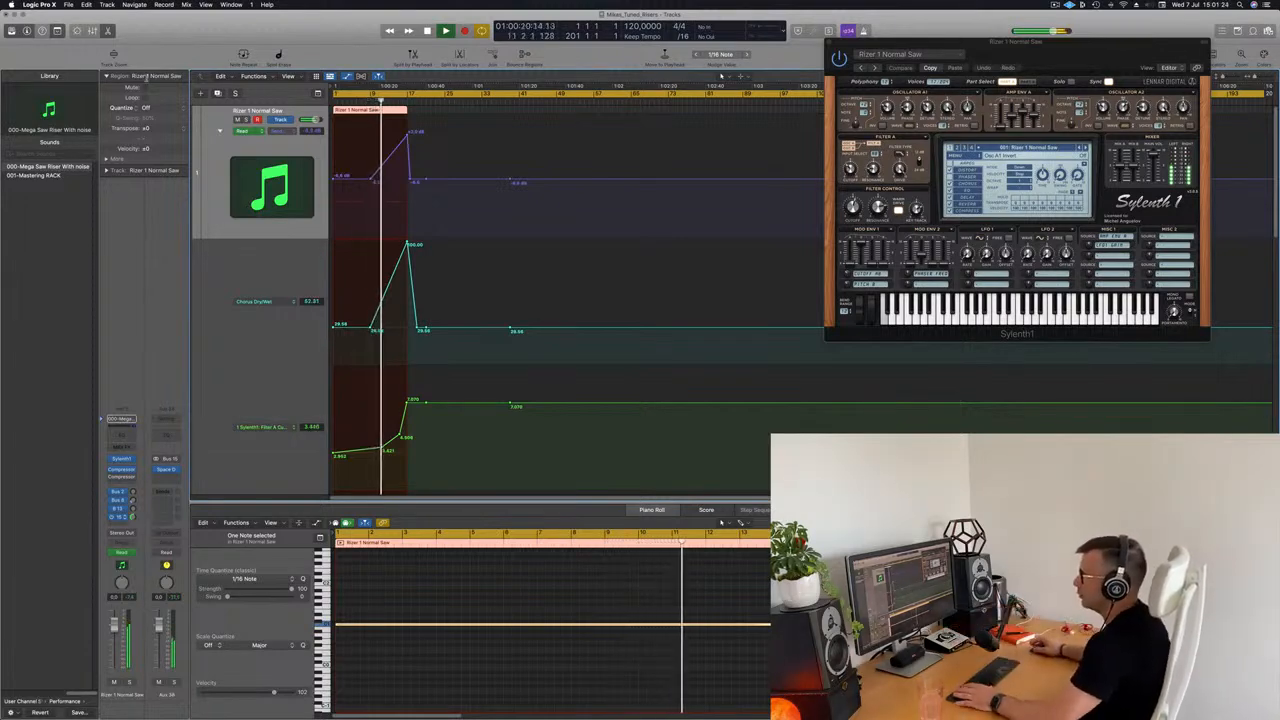
- Listen to the end of the riser while examining the Chorus Dry/Wet and Filter A Cutoff automation, then stop playback
scroll(204, 260, "down", 2)
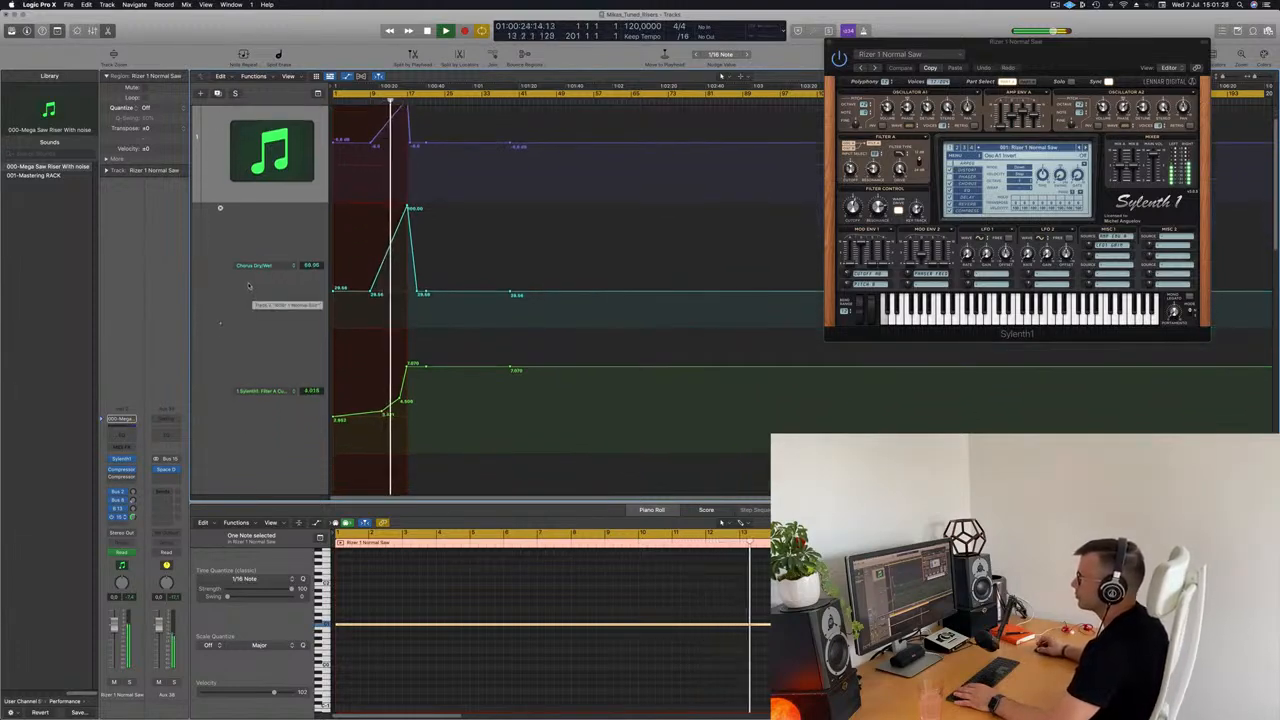
scroll(276, 265, "down", 2)
scroll(276, 265, "up", 1)
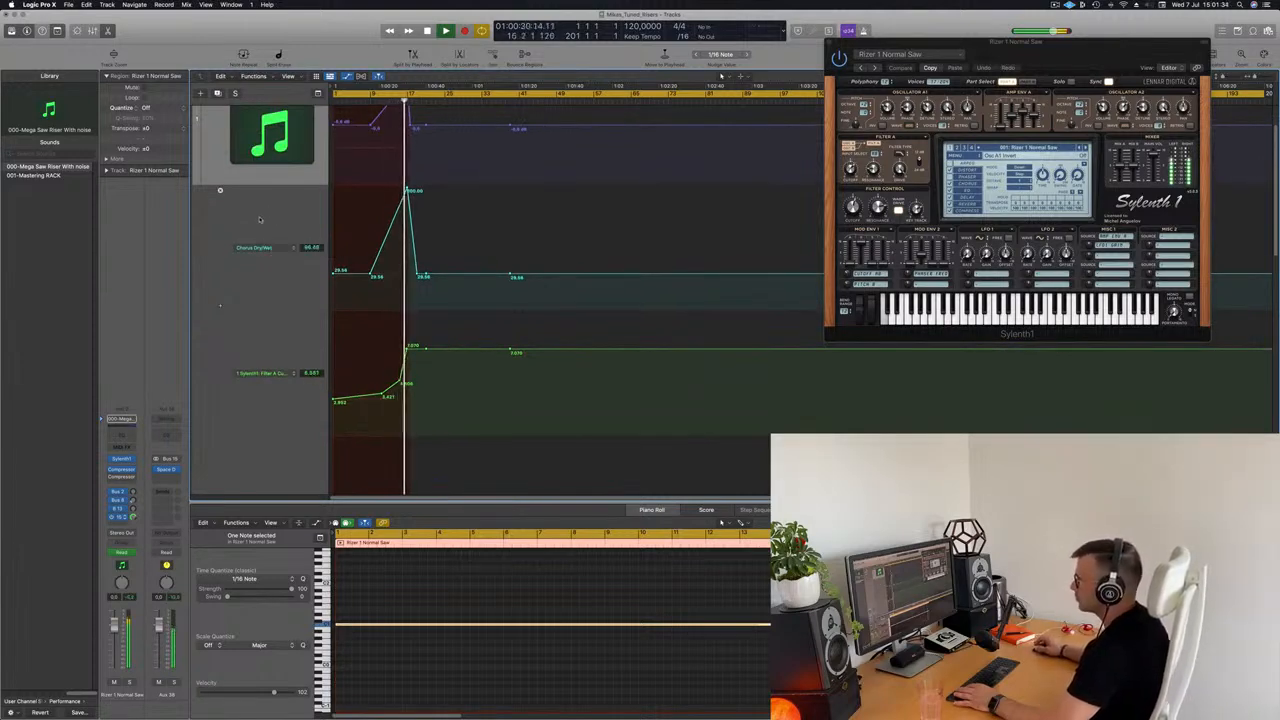
key("space")
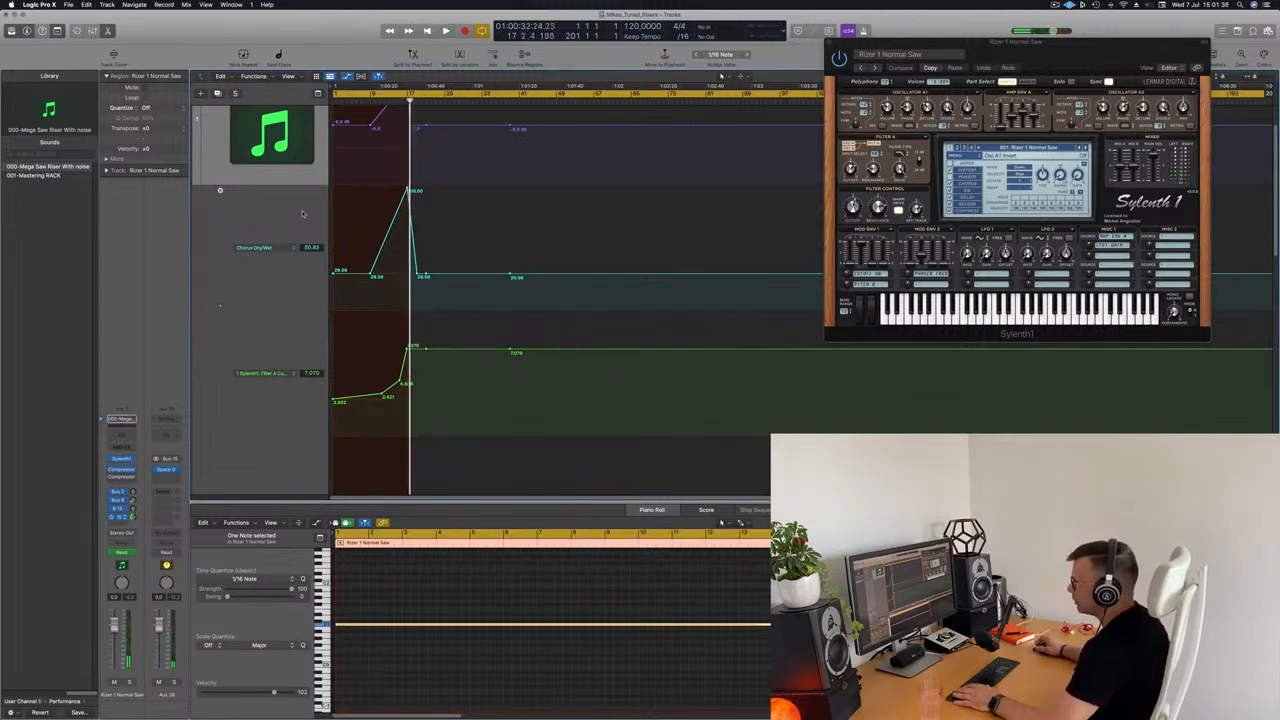
scroll(301, 215, "down", 3)
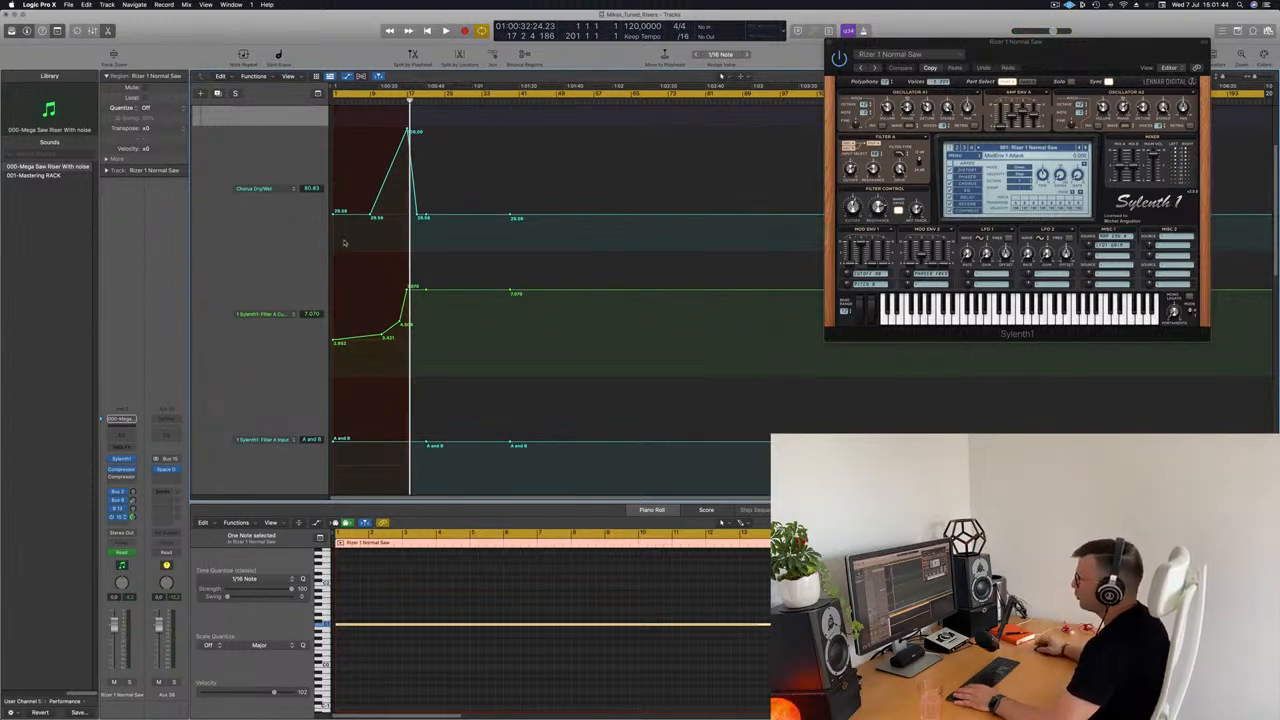
scroll(520, 288, "up", 3)
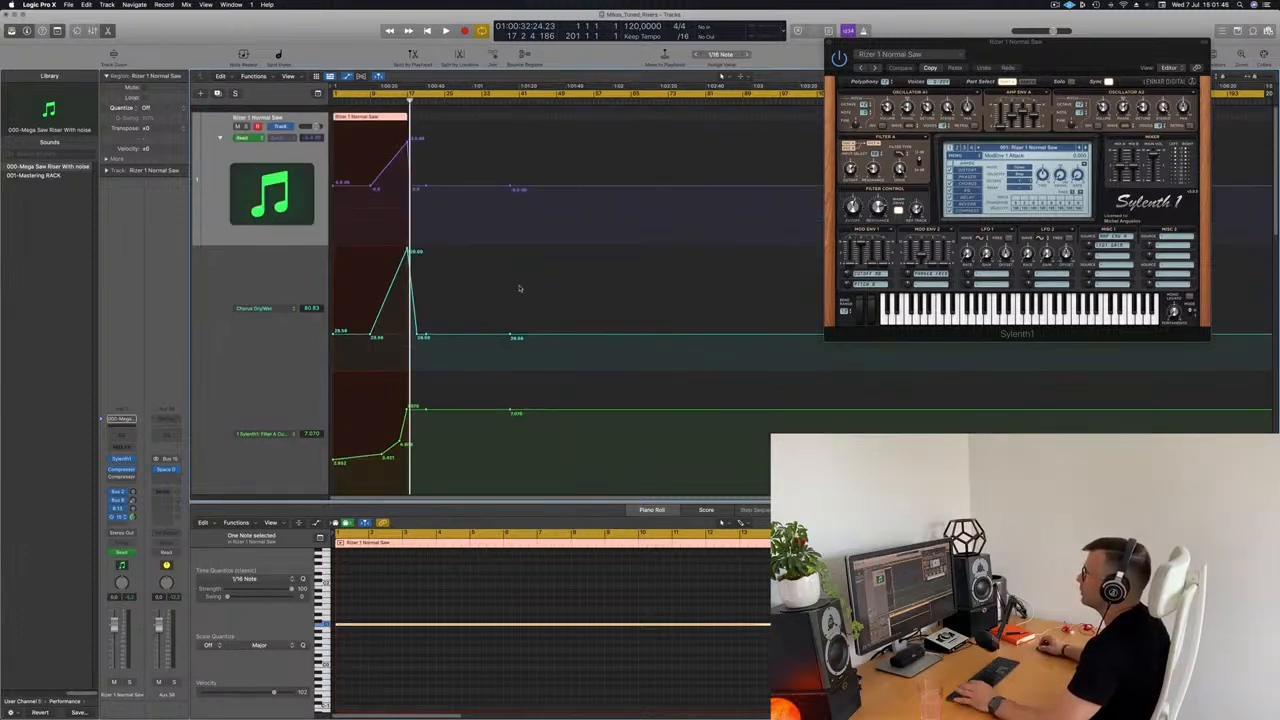
- Transpose the riser's selected note down in octave steps in the piano roll and audition it
key("p")
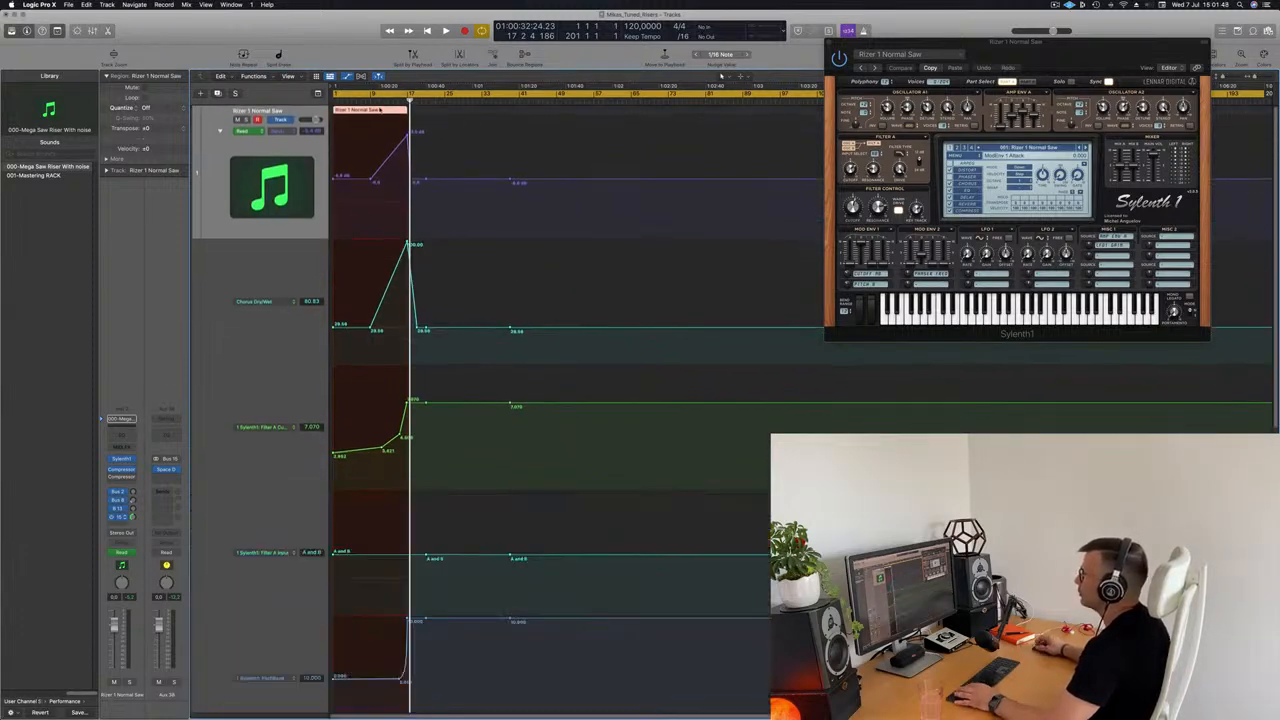
key("p")
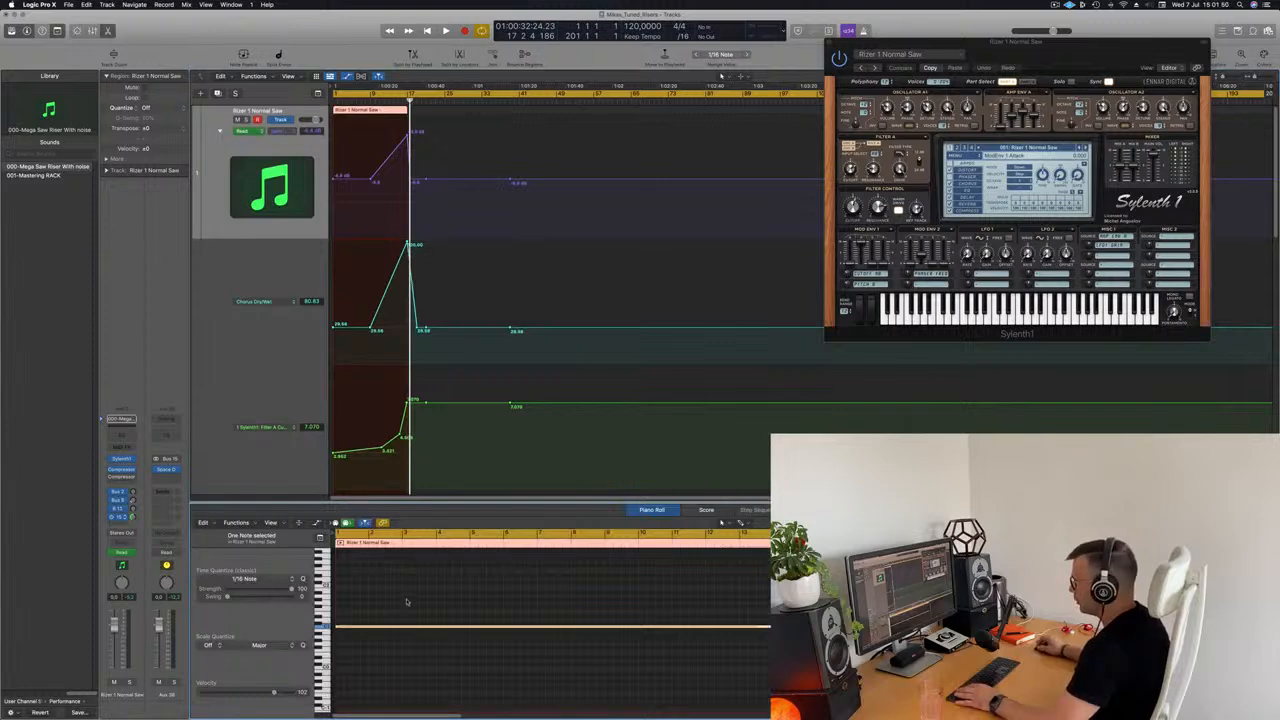
key("alt+shift+Down")
key("alt+shift+Down")
key("alt+shift+Down")
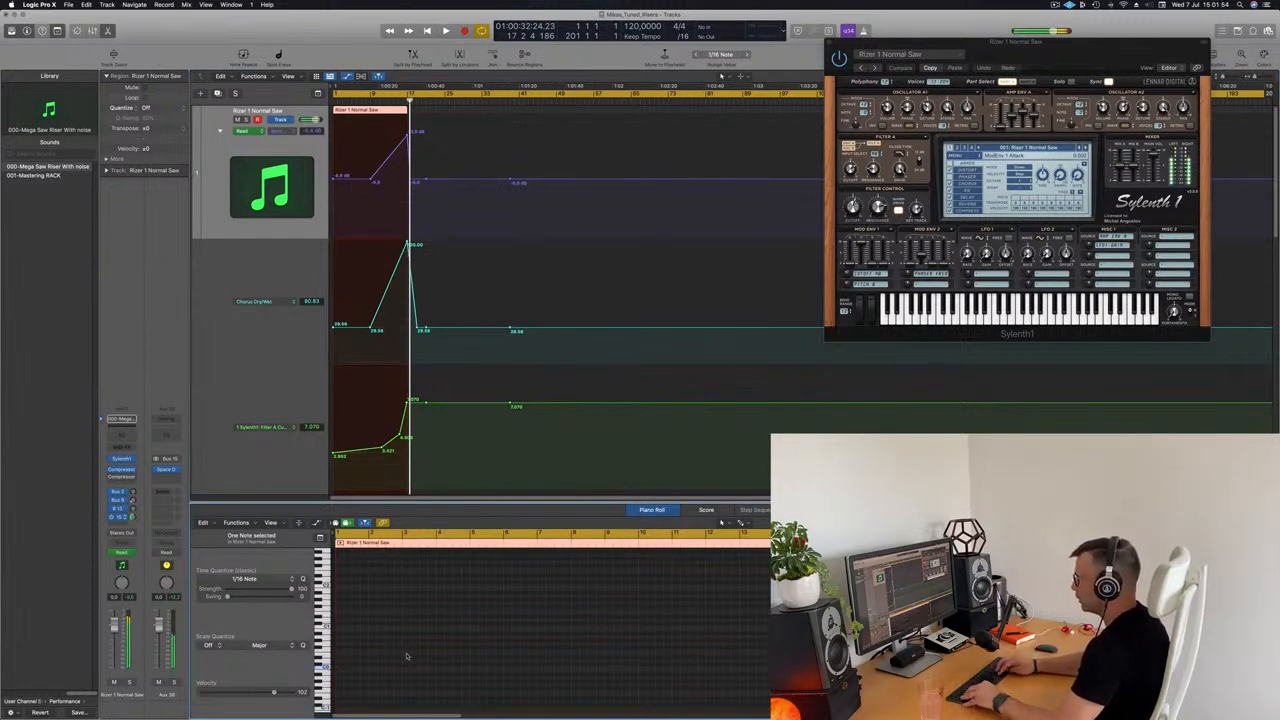
key("space")
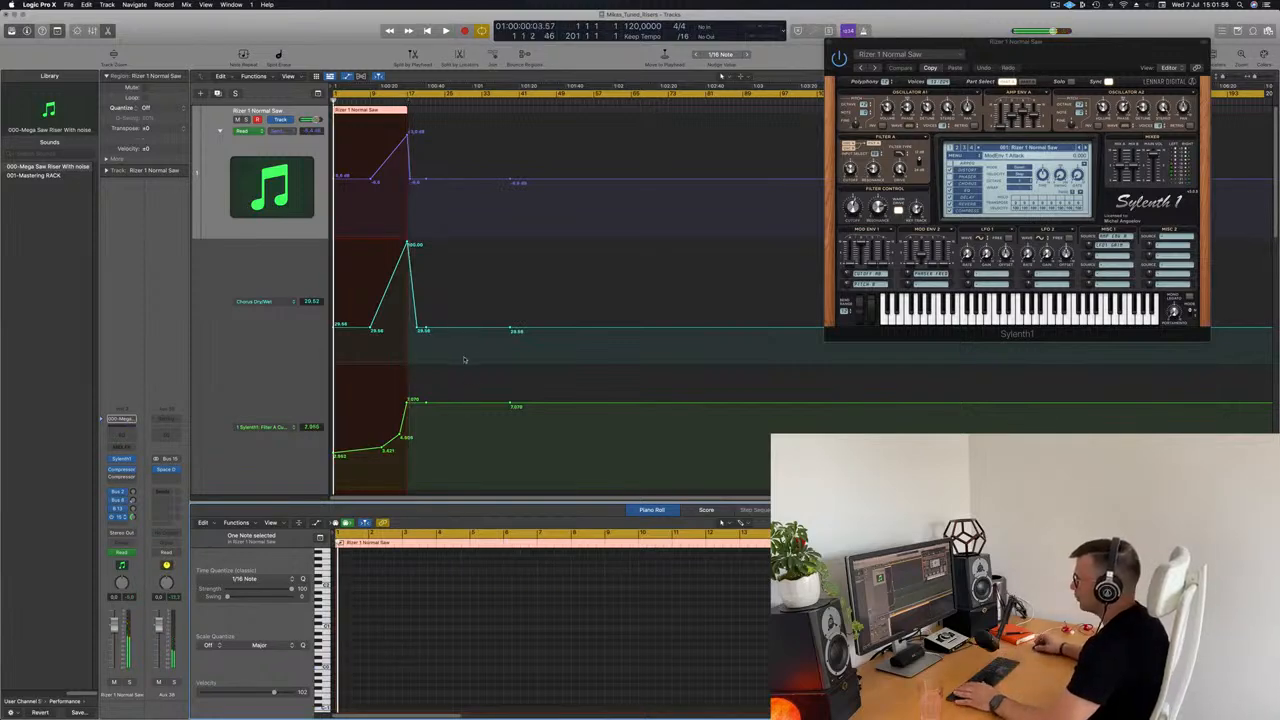
- Move the start point of the Chorus Dry/Wet ramp back to the beginning of the riser region
scroll(464, 360, "down", 3)
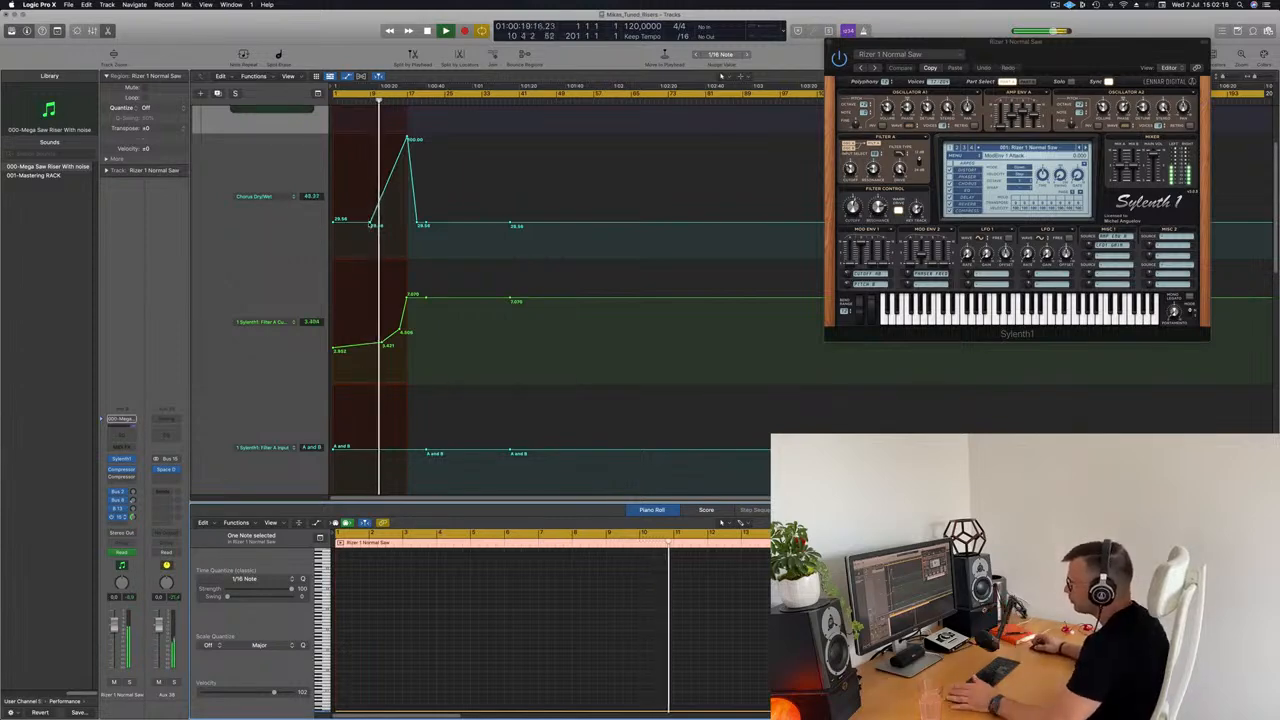
left_click_drag(371, 222, 333, 222)
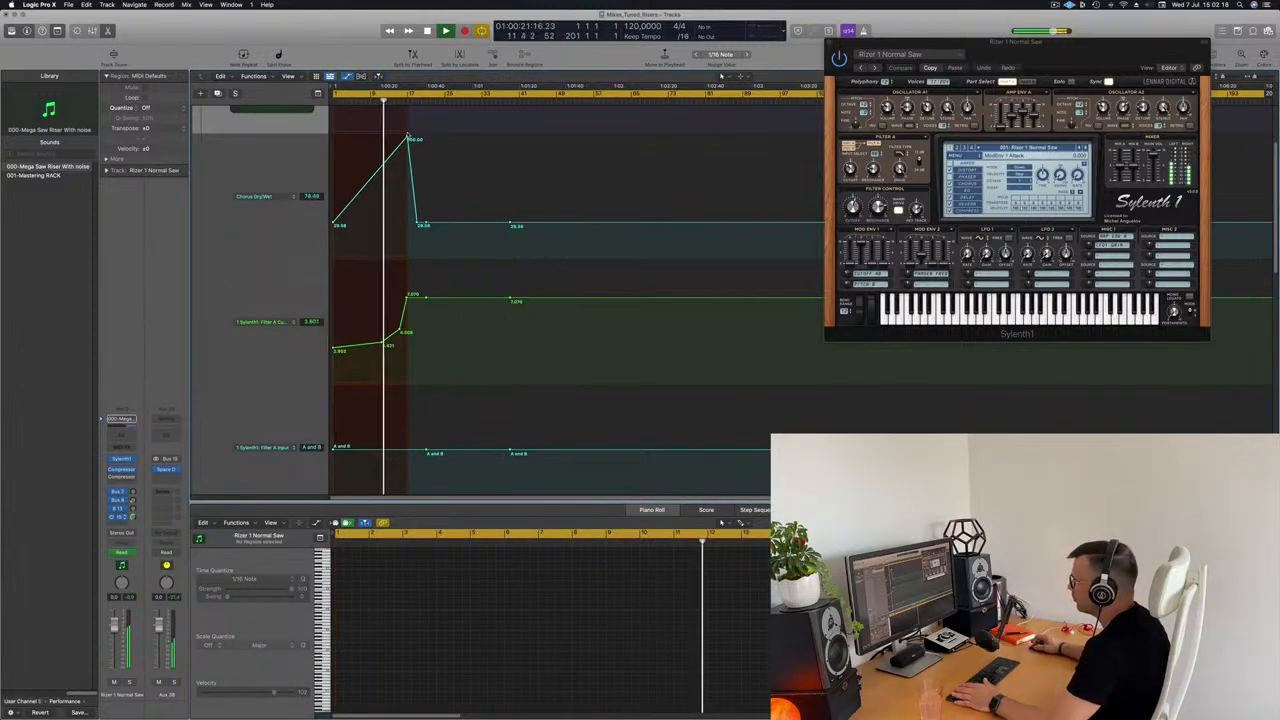
- Move the Chorus Dry/Wet peak to about the middle of the riser and its fall-off point to the region's end, then replay
left_click_drag(406, 138, 379, 138)
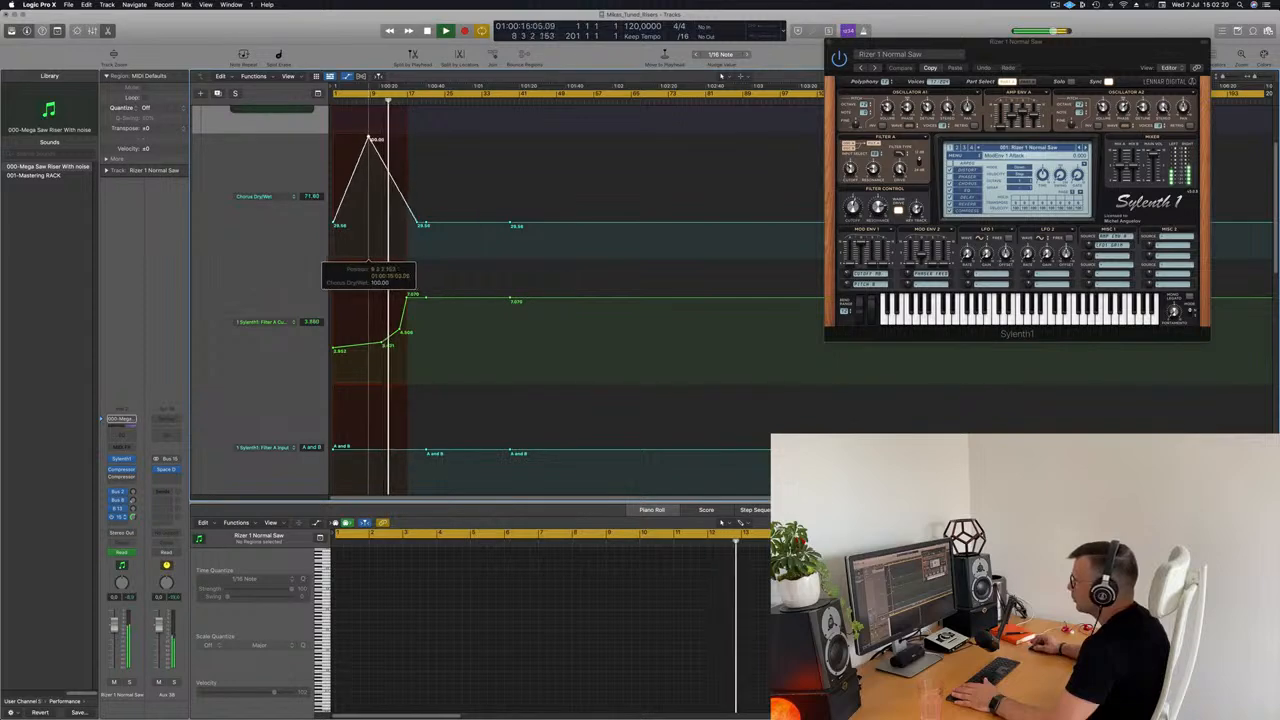
left_click_drag(418, 226, 408, 225)
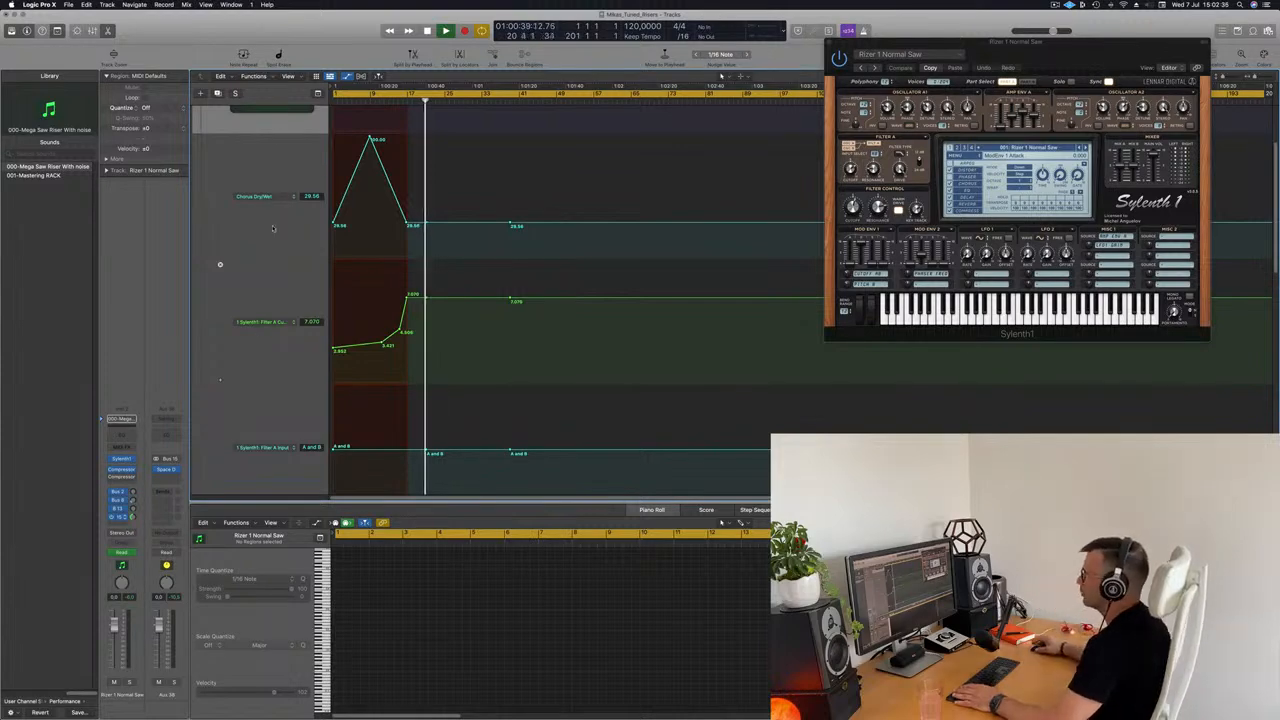
key("space")
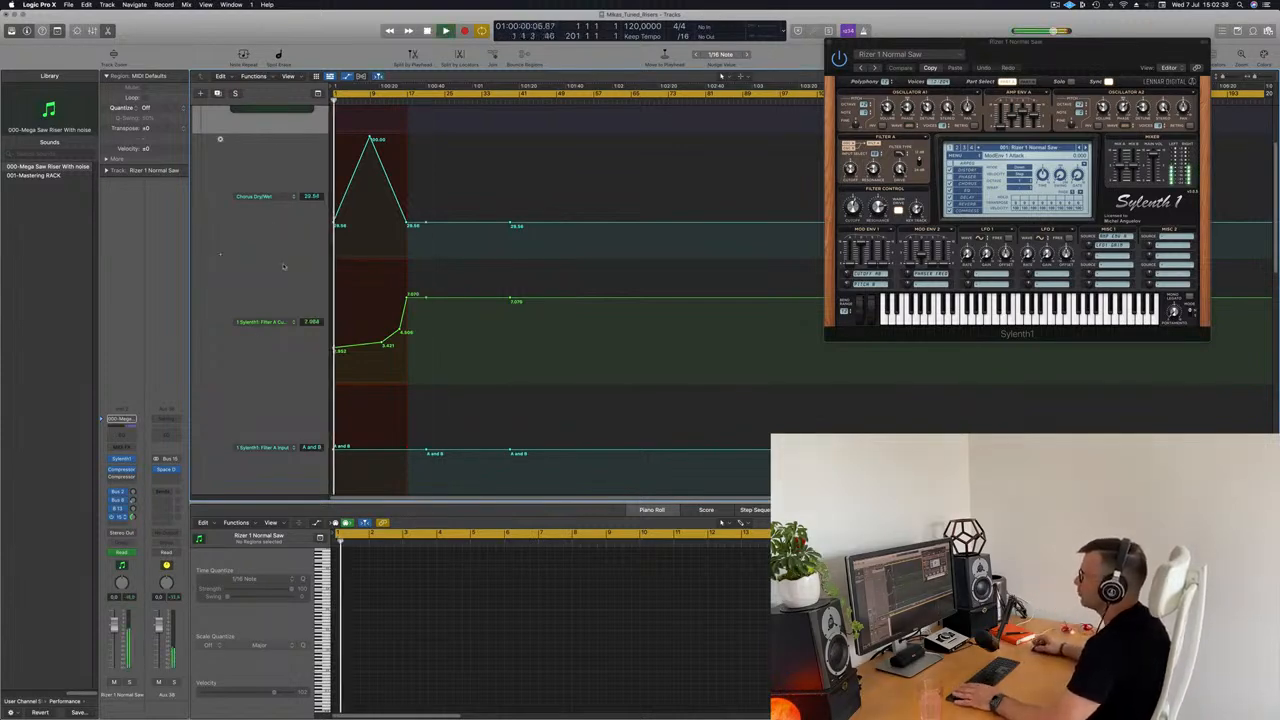
- Select the riser region, bring its note into view in the piano roll and replay the riser from the beginning
scroll(370, 374, "down", 5)
scroll(375, 350, "up", 6)
scroll(380, 300, "up", 5)
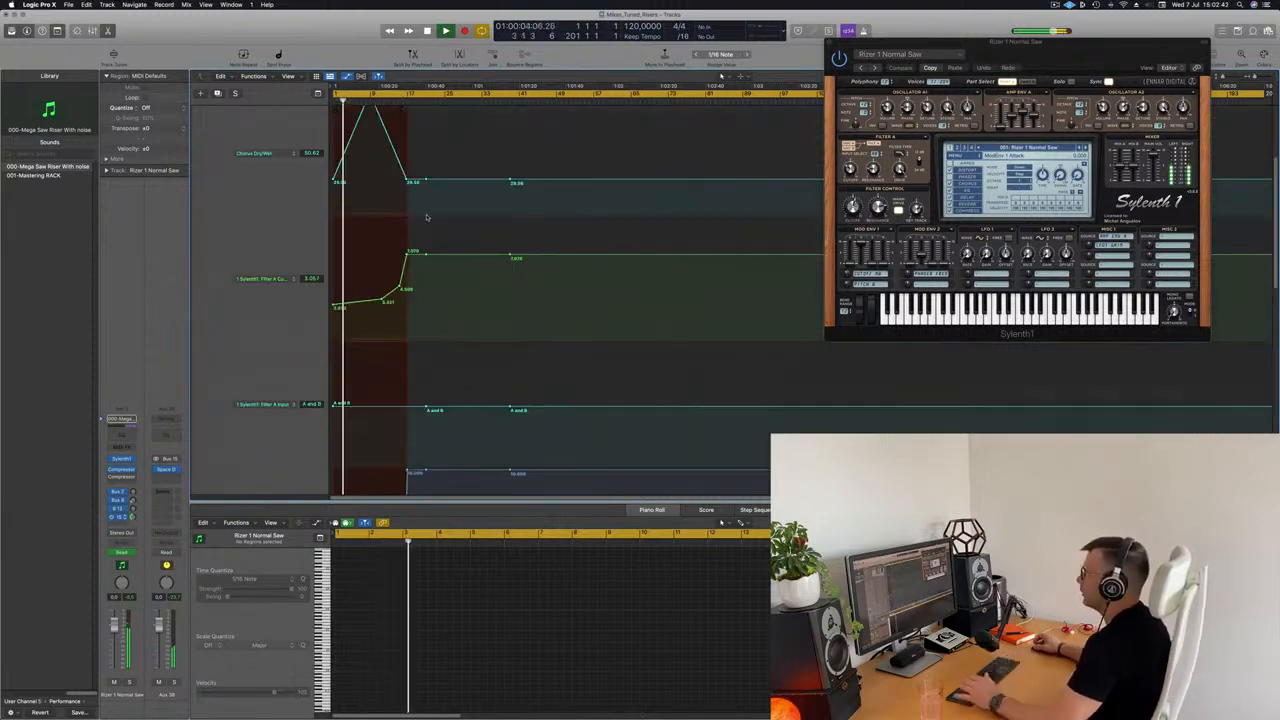
left_click(367, 114)
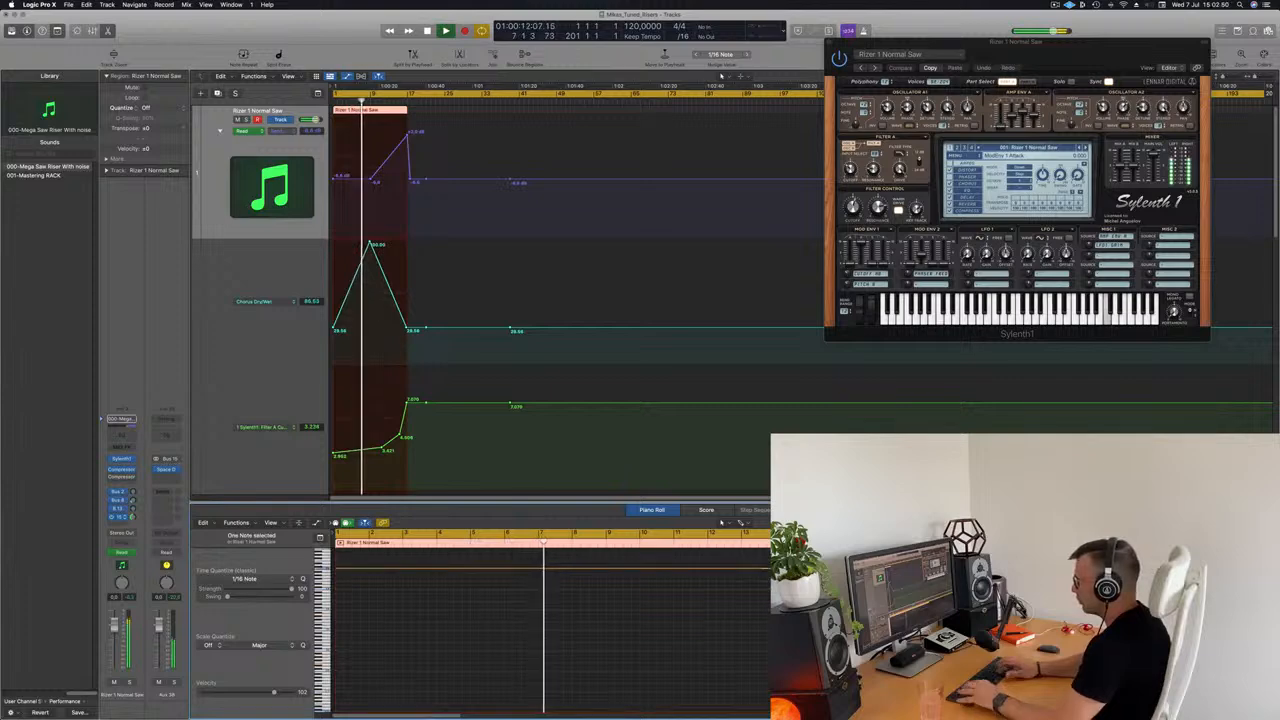
scroll(370, 640, "up", 5)
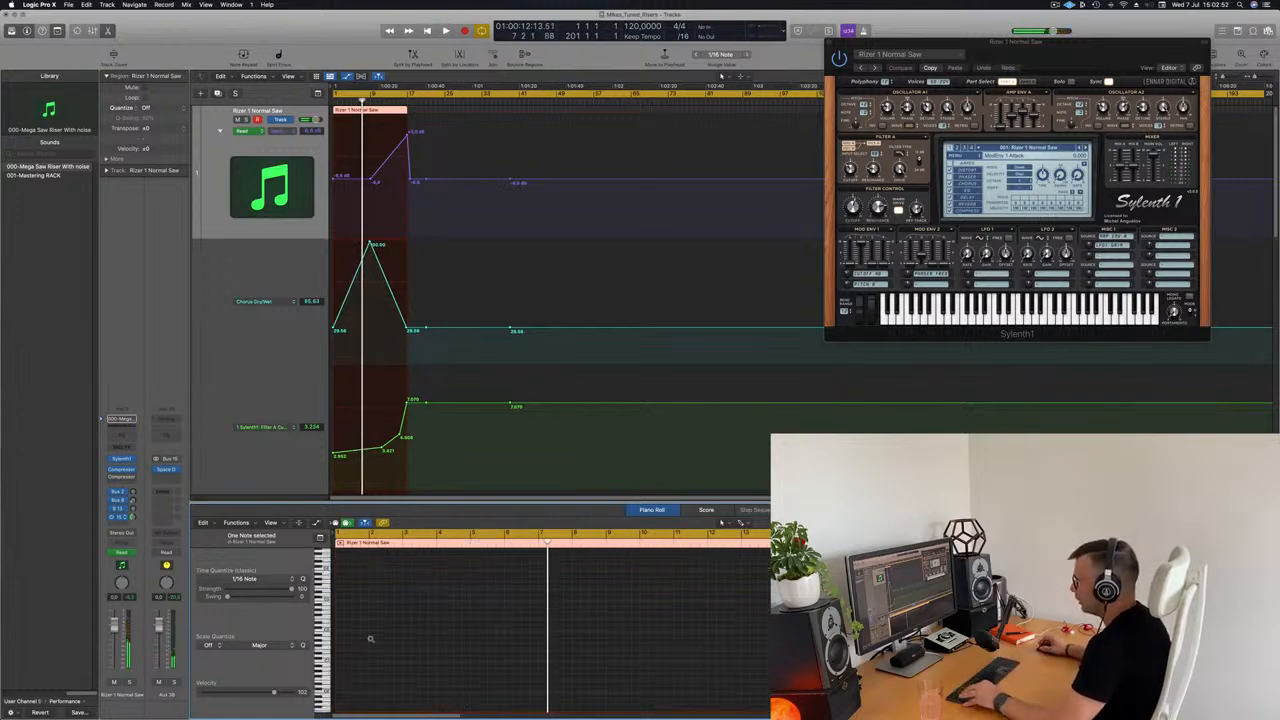
scroll(370, 640, "down", 5)
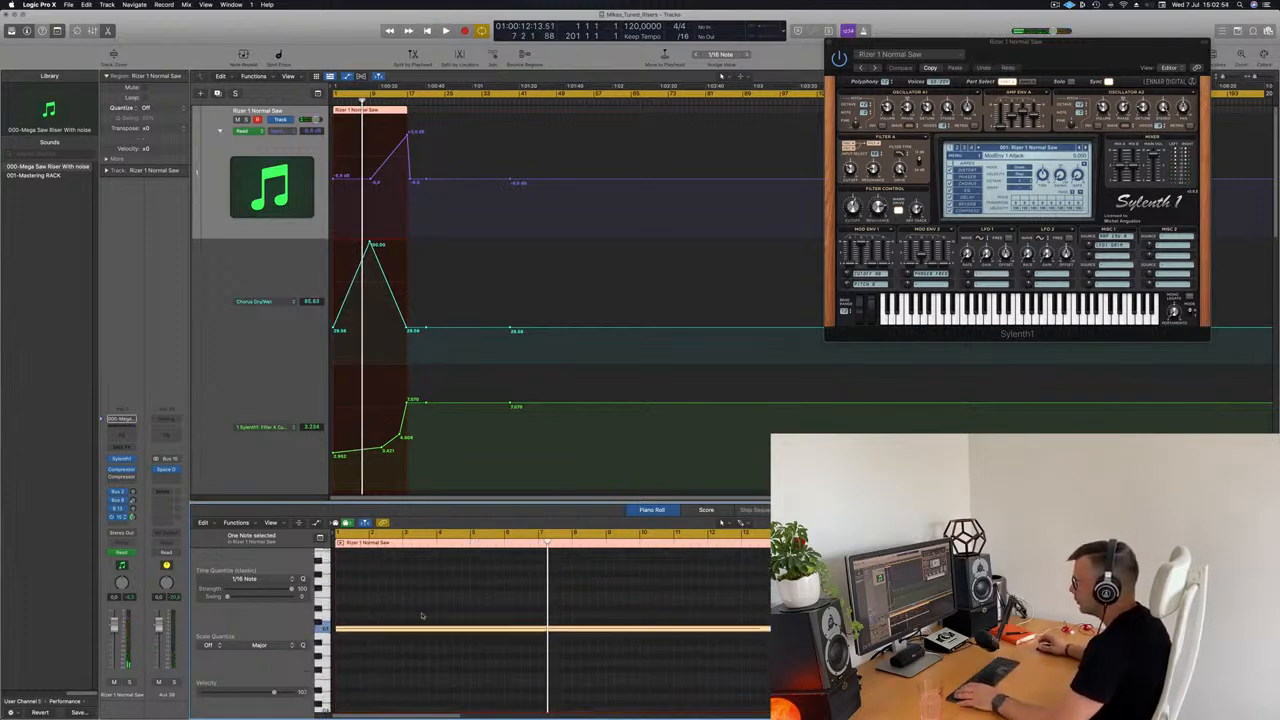
key("space")
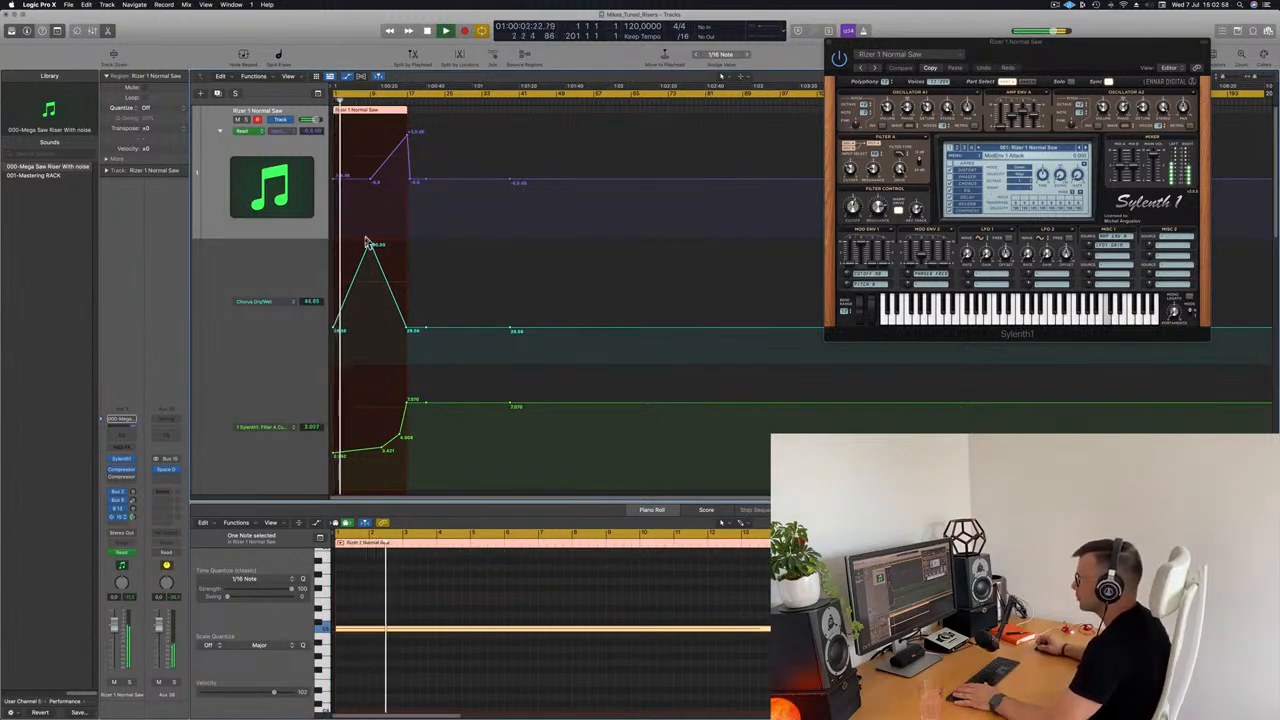
- Move the Chorus Dry/Wet peak back to the start of the riser region and restart playback to audition it
left_click_drag(347, 243, 333, 243)
key("space")
key("space")
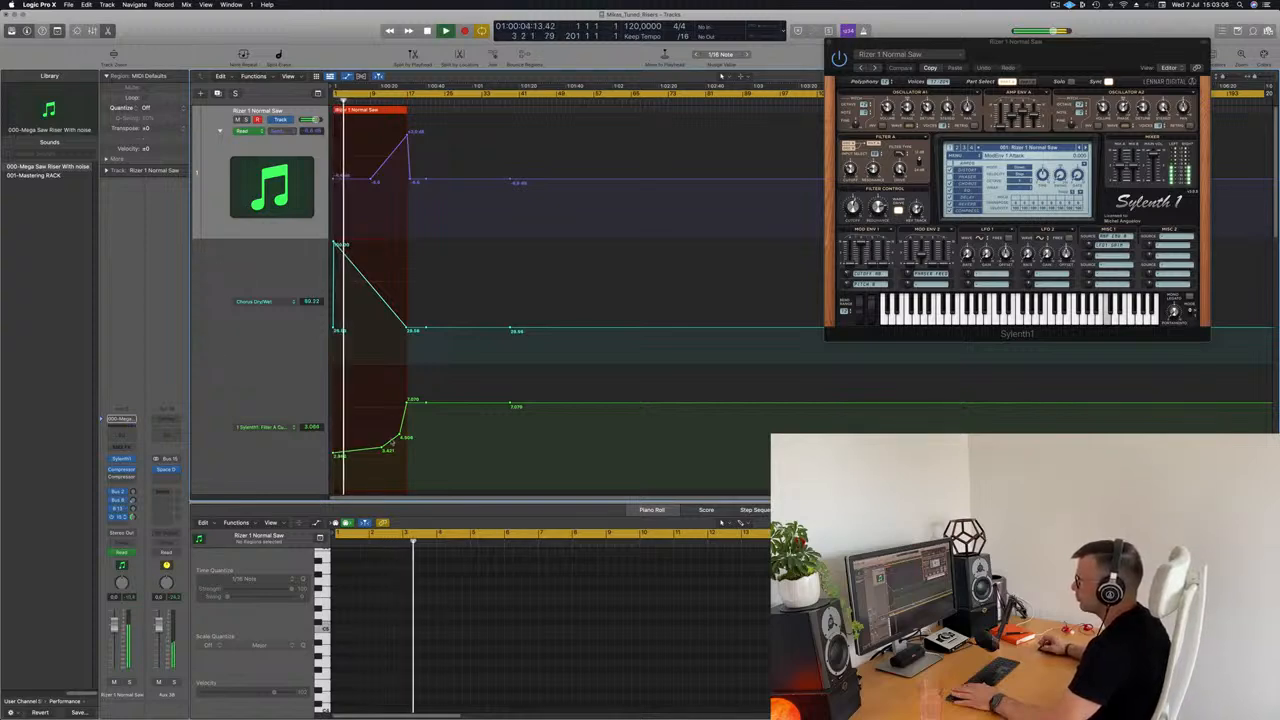
- Reshape the Filter A Cutoff curve to start at about 5.3 and dip to about 2.2 mid-riser, auditioning the change
left_click_drag(334, 453, 375, 465)
key("space")
key("space")
key("space")
key("space")
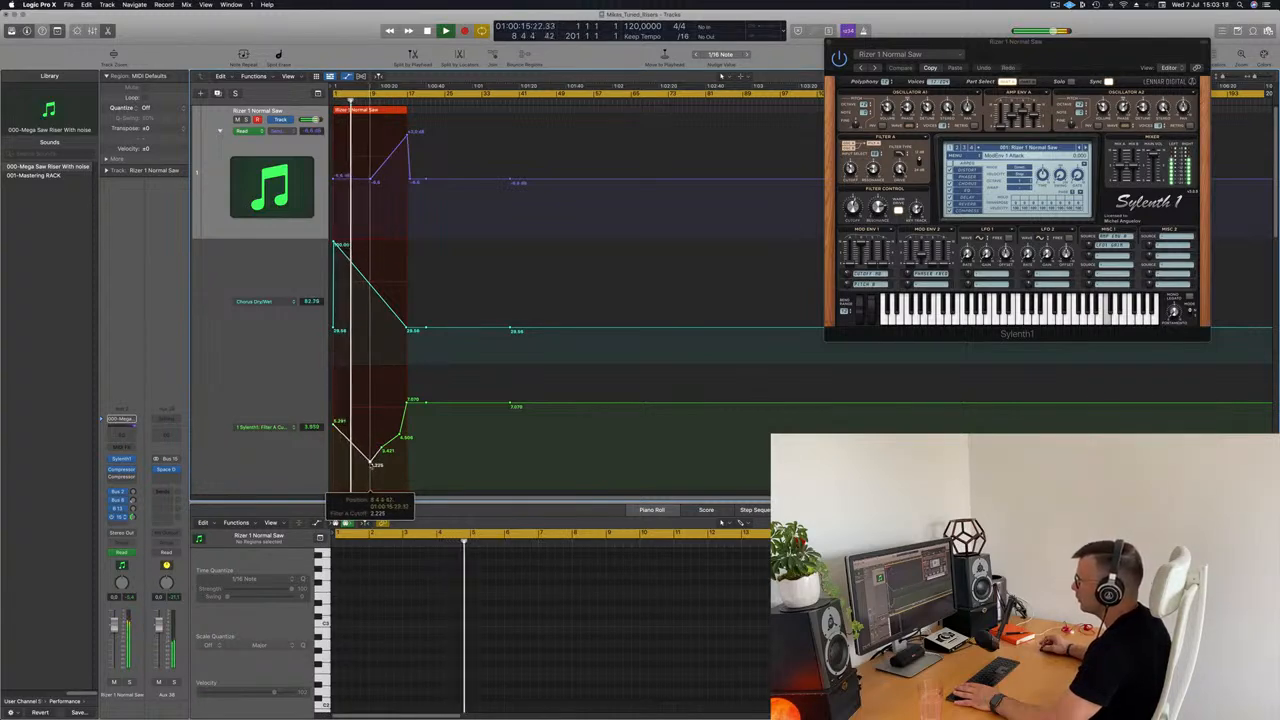
- Lower the starting point of the Sylenth1 Pitchbend automation to -10.000 and replay the riser from the beginning
scroll(220, 321, "down", 2)
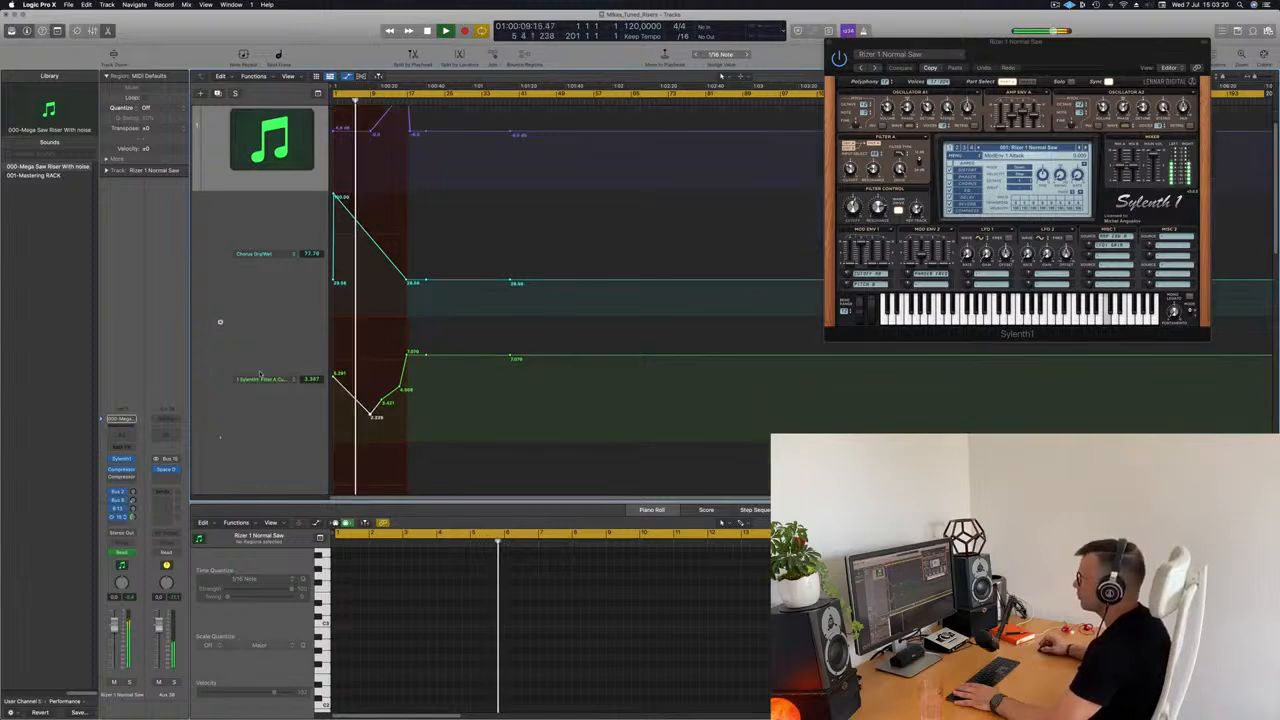
scroll(260, 374, "down", 7)
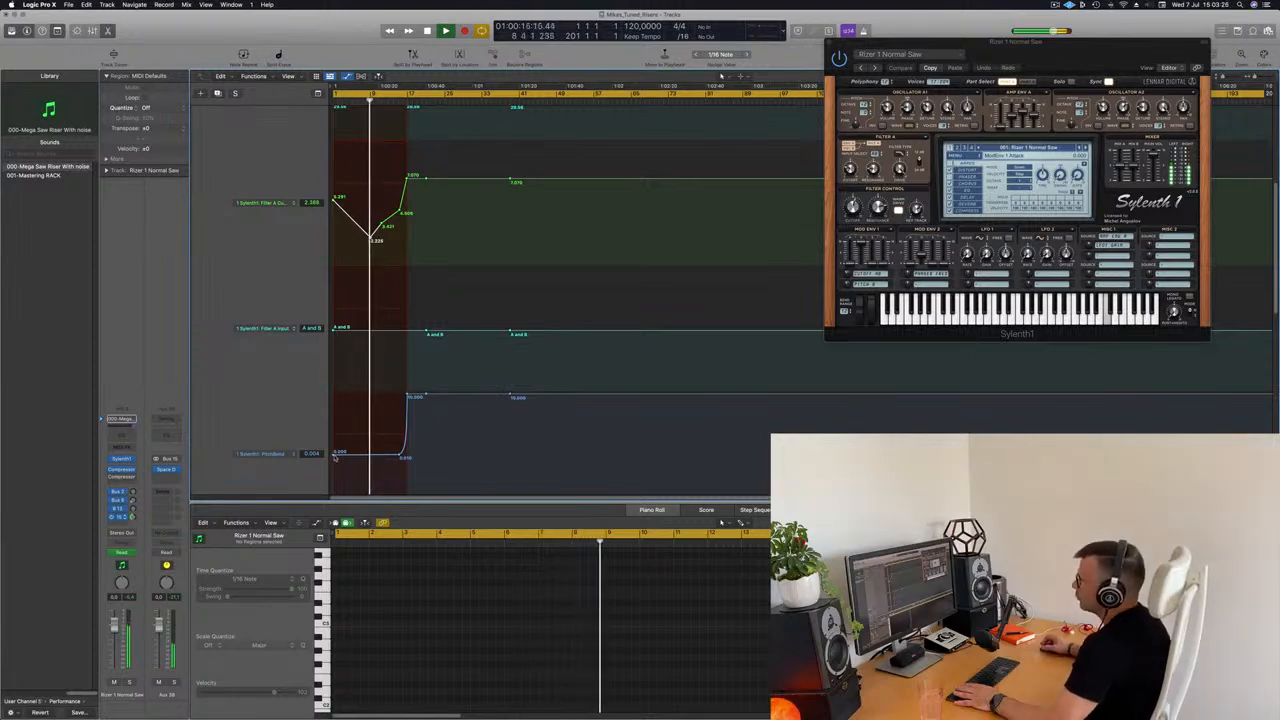
scroll(336, 420, "down", 3)
key("space")
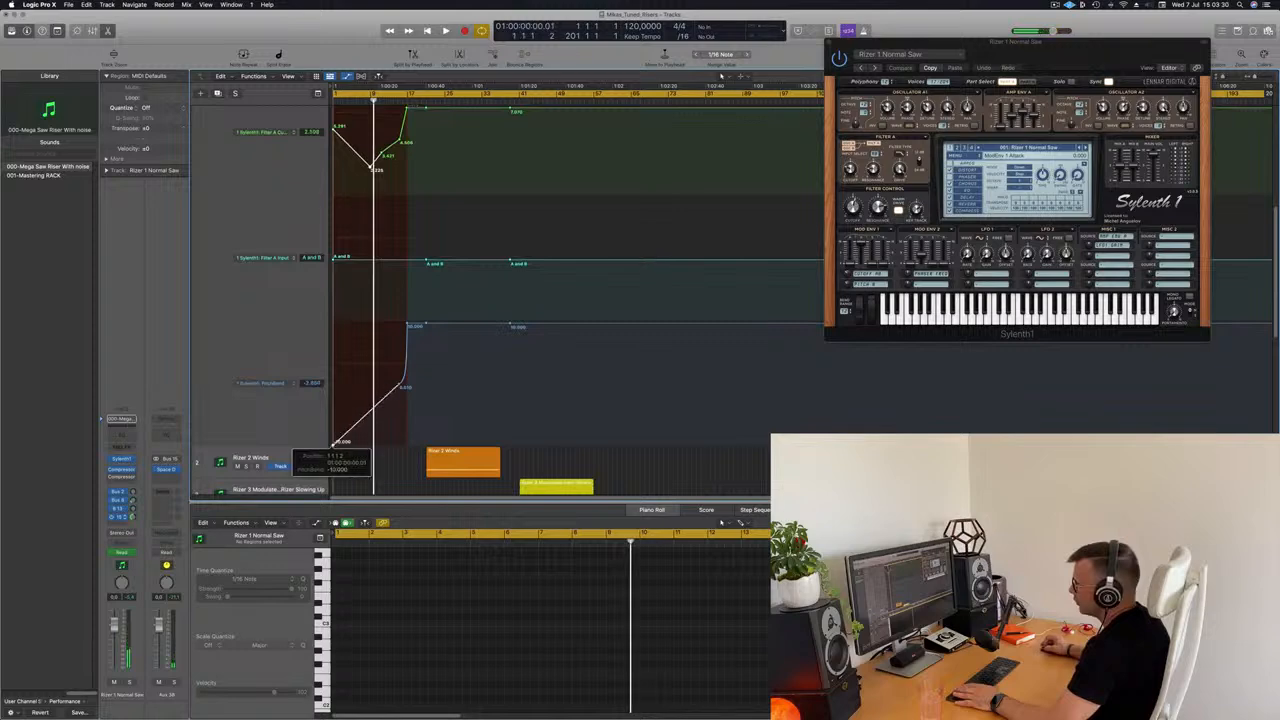
key("space")
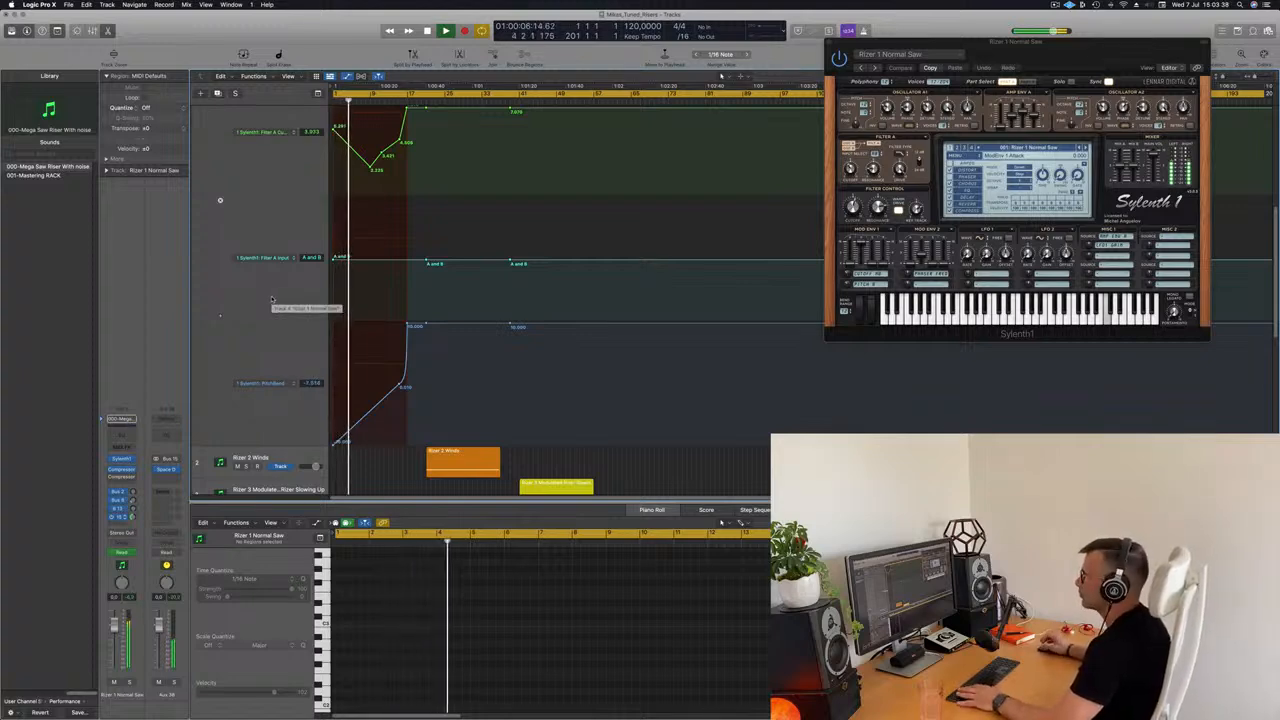
- Listen through to the end of the riser while examining the pitch bend and filter automation lanes
scroll(268, 312, "down", 3)
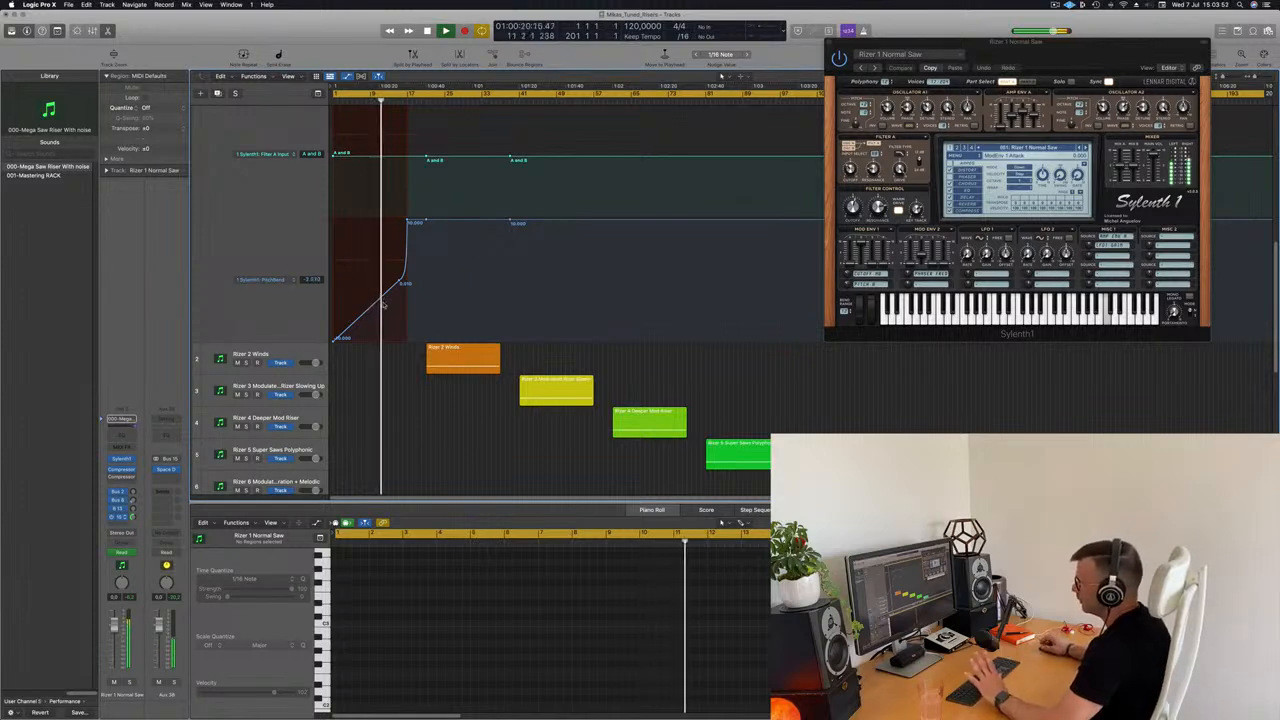
scroll(335, 307, "up", 3)
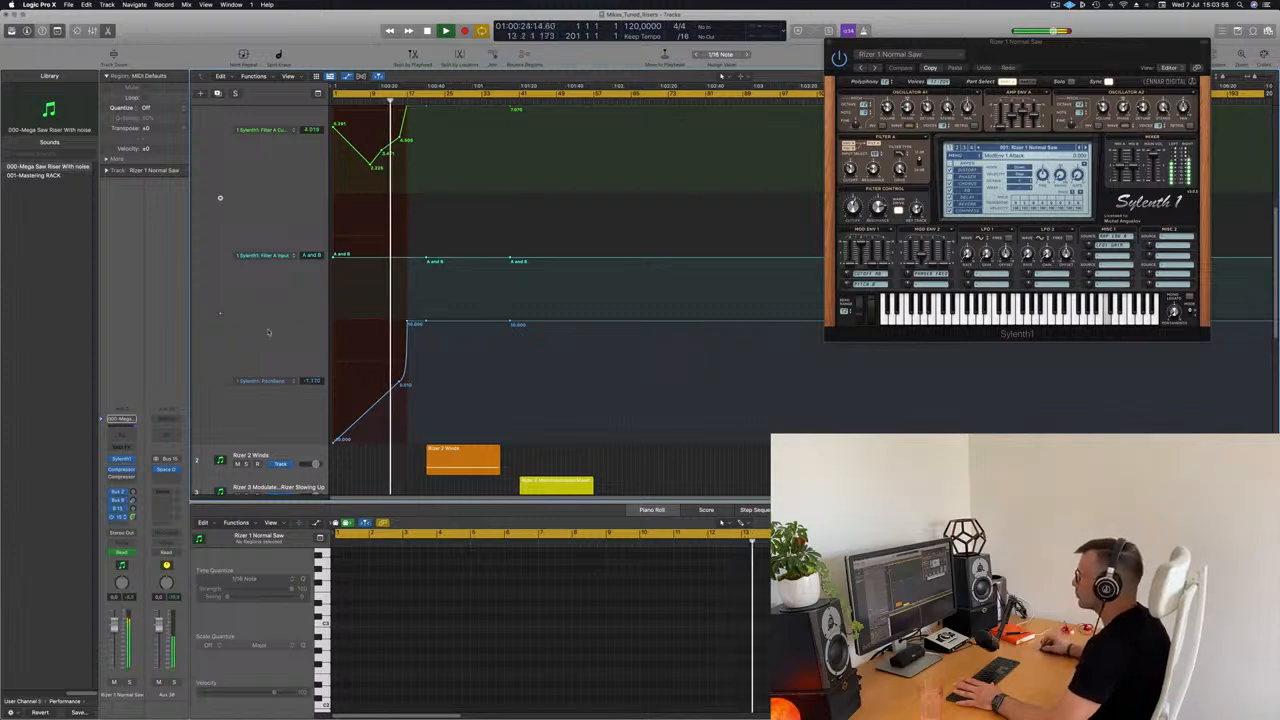
scroll(260, 340, "up", 1)
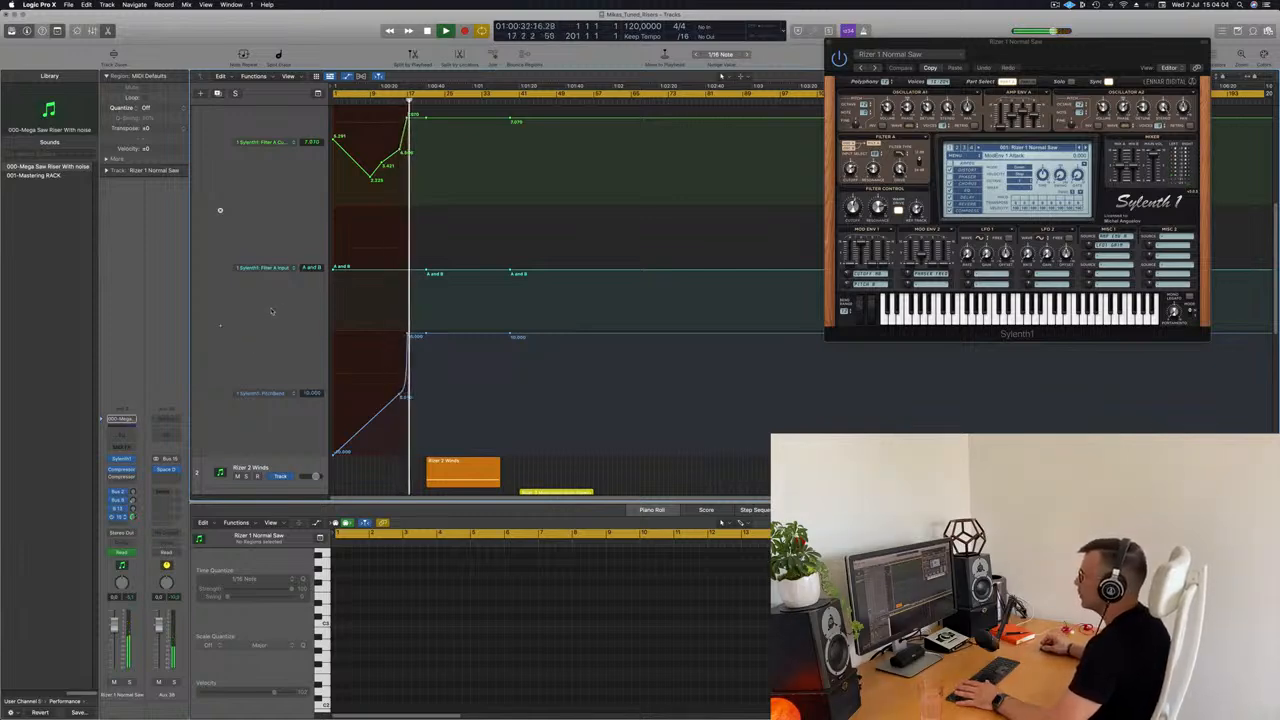
key("space")
key("space")
- Compare Parts A and B of the riser's Sylenth1 patch and inspect the waveform choices for Oscillator A1
left_click_drag(1035, 53, 761, 59)
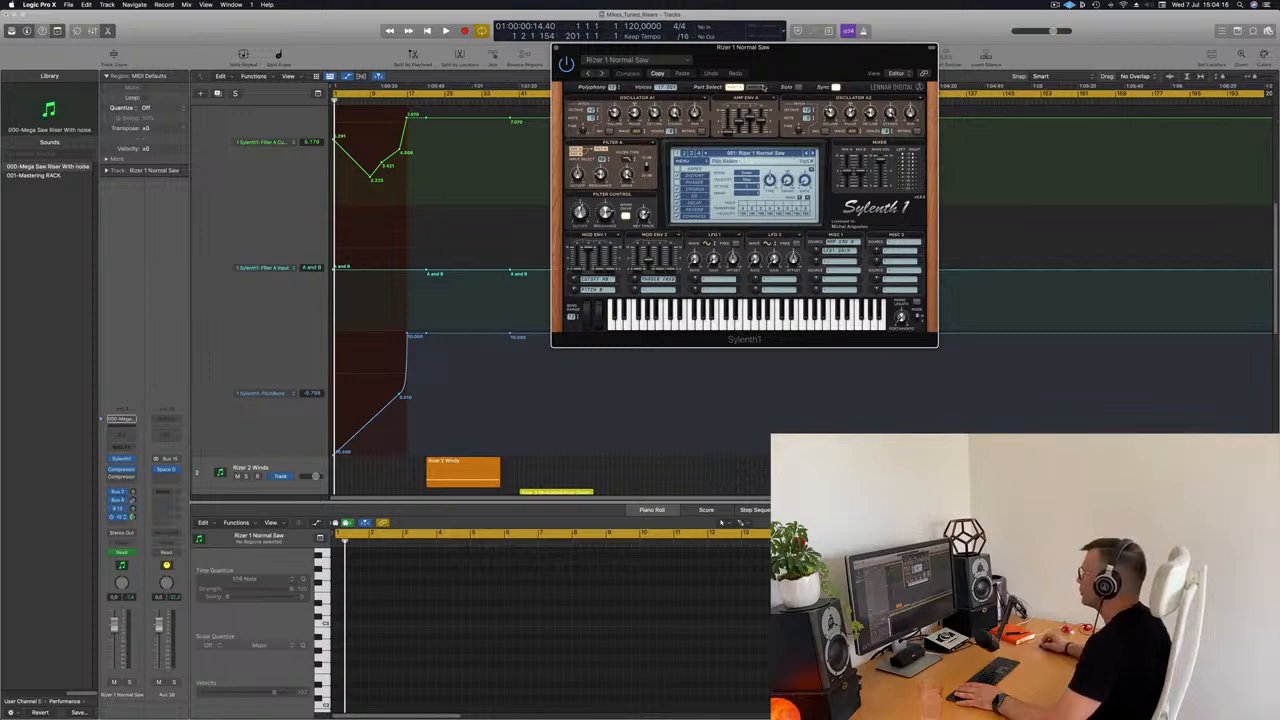
left_click(754, 88)
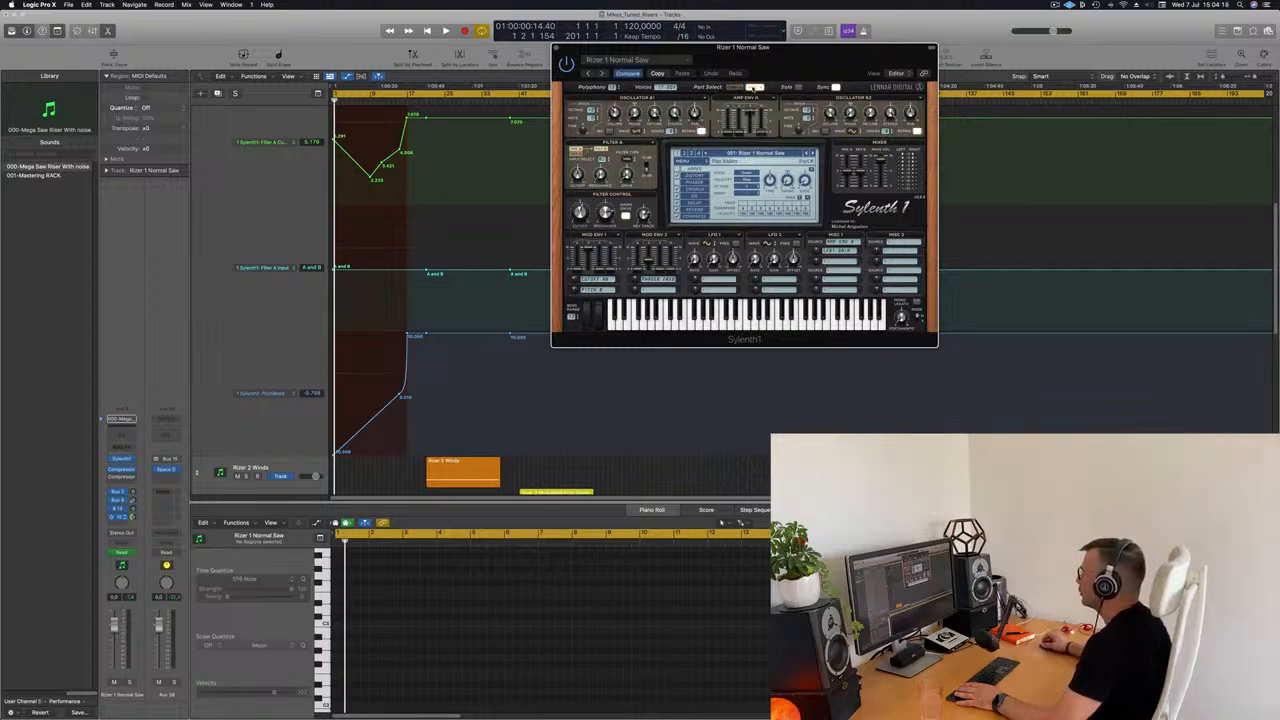
left_click(748, 88)
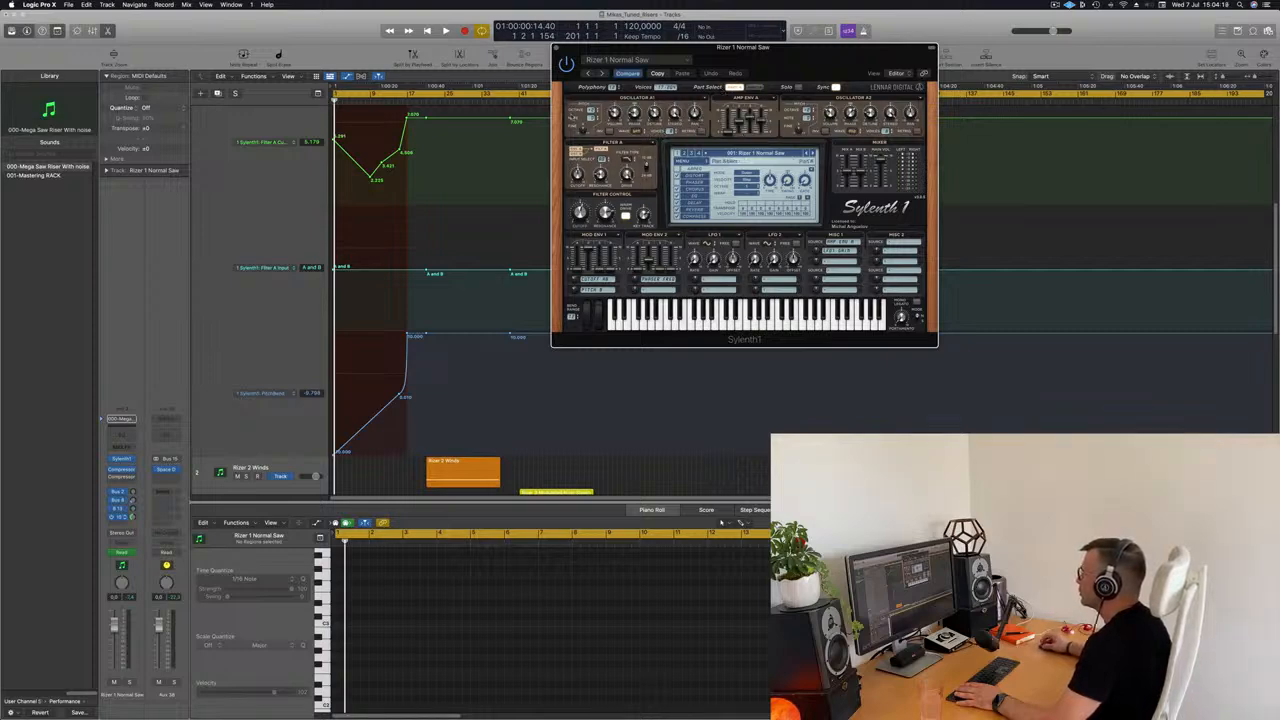
left_click(636, 132)
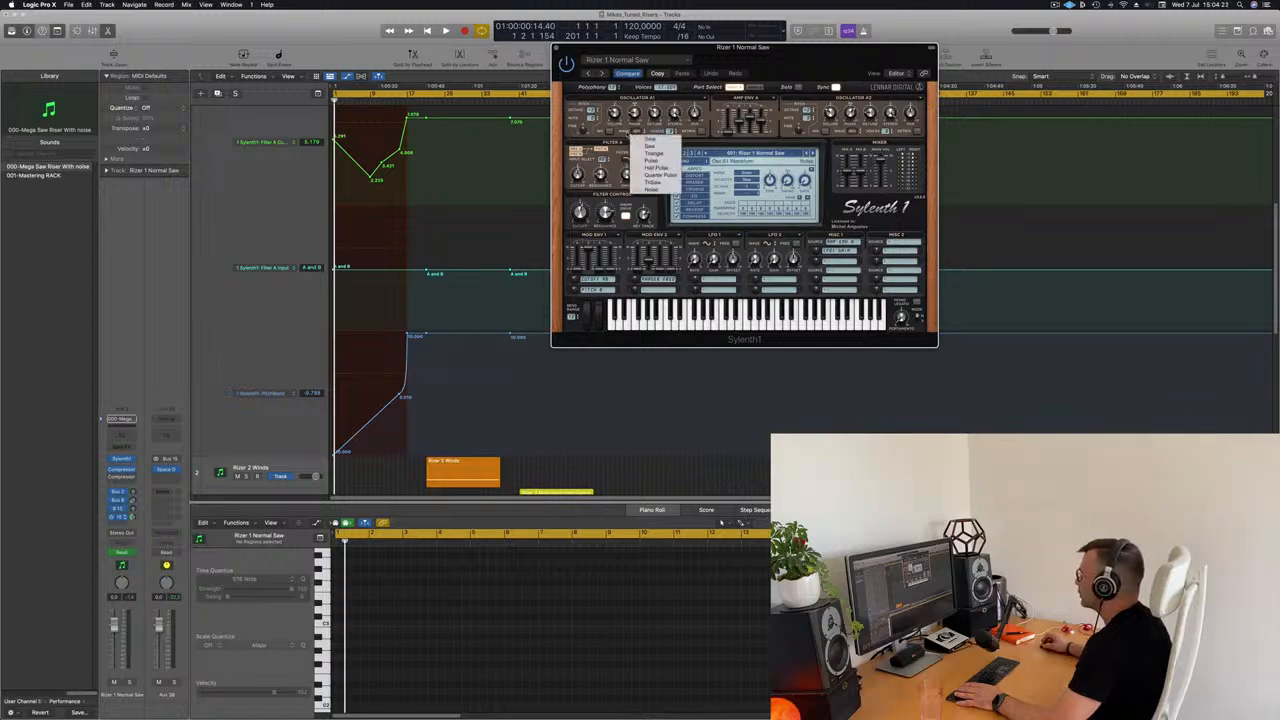
left_click(624, 135)
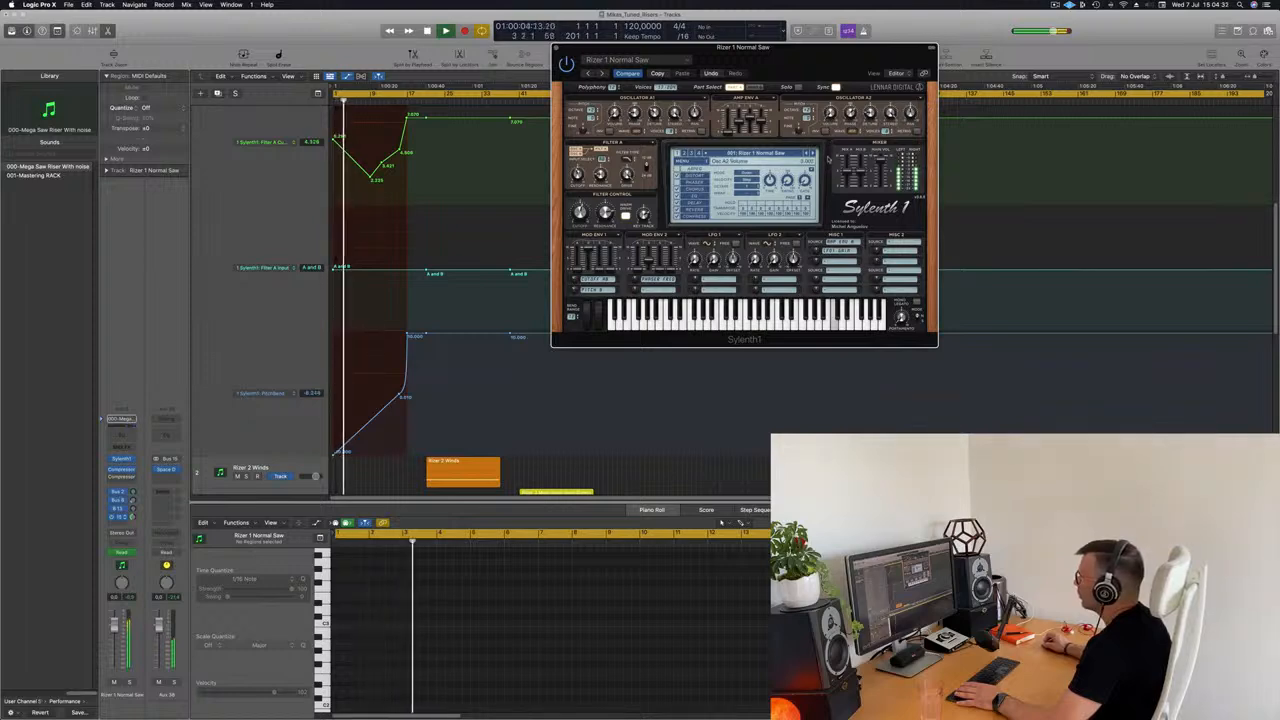
left_click_drag(838, 62, 906, 74)
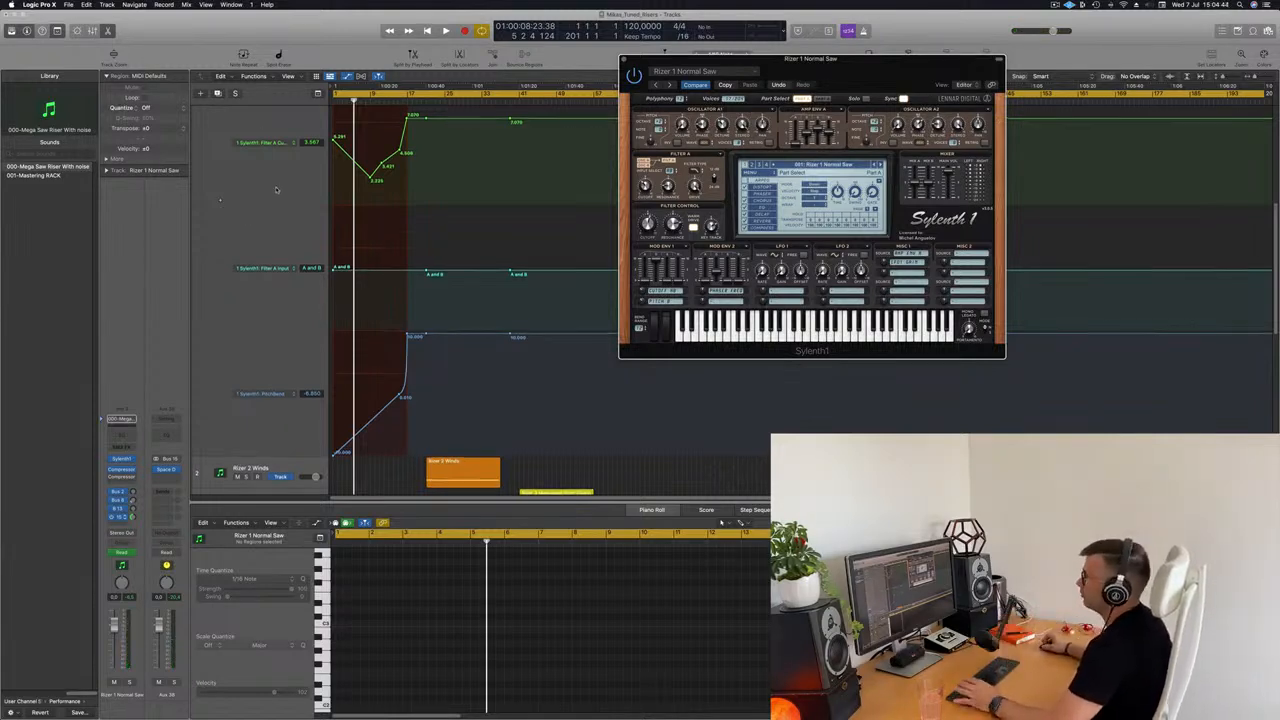
- Collapse the automation lanes of the Rizer 1 Normal Saw track and close its Sylenth1 window
scroll(221, 131, "up", 4)
left_click(221, 132)
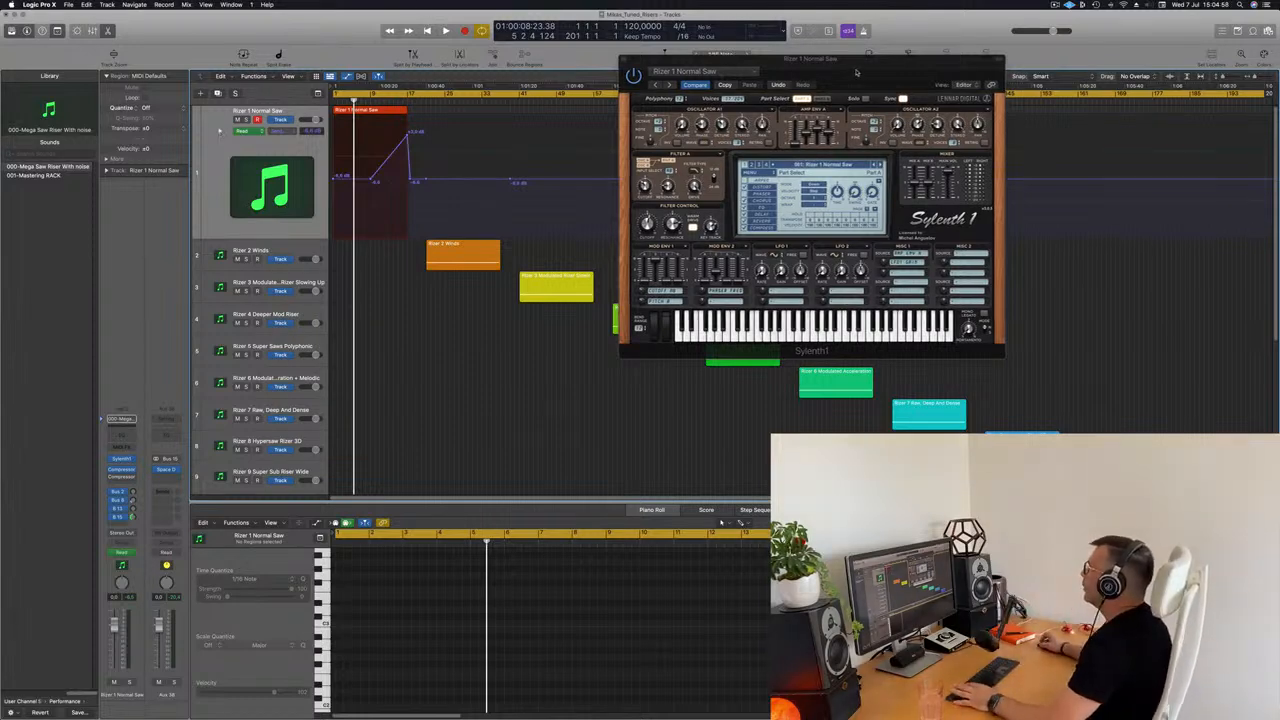
left_click_drag(862, 72, 772, 75)
key("super+w")
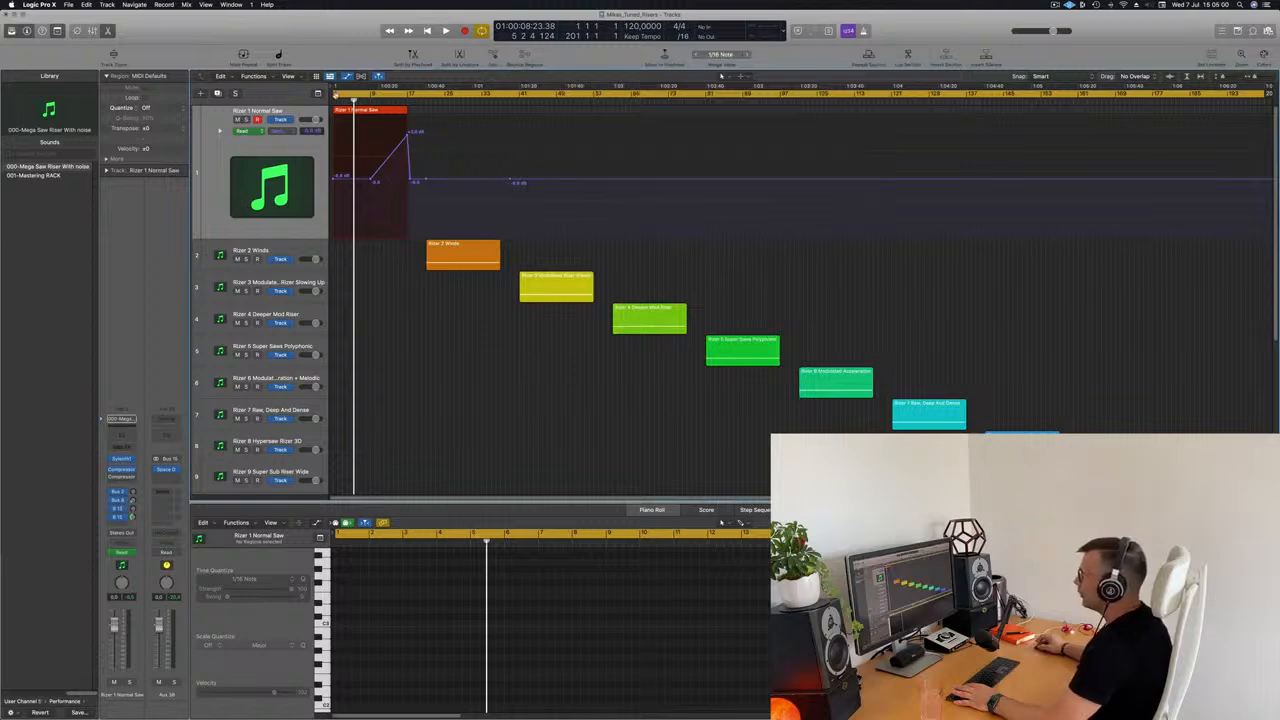
- Move the cycle start to bar 21, select the Rizer 2 Winds track and play its riser
left_click_drag(335, 93, 427, 97)
left_click(296, 247)
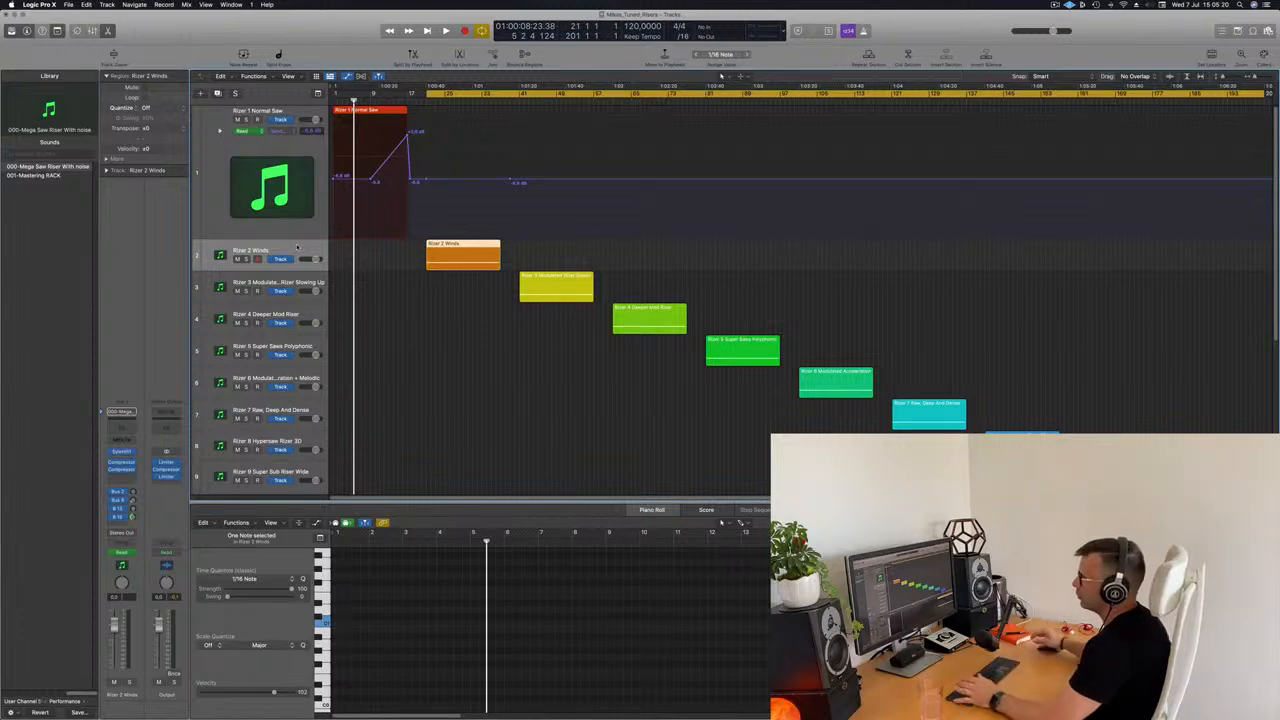
left_click(443, 341)
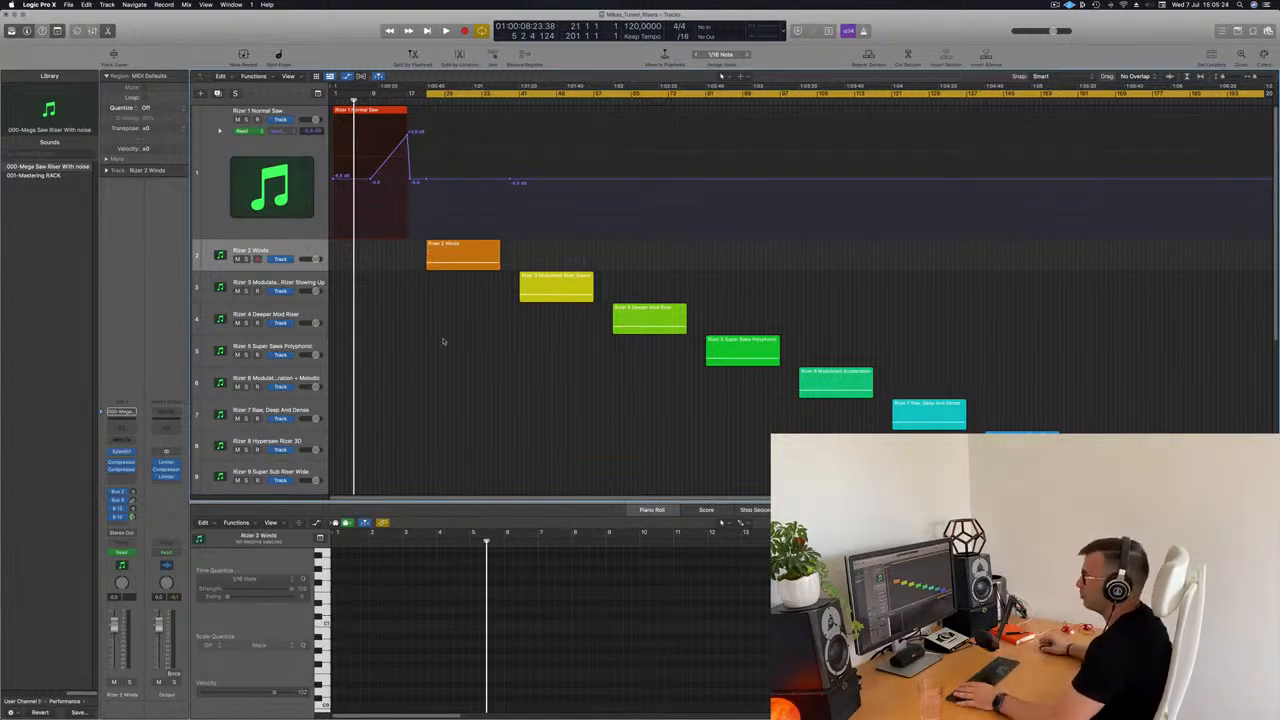
key("space")
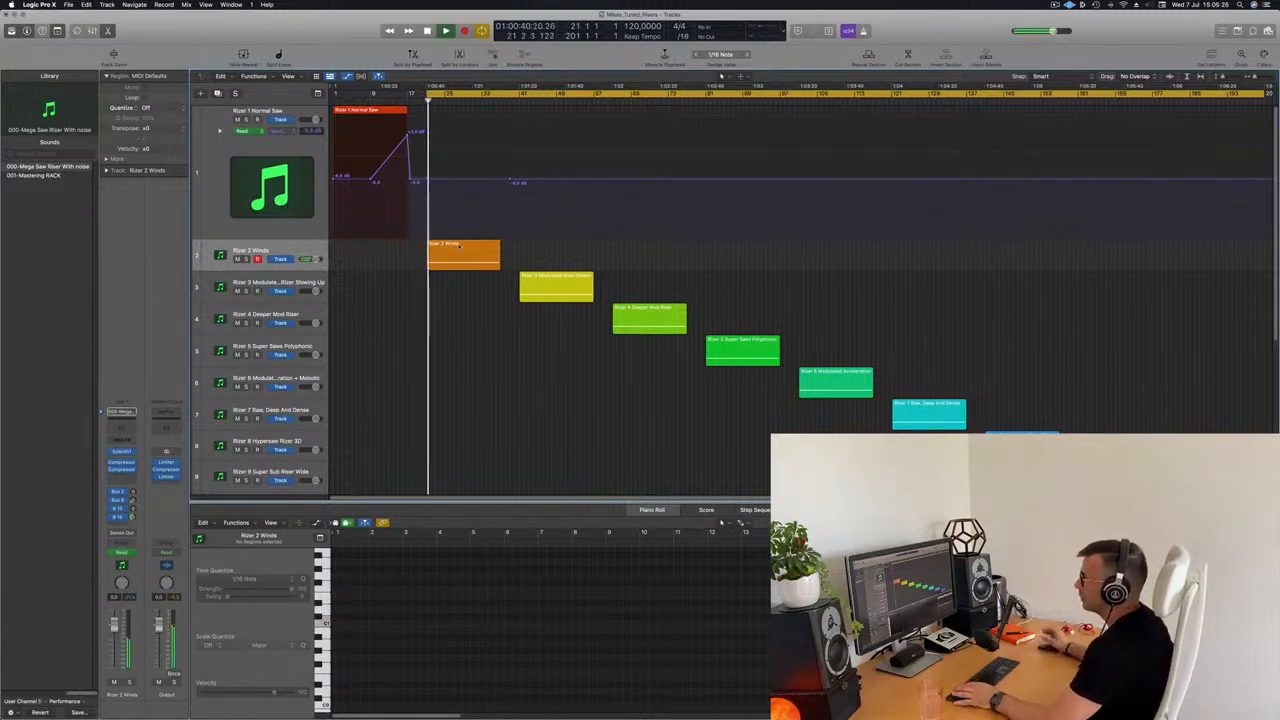
- Select the Rizer 2 Winds region, make its track taller and expand all of its automation lanes
left_click(460, 257)
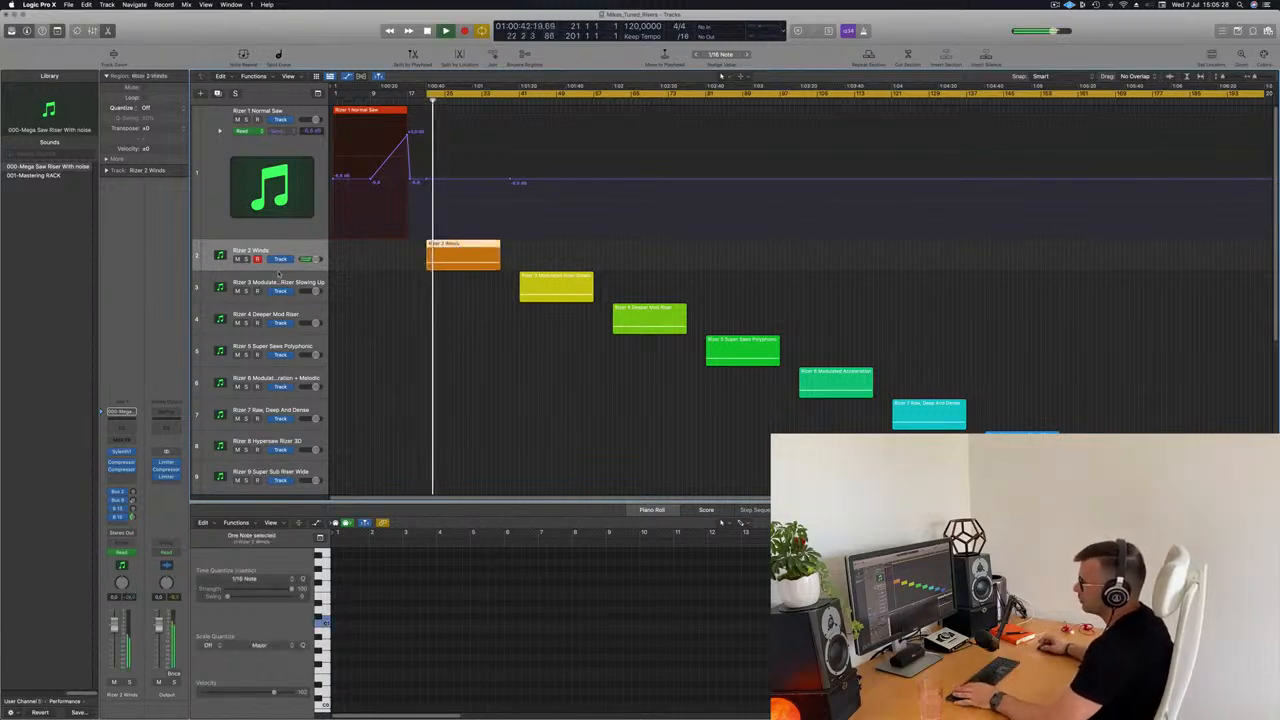
left_click_drag(278, 274, 274, 325)
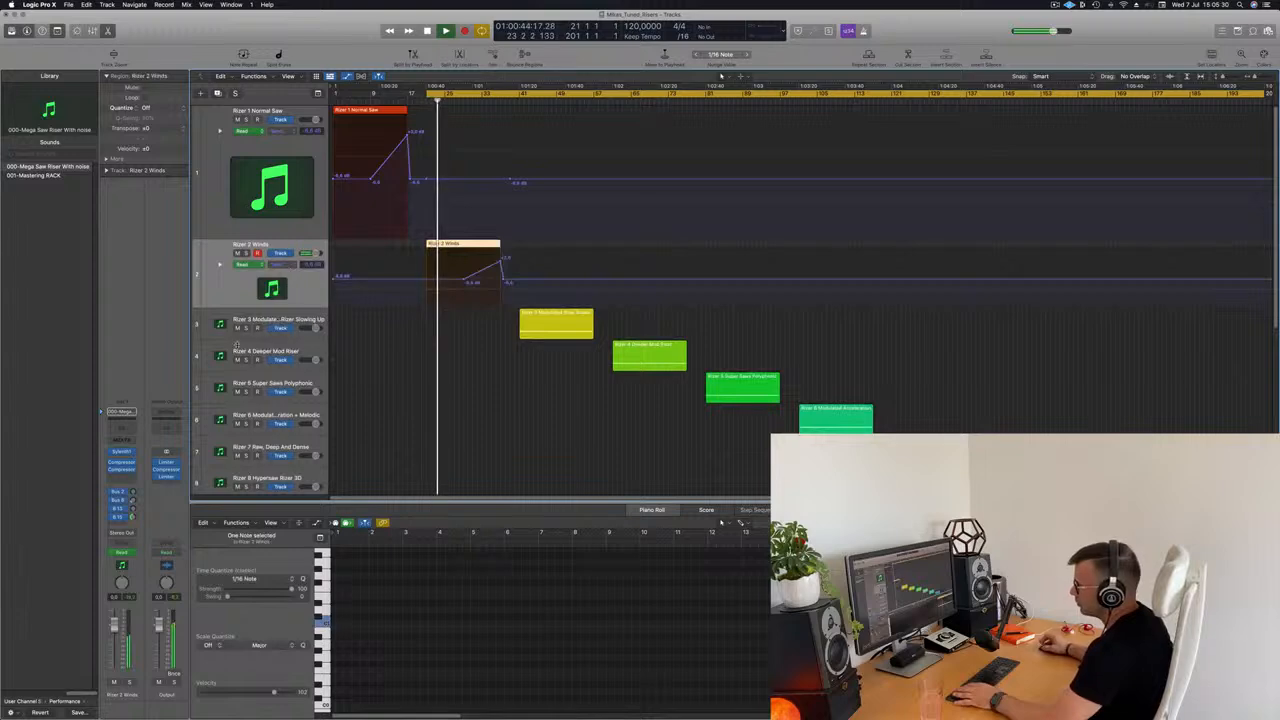
left_click(221, 265)
scroll(234, 365, "down", 4)
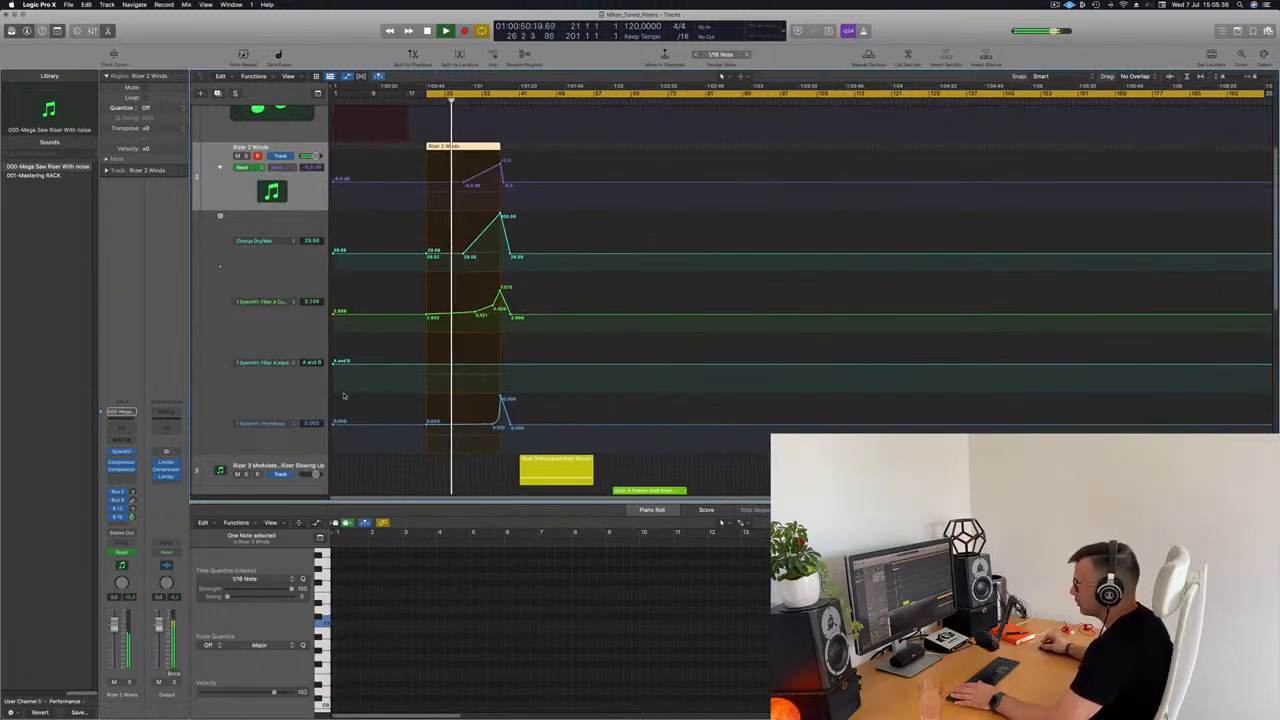
- Listen to the end of Rizer 2 Winds while examining its automation lanes, then open its Sylenth1 instrument
scroll(236, 289, "up", 4)
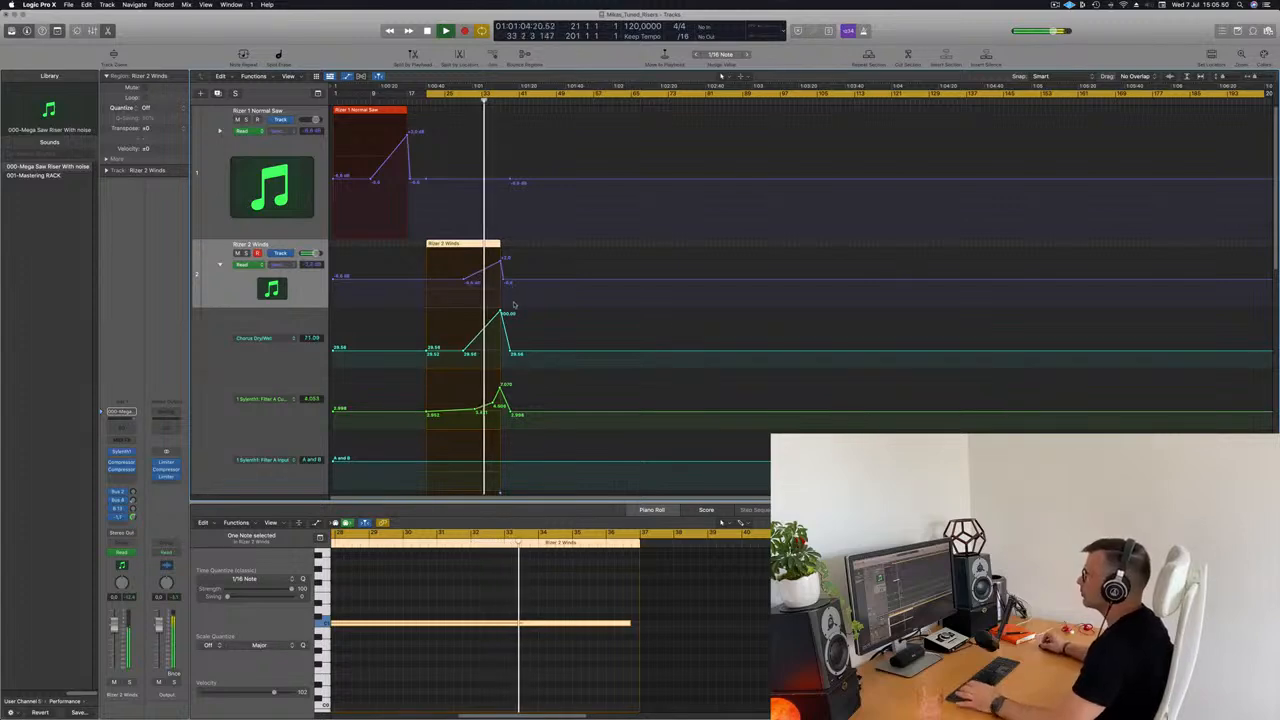
scroll(514, 305, "down", 3)
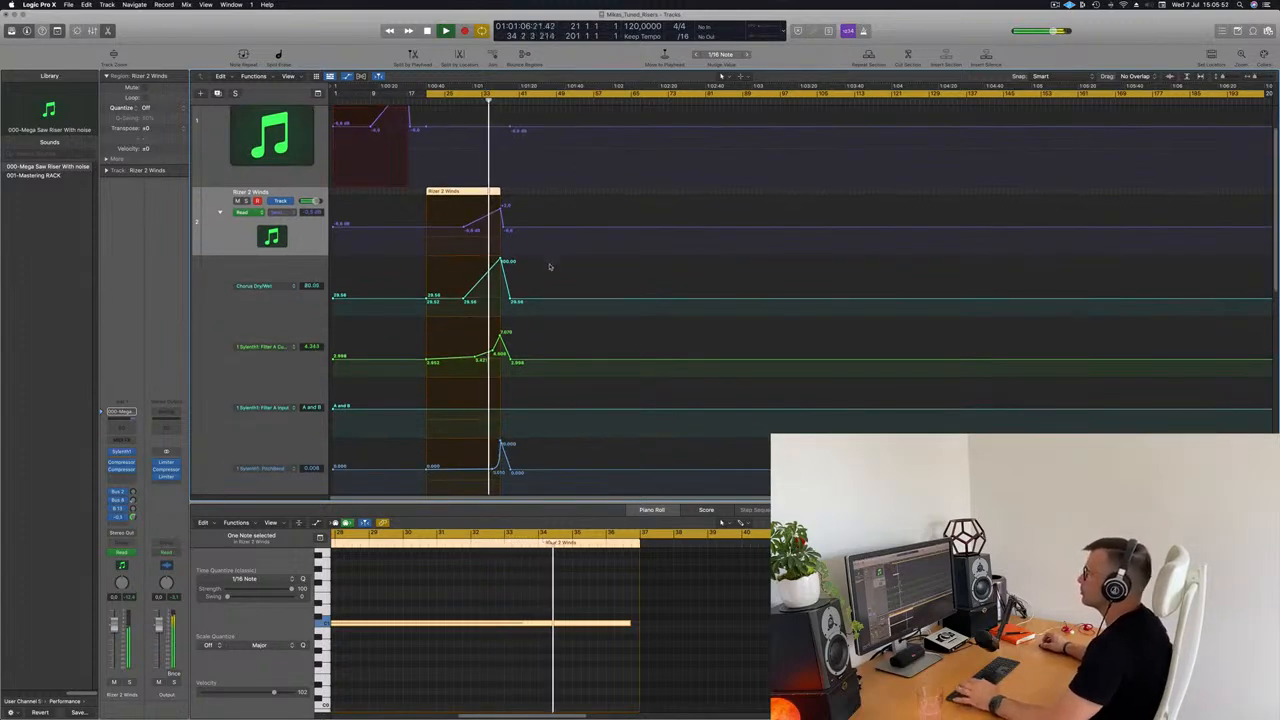
scroll(549, 266, "down", 3)
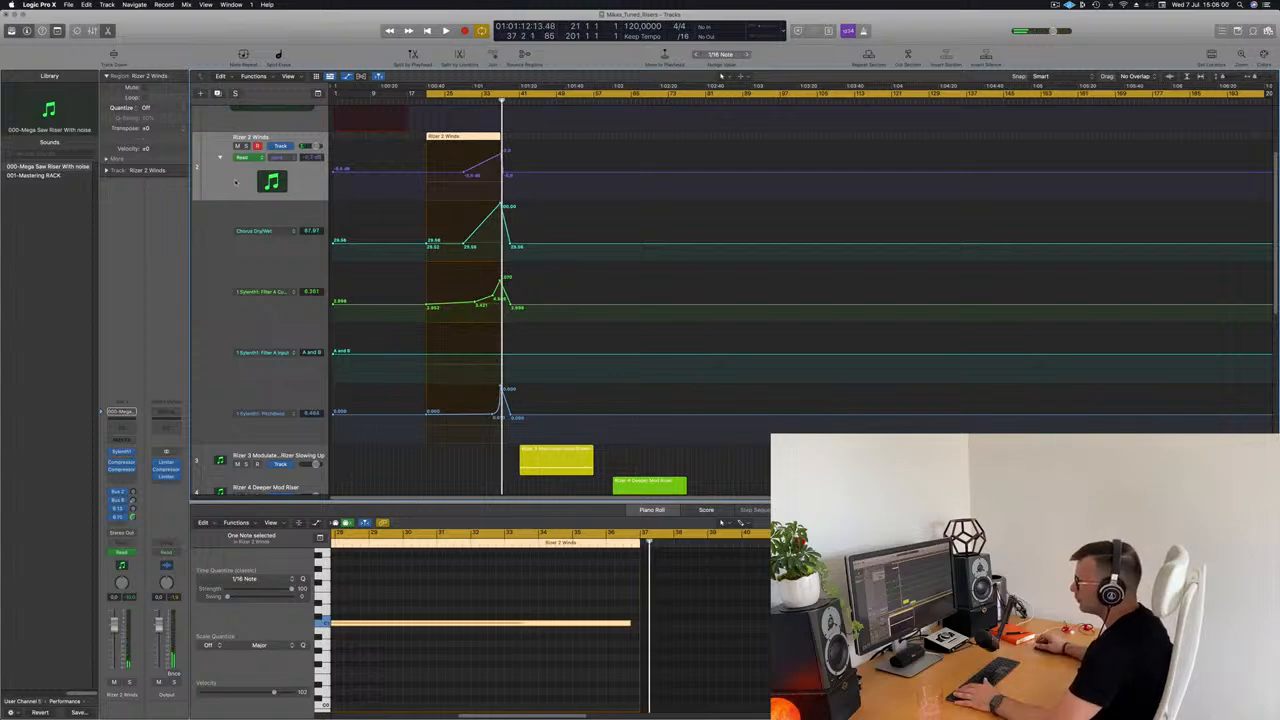
left_click(122, 454)
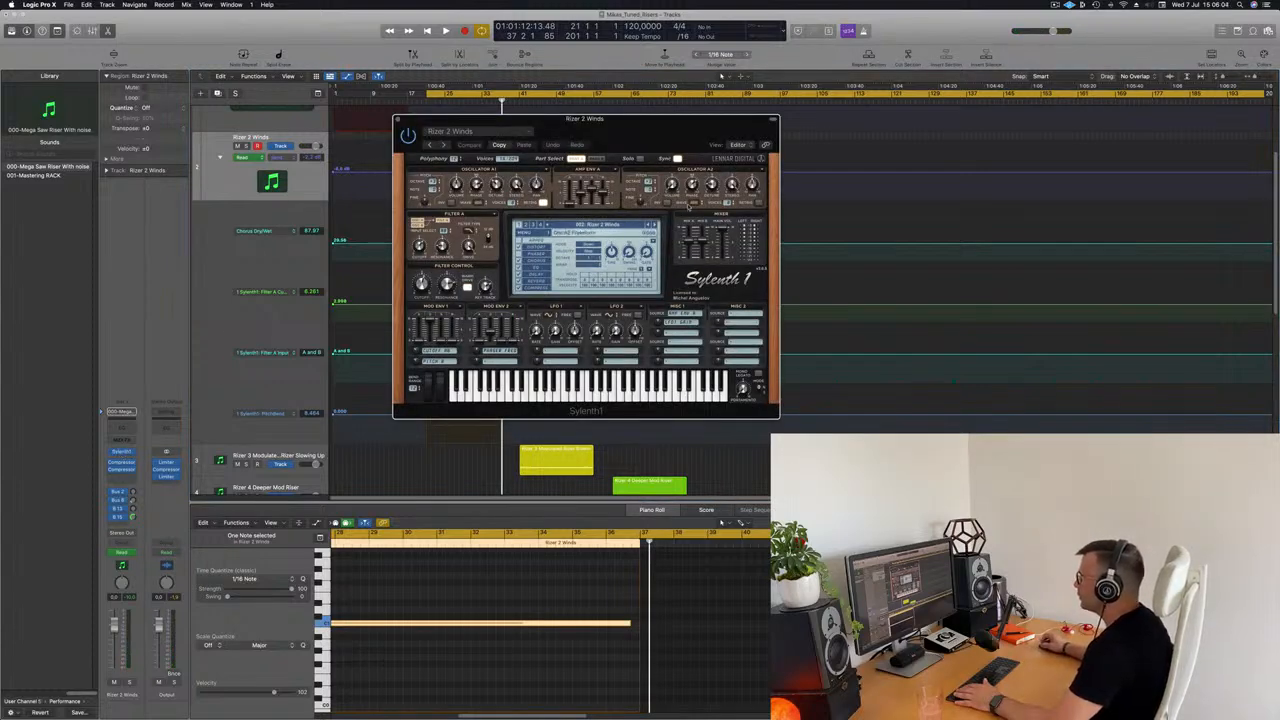
- Show part B in Sylenth1, play the start of Rizer 2 Winds and check oscillator B1's waveform choices
left_click(596, 159)
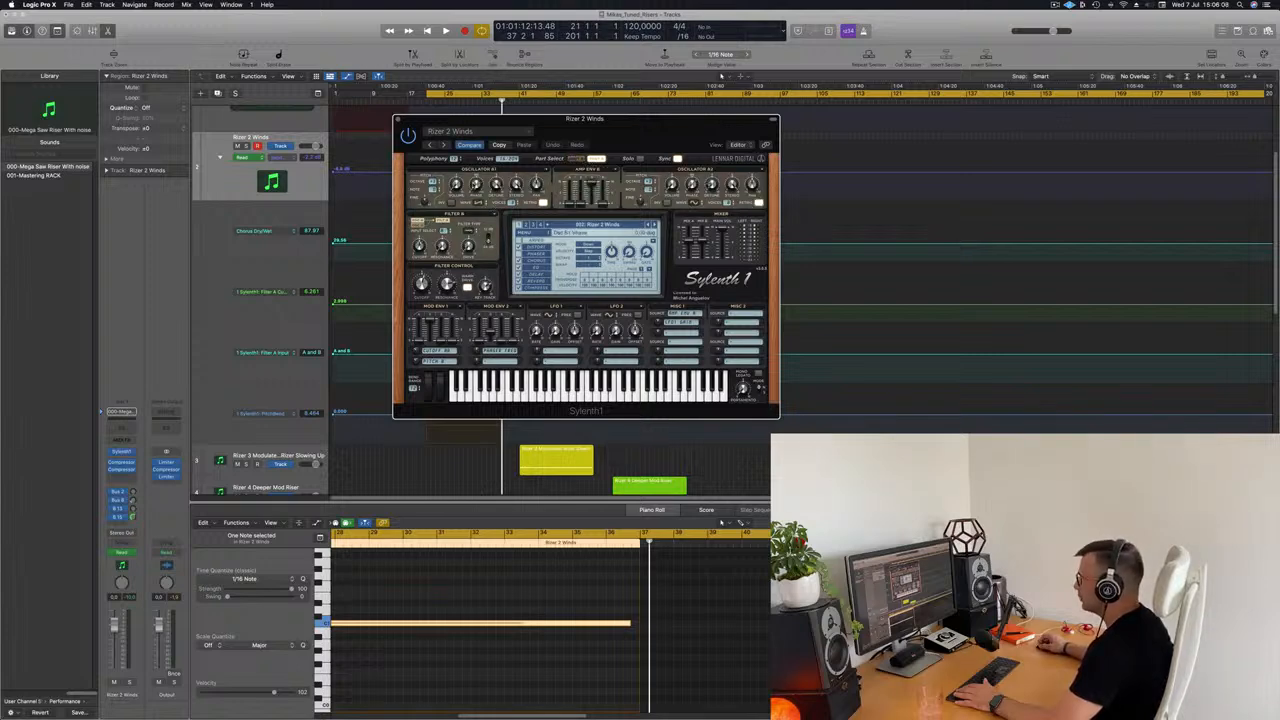
key("space")
left_click_drag(617, 134, 656, 133)
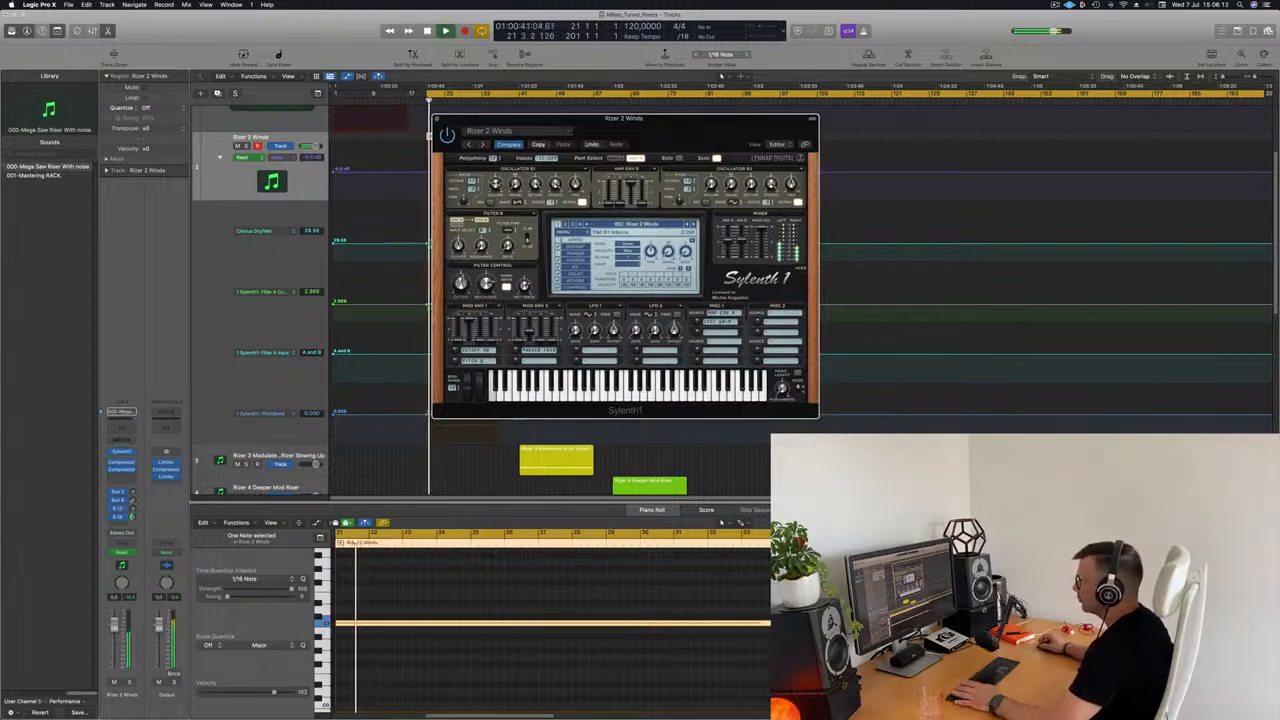
key("space")
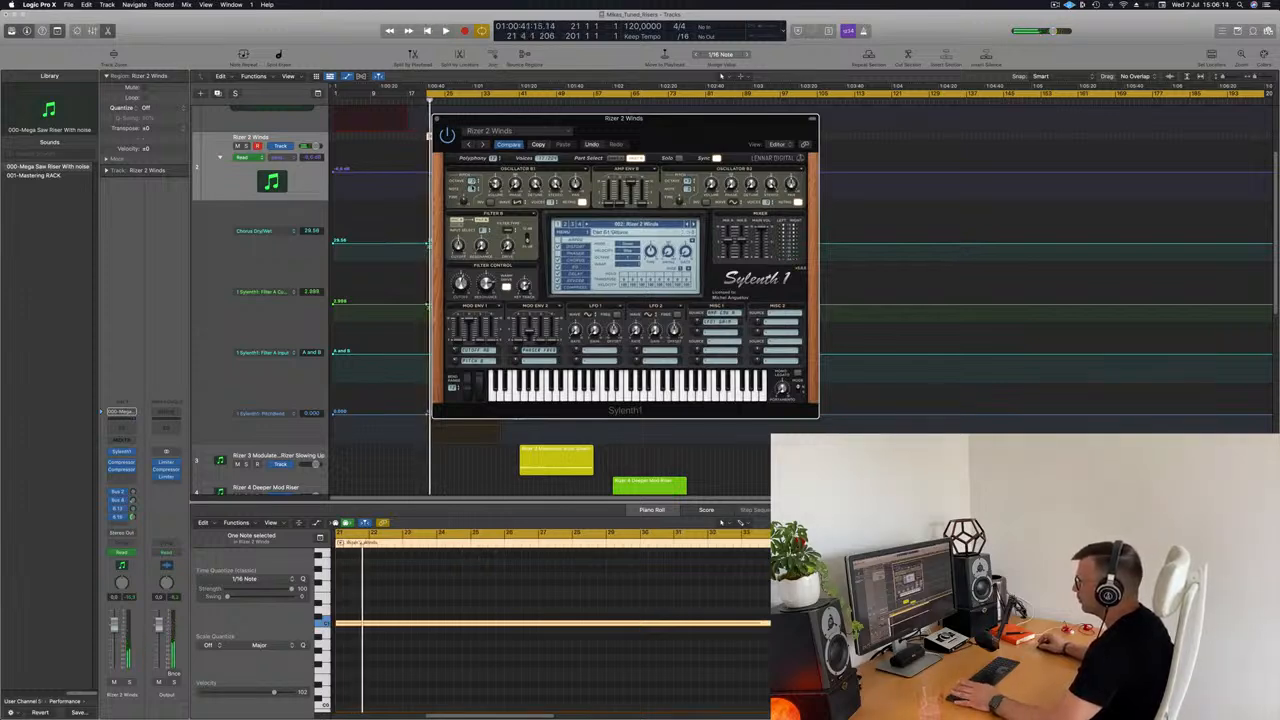
key("space")
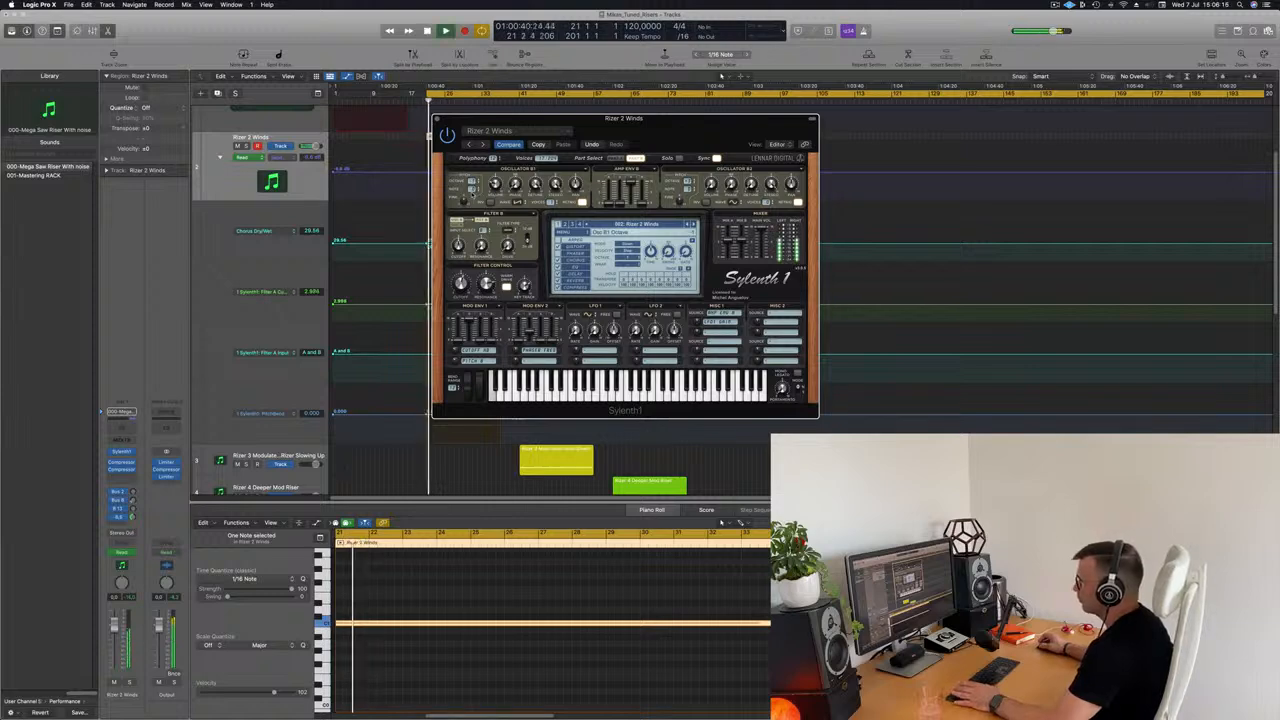
left_click(517, 202)
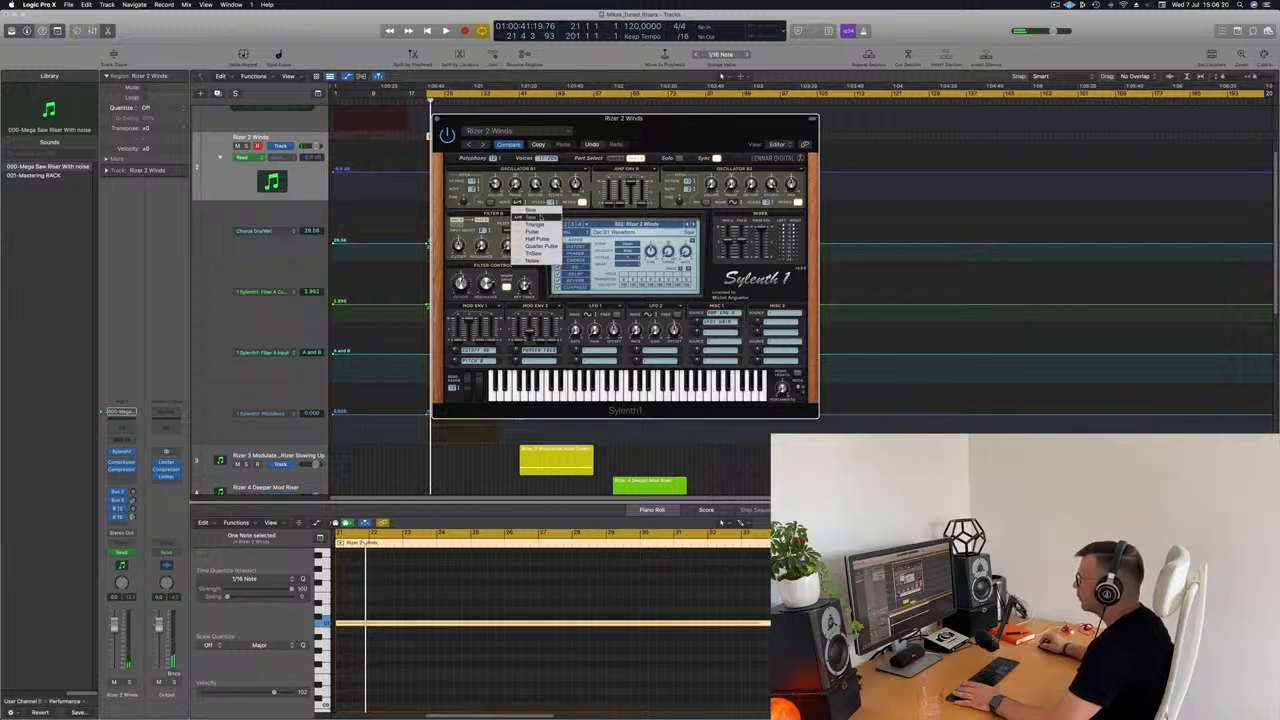
left_click(564, 217)
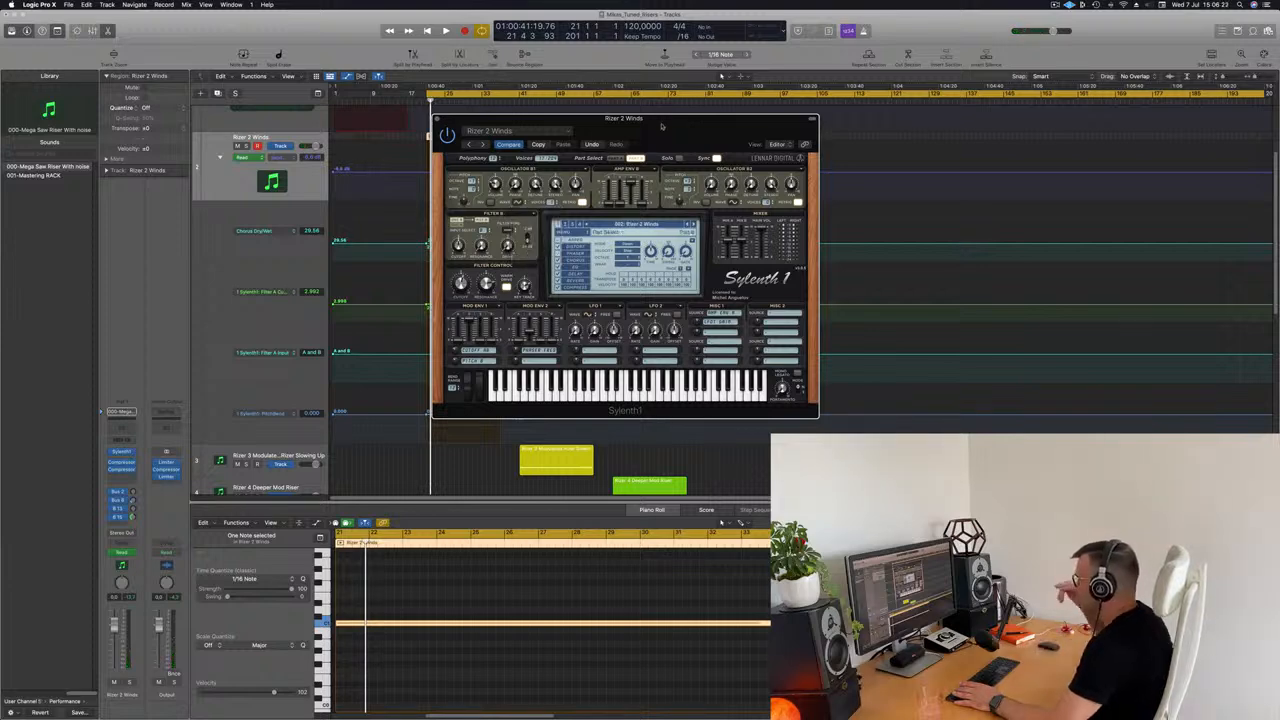
- Play Rizer 2 Winds through to bar 37, moving the Sylenth1 window around to compare its settings with the automation curves
key("space")
left_click_drag(661, 126, 635, 129)
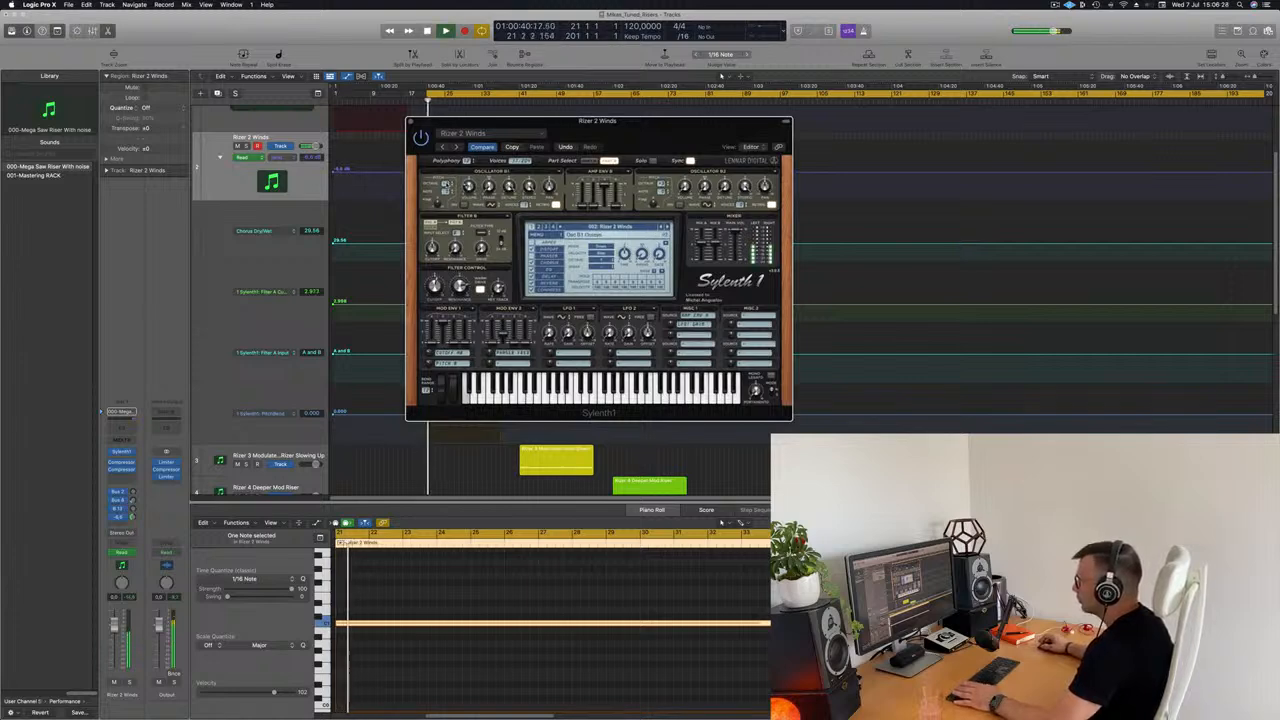
left_click_drag(695, 134, 793, 246)
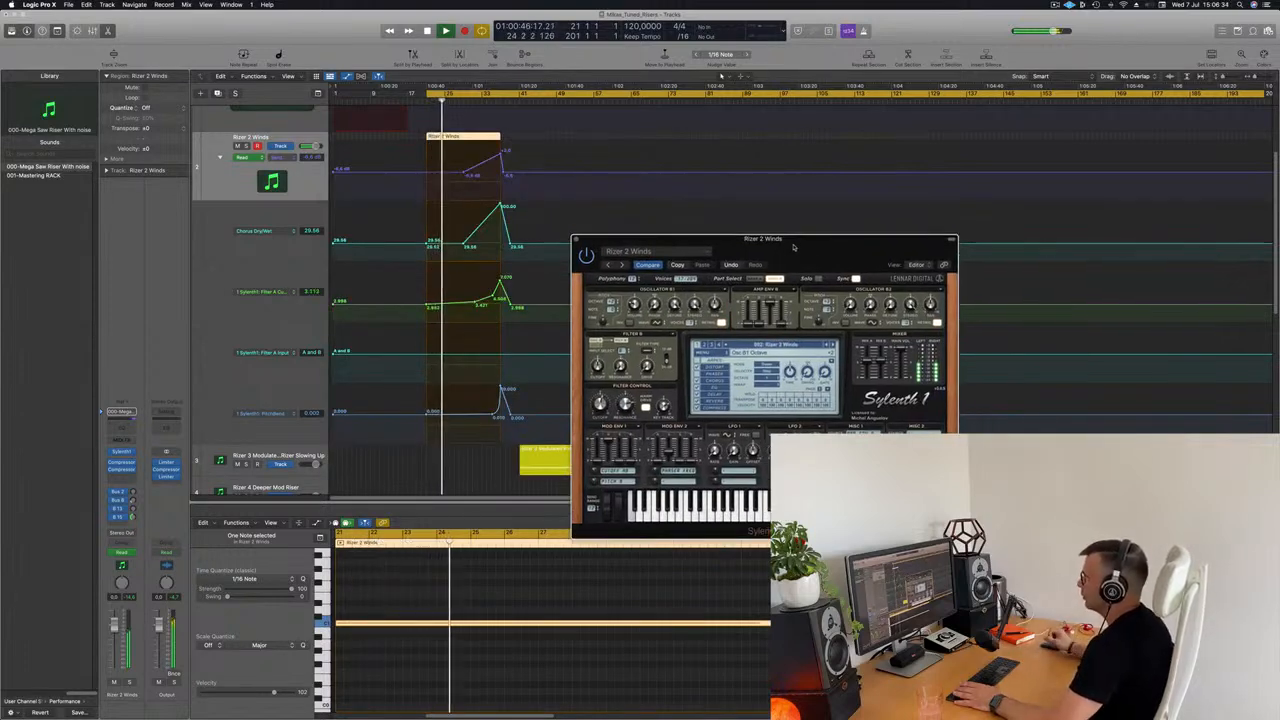
left_click_drag(793, 246, 720, 222)
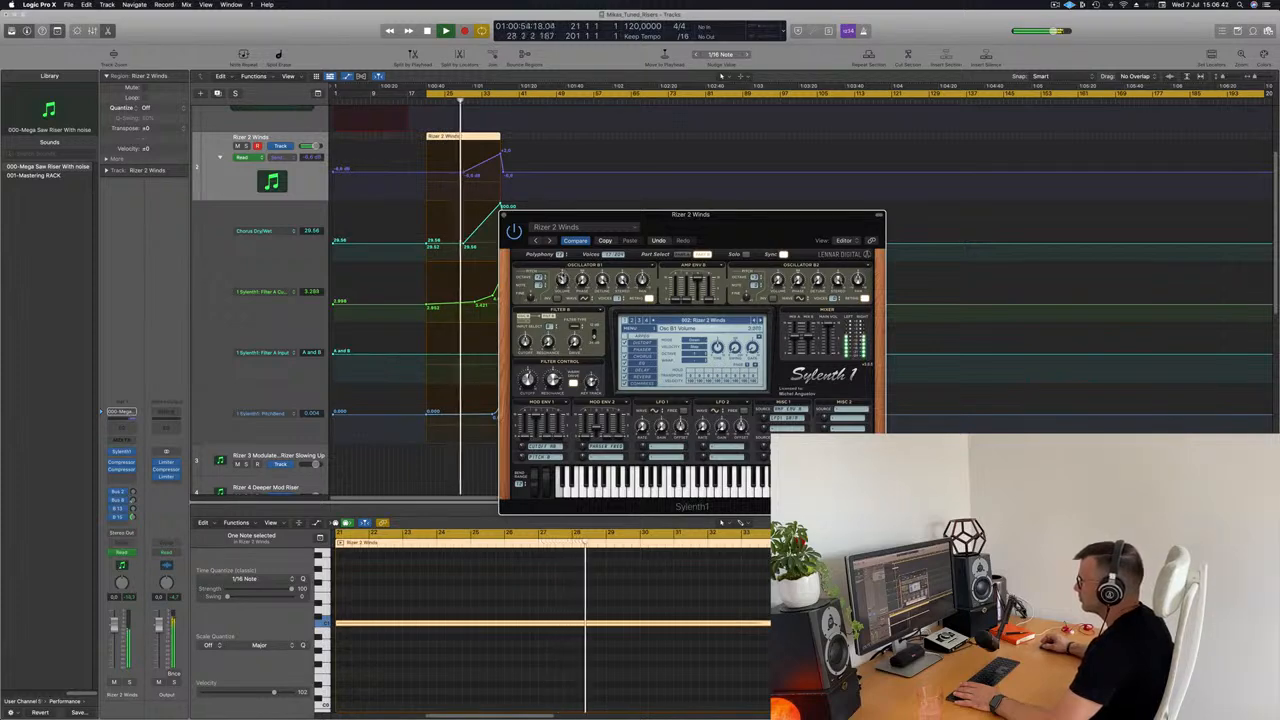
left_click_drag(739, 223, 823, 187)
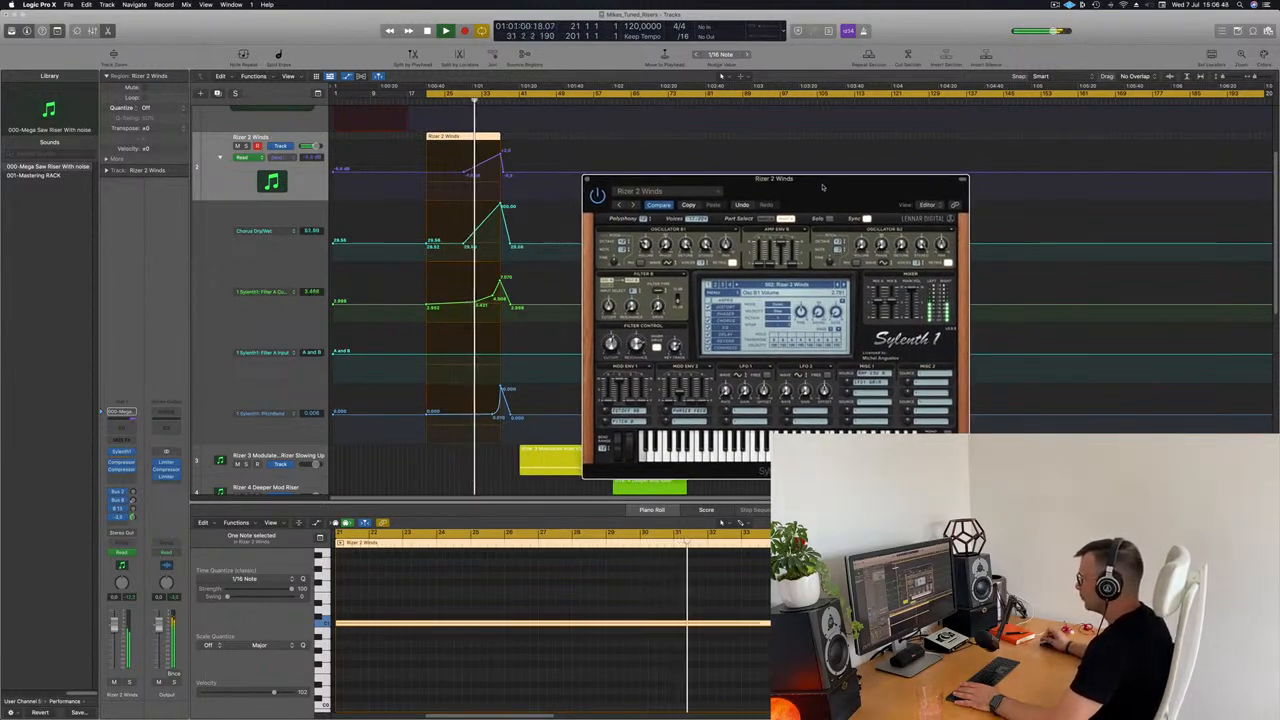
left_click_drag(822, 187, 679, 207)
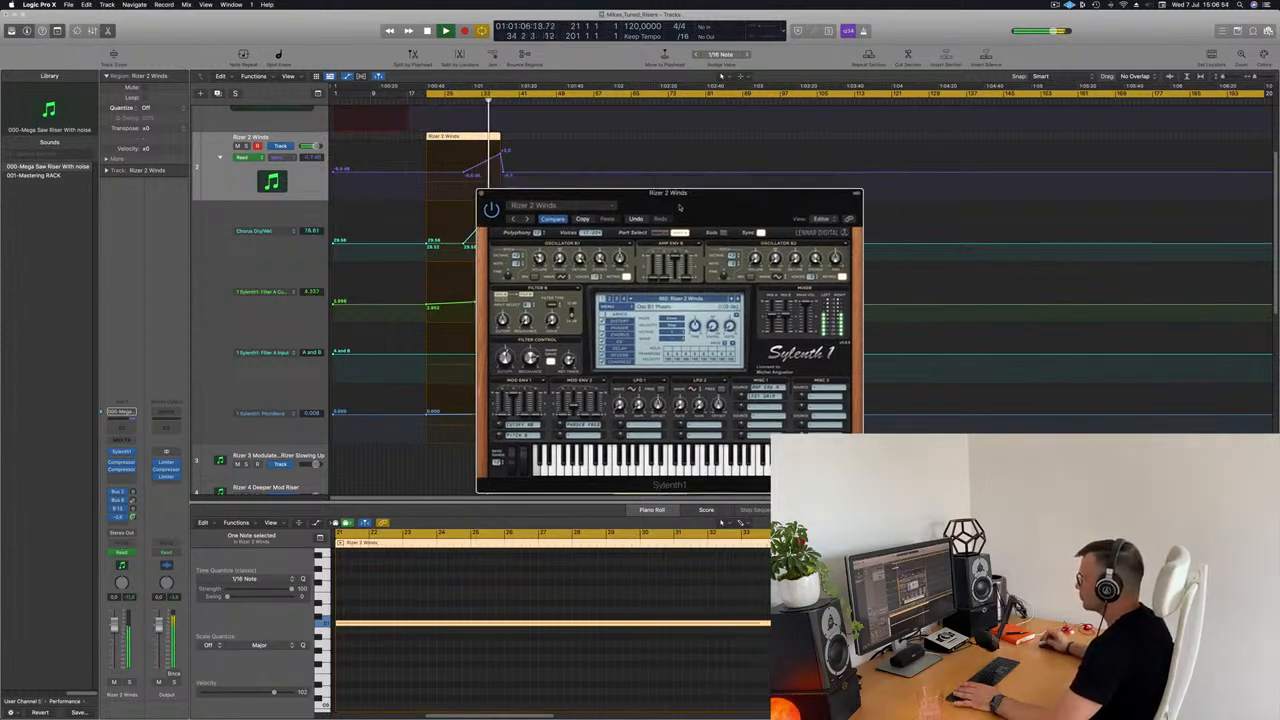
left_click_drag(711, 209, 733, 210)
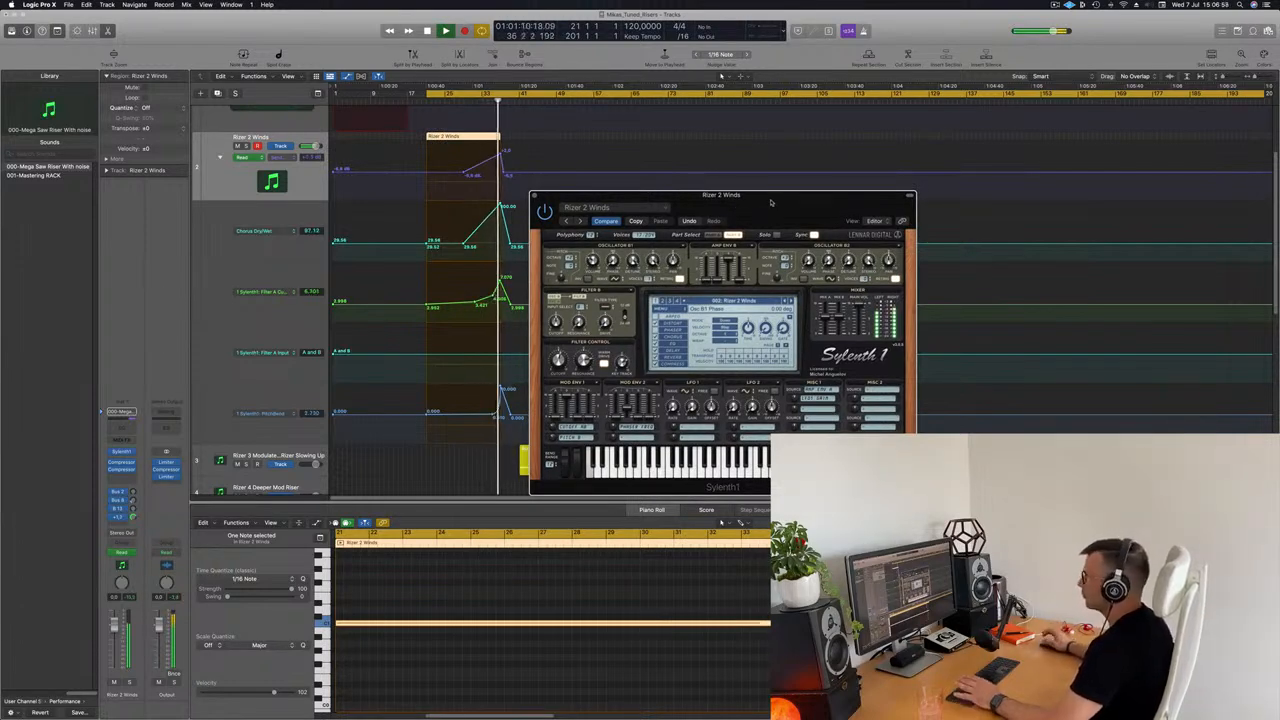
left_click_drag(777, 204, 750, 207)
key("space")
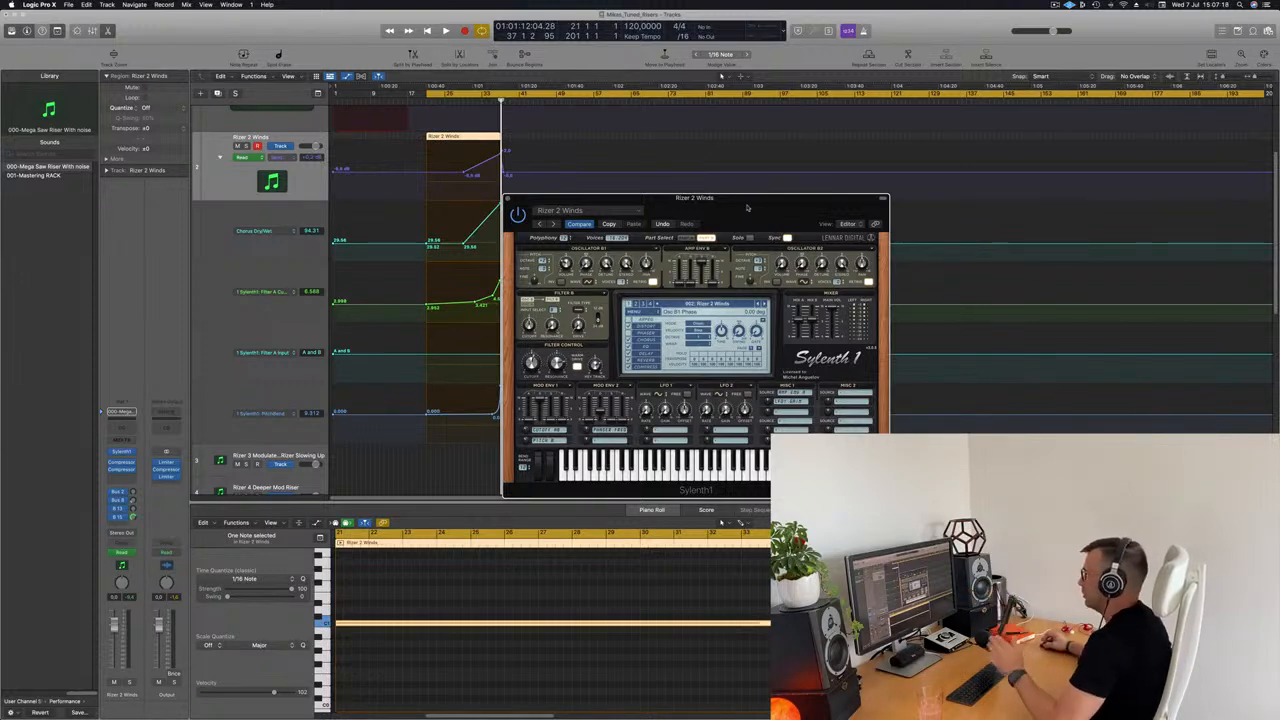
- Close the Rizer 2 Winds Sylenth1 window and move the cycle start to bar 41
left_click_drag(746, 207, 723, 207)
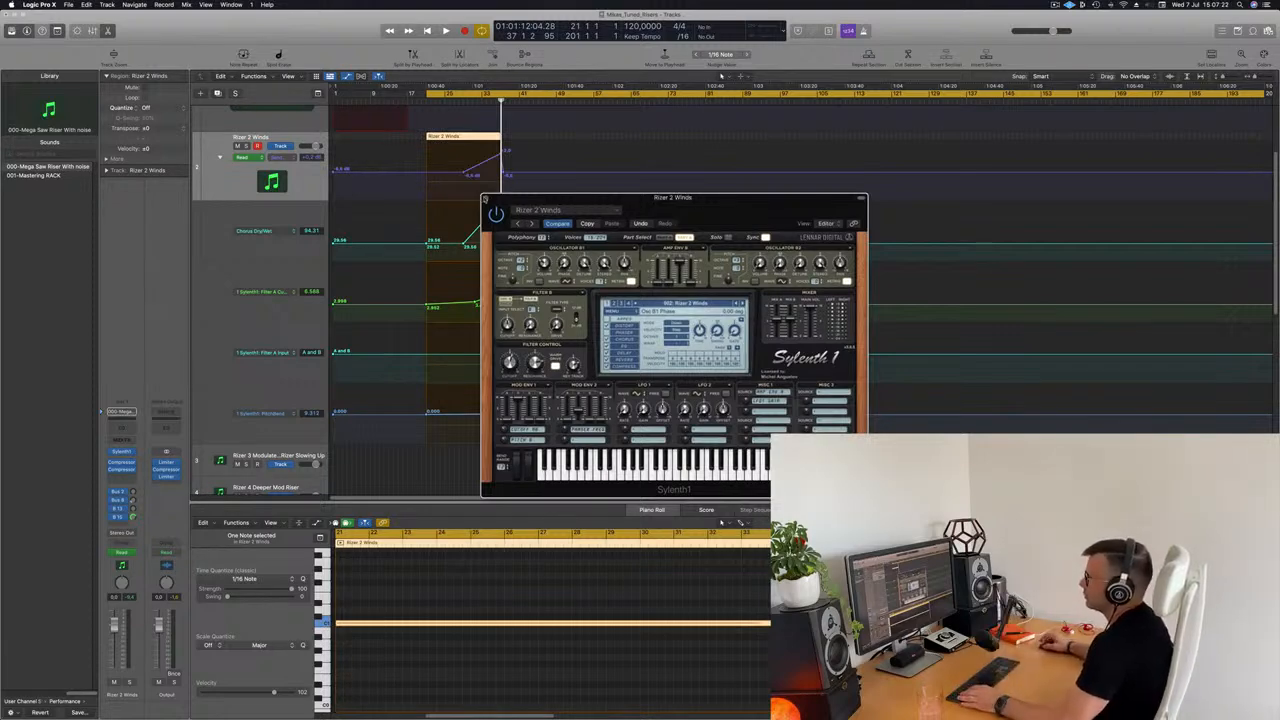
left_click(485, 198)
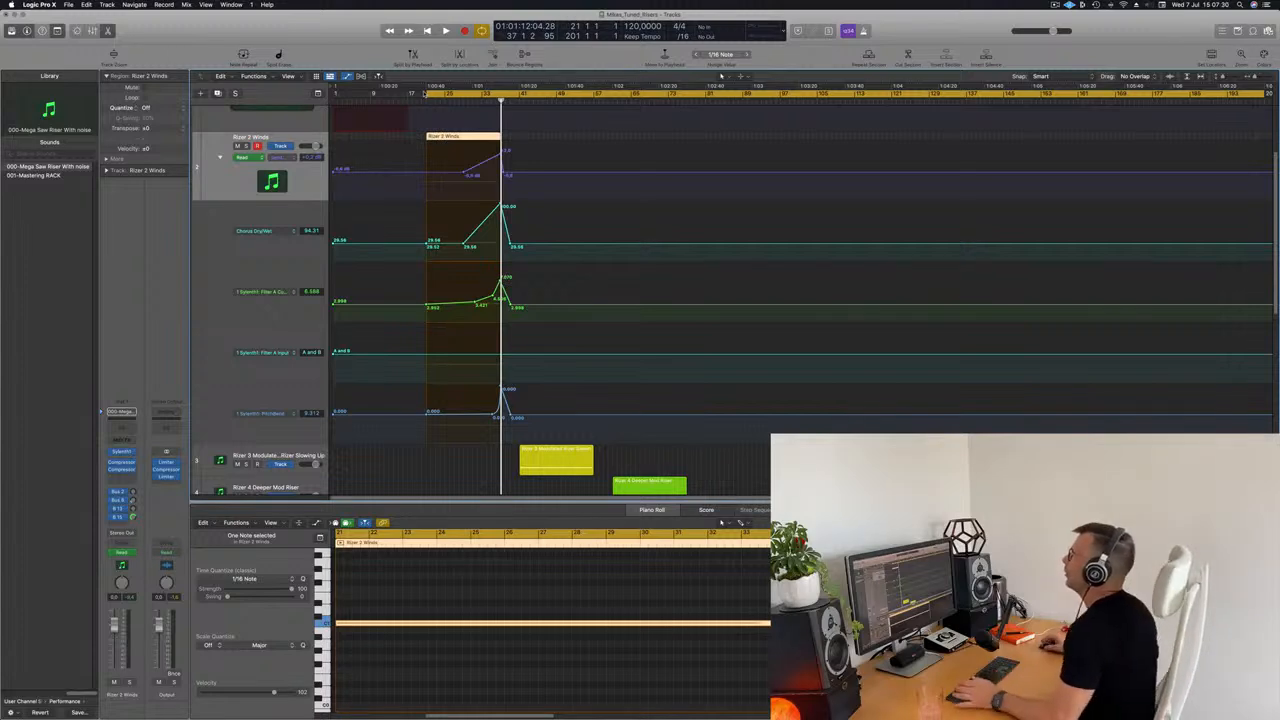
left_click_drag(428, 93, 518, 101)
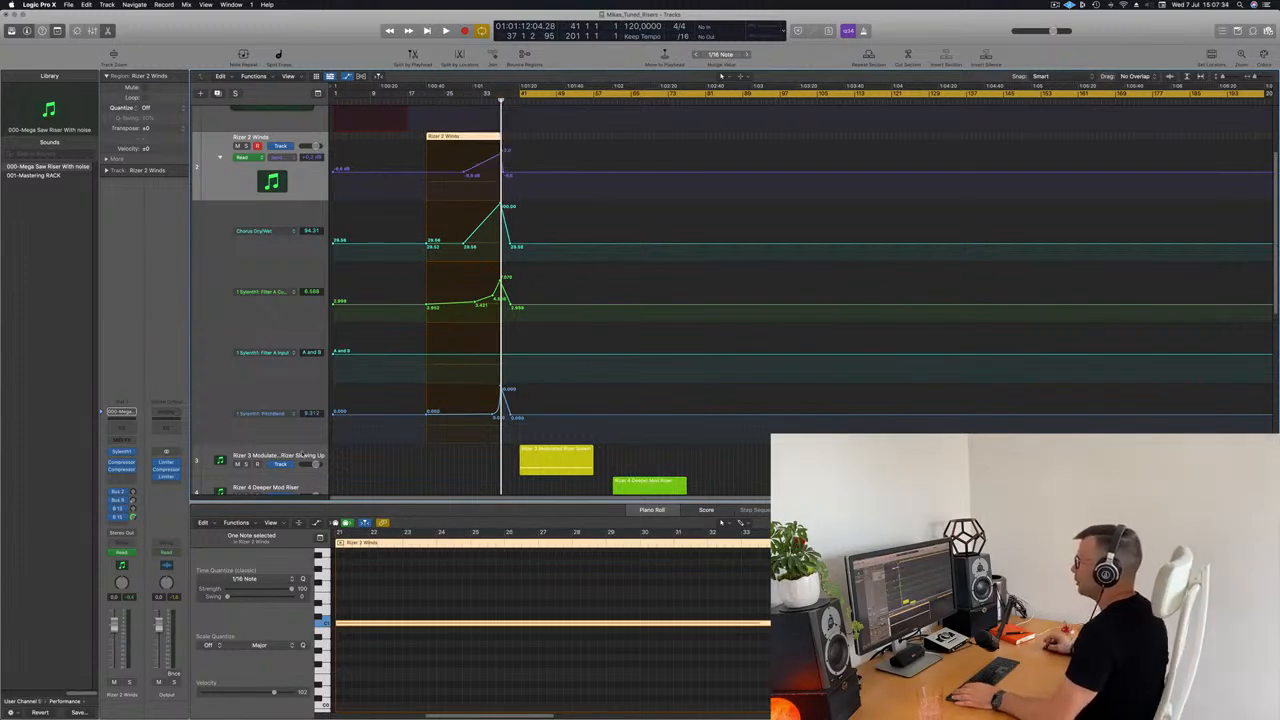
- Select the Rizer 3 Modulated Rizer Slowing Up track, make it taller and expand all of its automation lanes
left_click(296, 455)
scroll(240, 330, "down", 5)
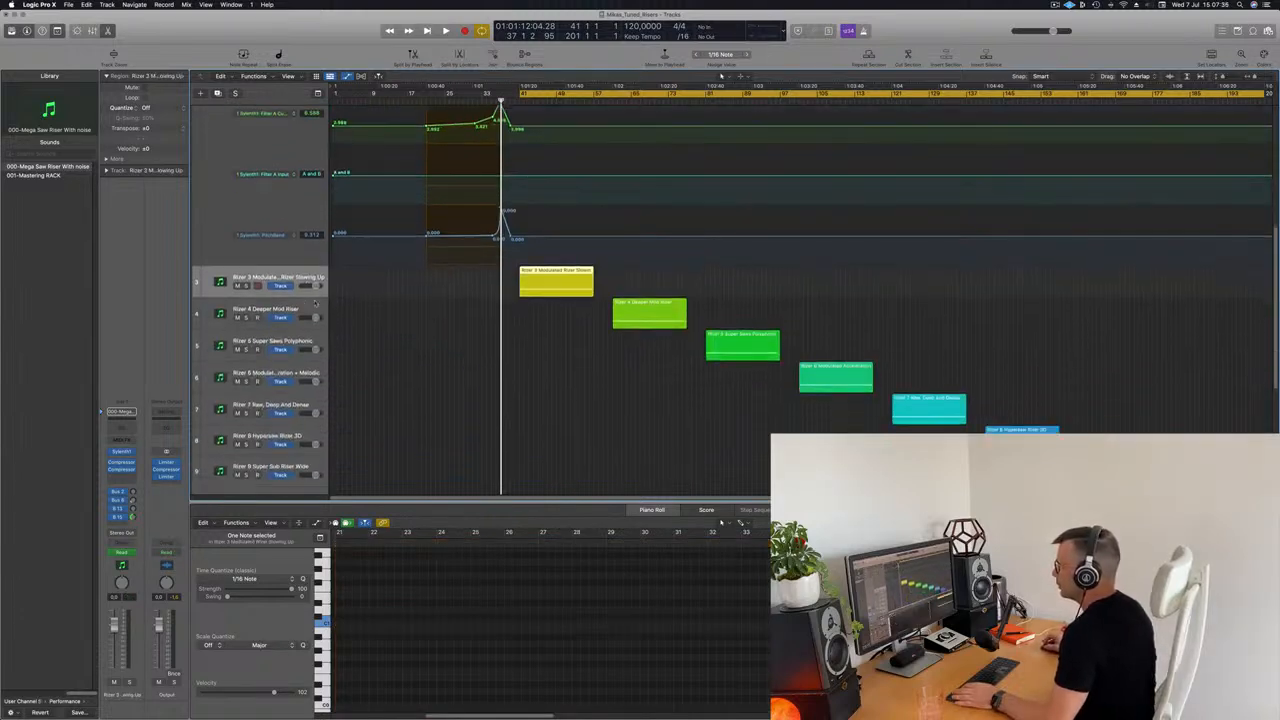
left_click_drag(289, 291, 289, 334)
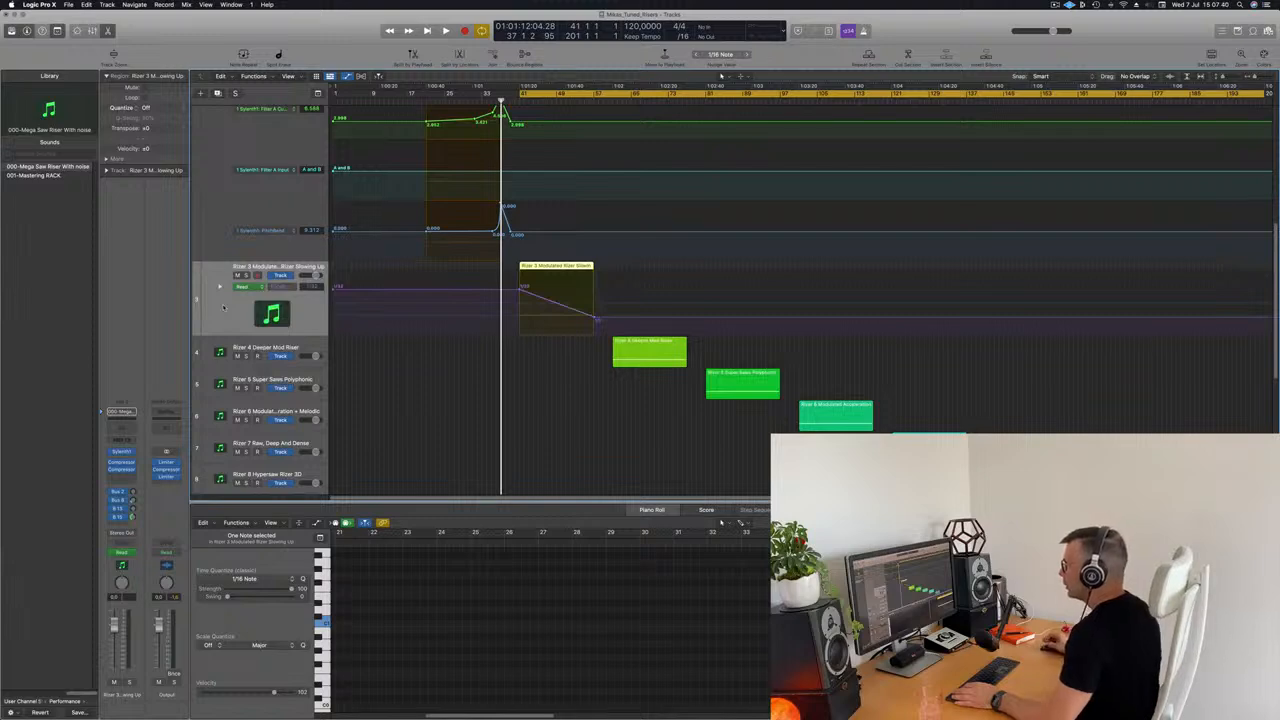
left_click(220, 287)
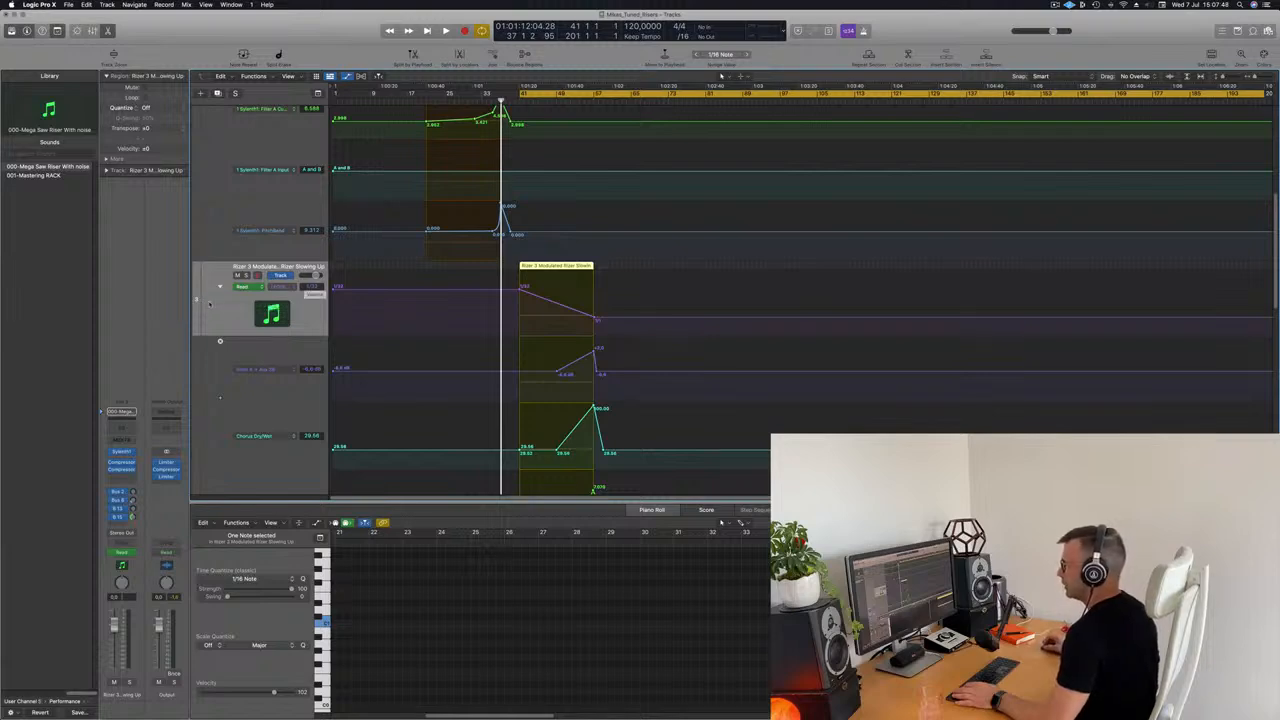
- Play the Rizer 3 riser from bar 41 to its end while examining its rate, send, chorus and filter automation
key("space")
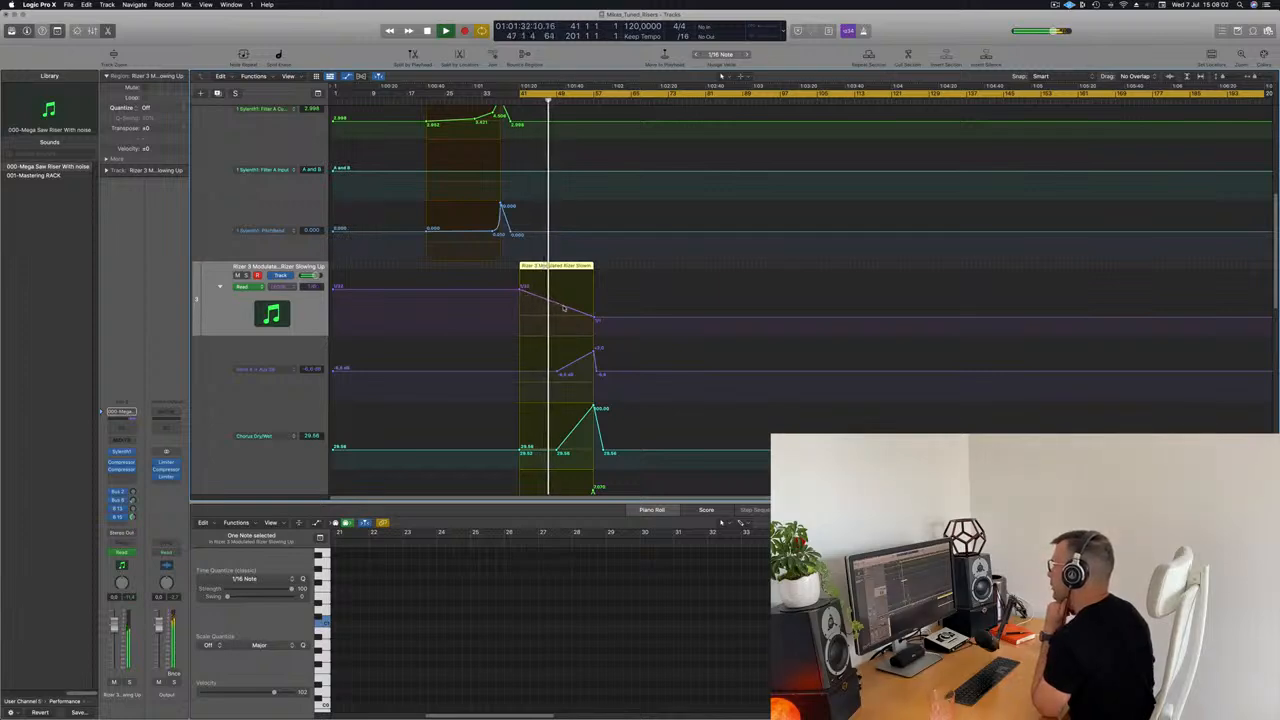
scroll(571, 310, "down", 2)
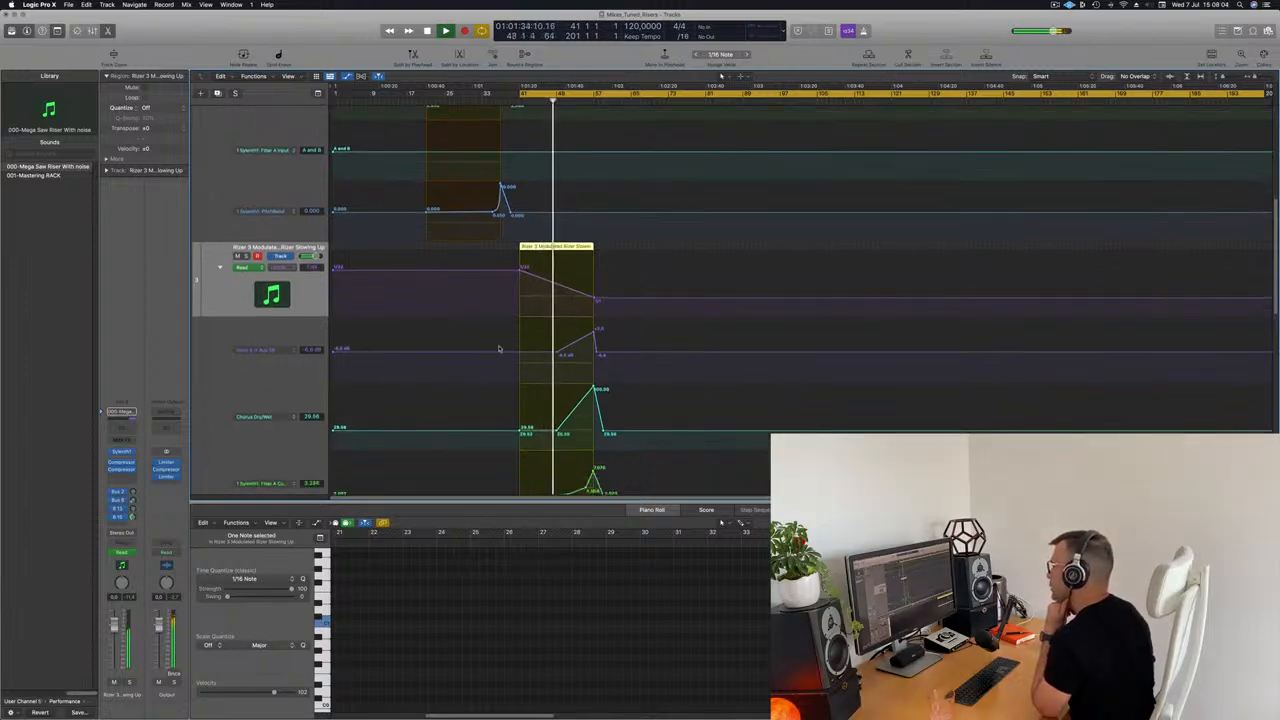
scroll(498, 348, "down", 1)
scroll(544, 342, "down", 3)
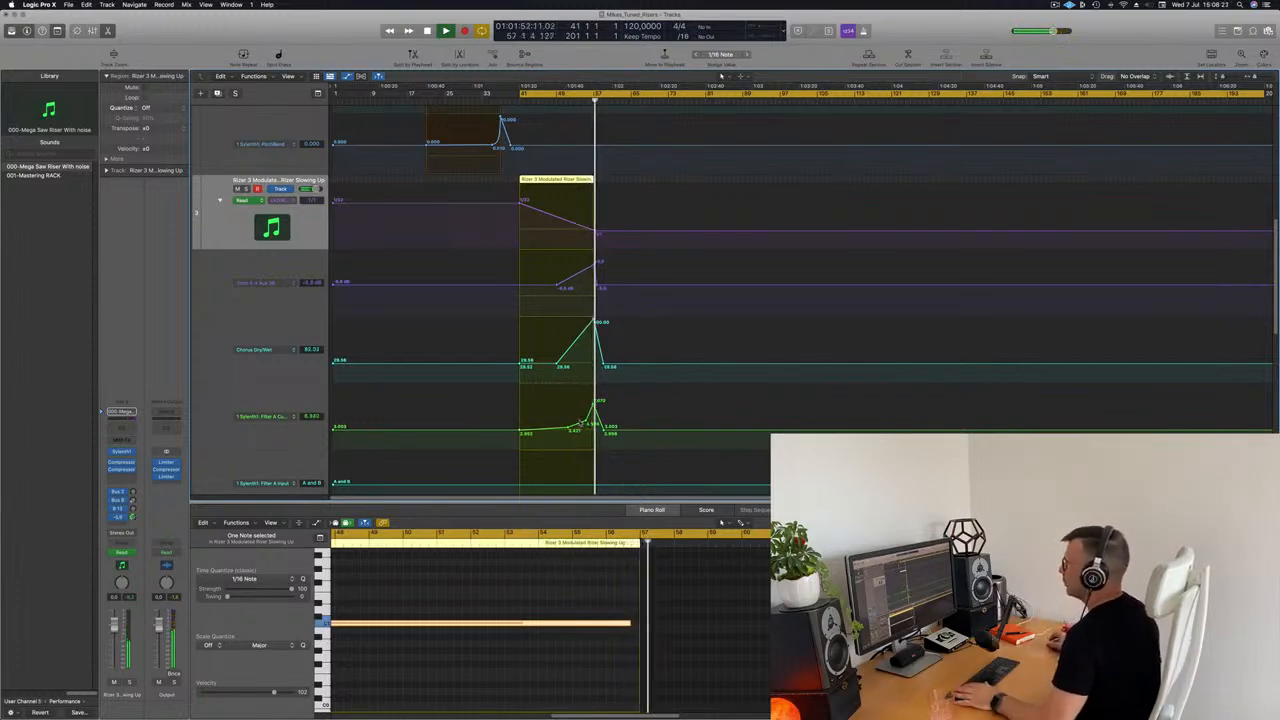
key("space")
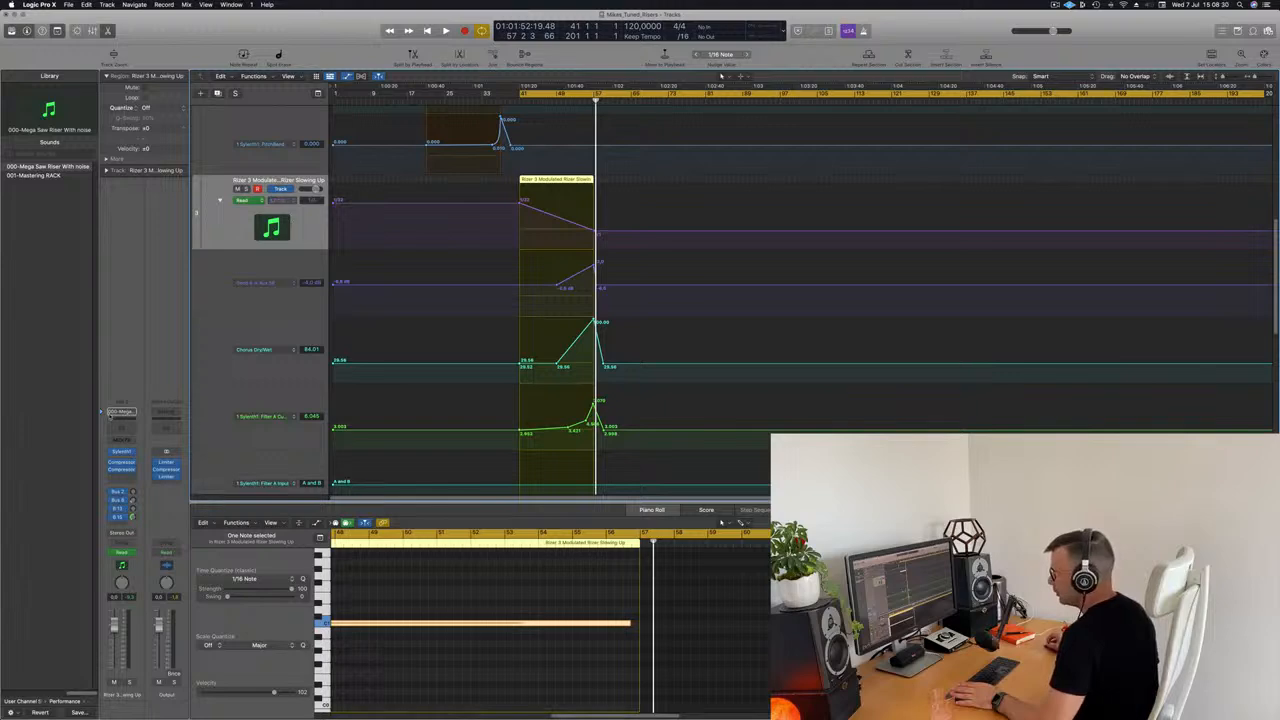
- Open the Rizer 3 track's Sylenth1 instrument, place its window beside the automation and play the riser through
left_click(122, 452)
left_click_drag(648, 136, 939, 130)
key("space")
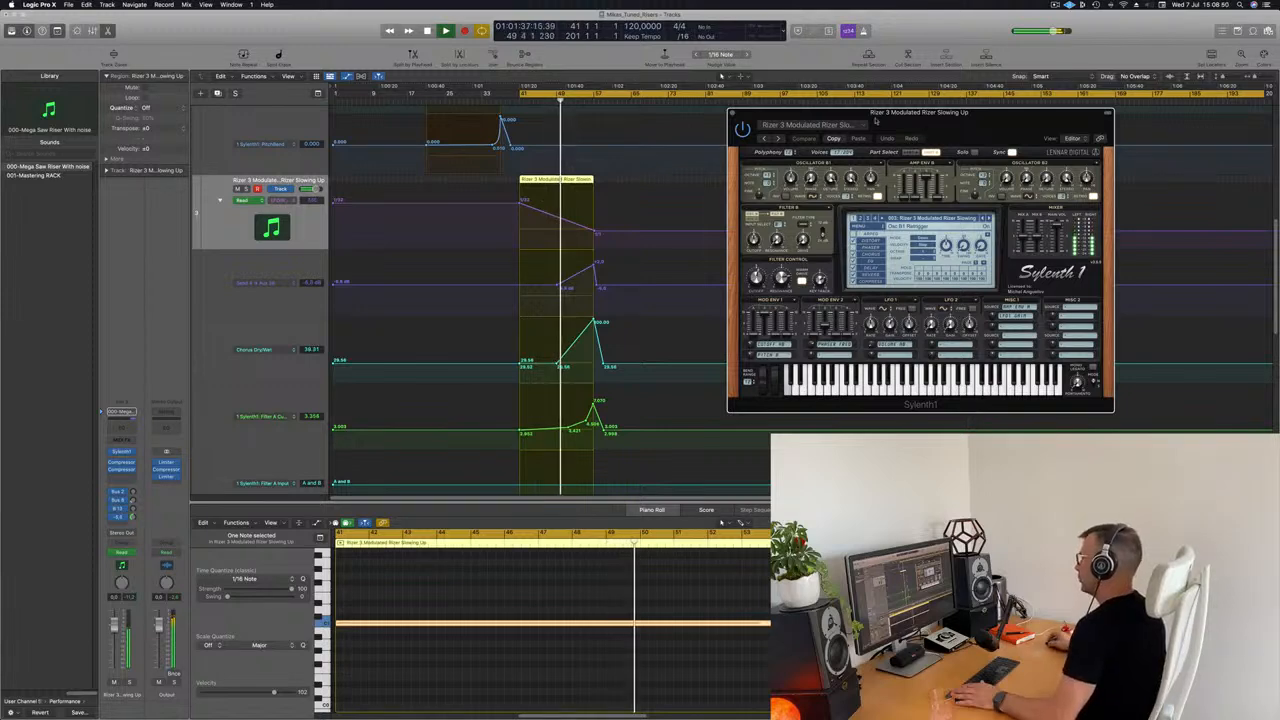
left_click_drag(996, 120, 906, 112)
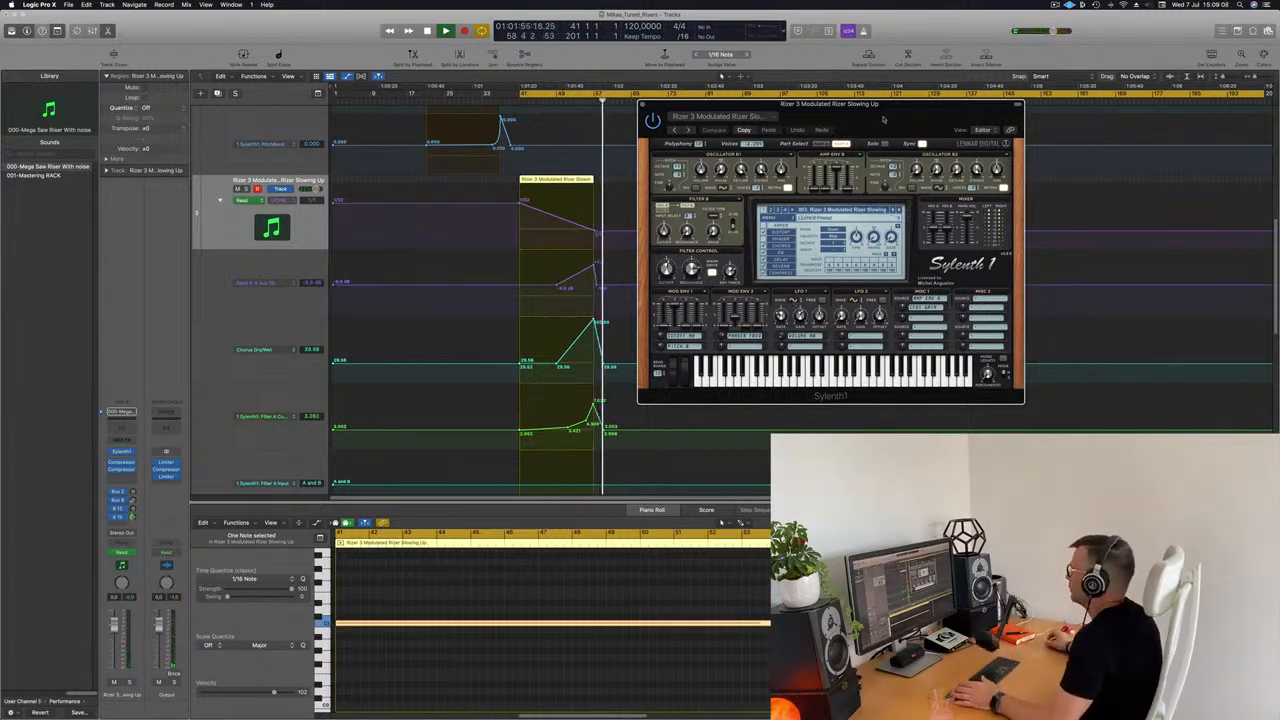
left_click_drag(872, 117, 963, 112)
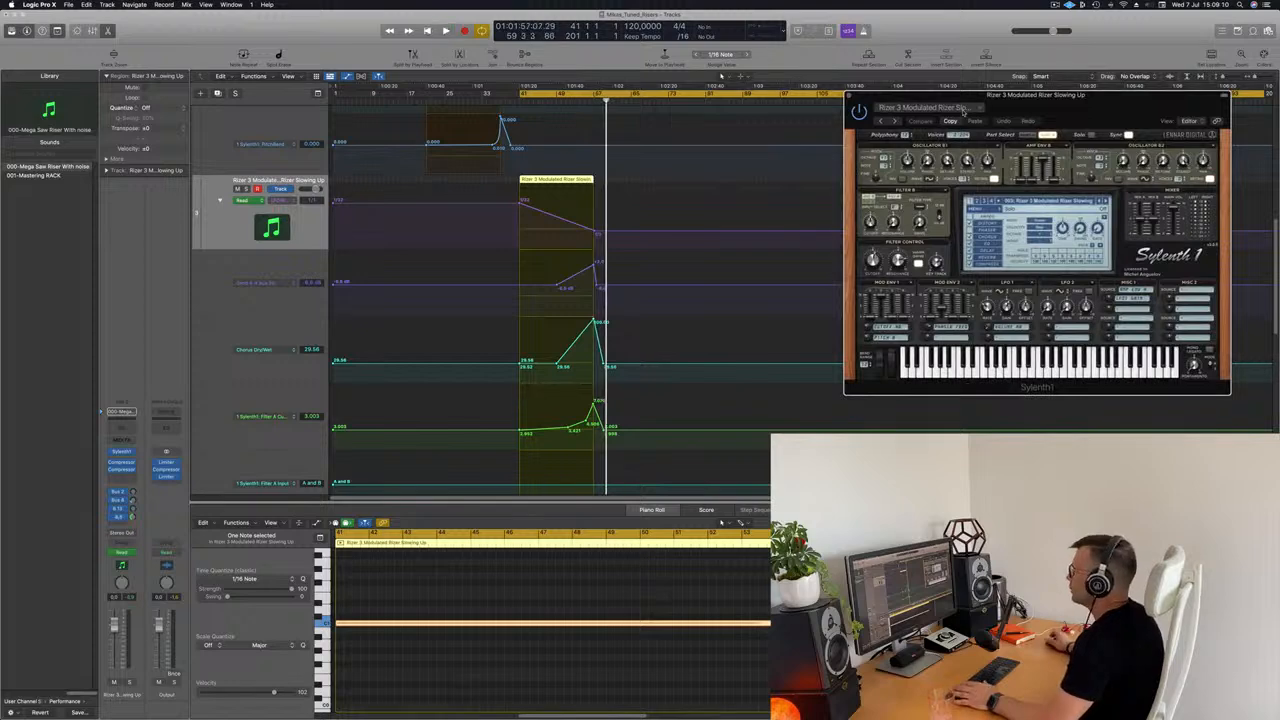
left_click_drag(970, 110, 898, 111)
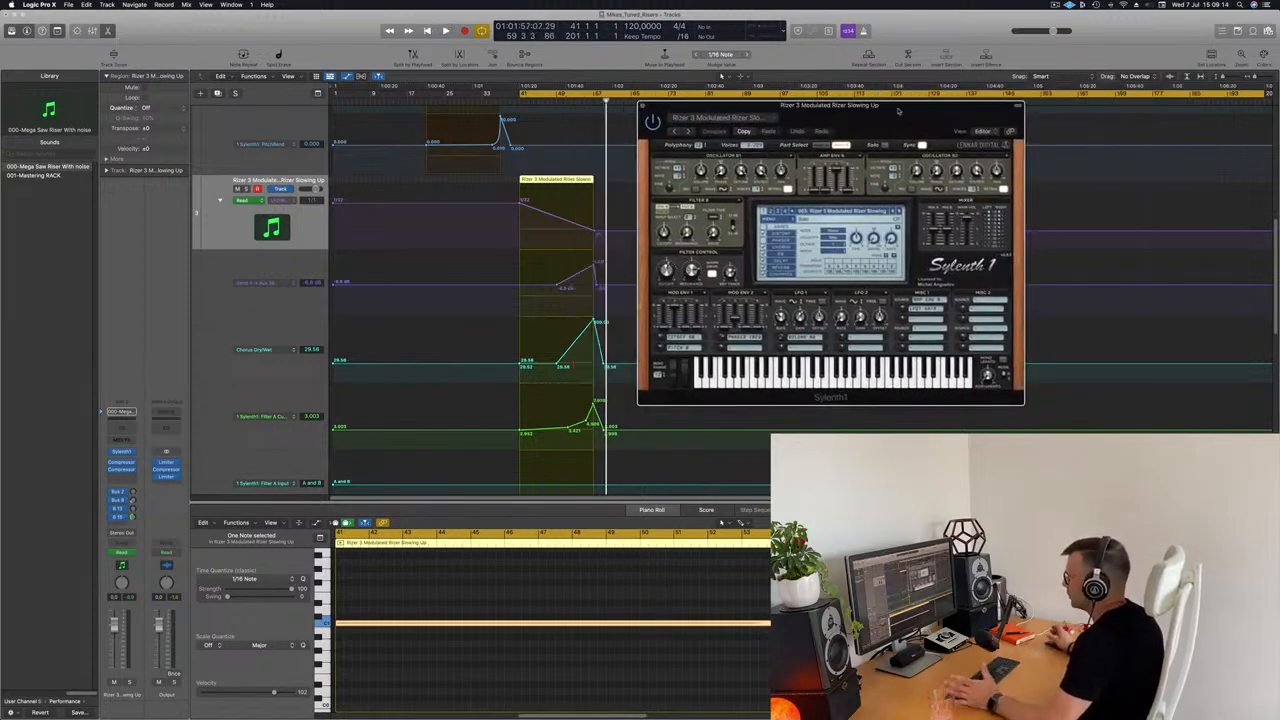
- Move the Rizer 3 PitchBend automation's curve point and peak back to the start of the region at bar 41
left_click(275, 268)
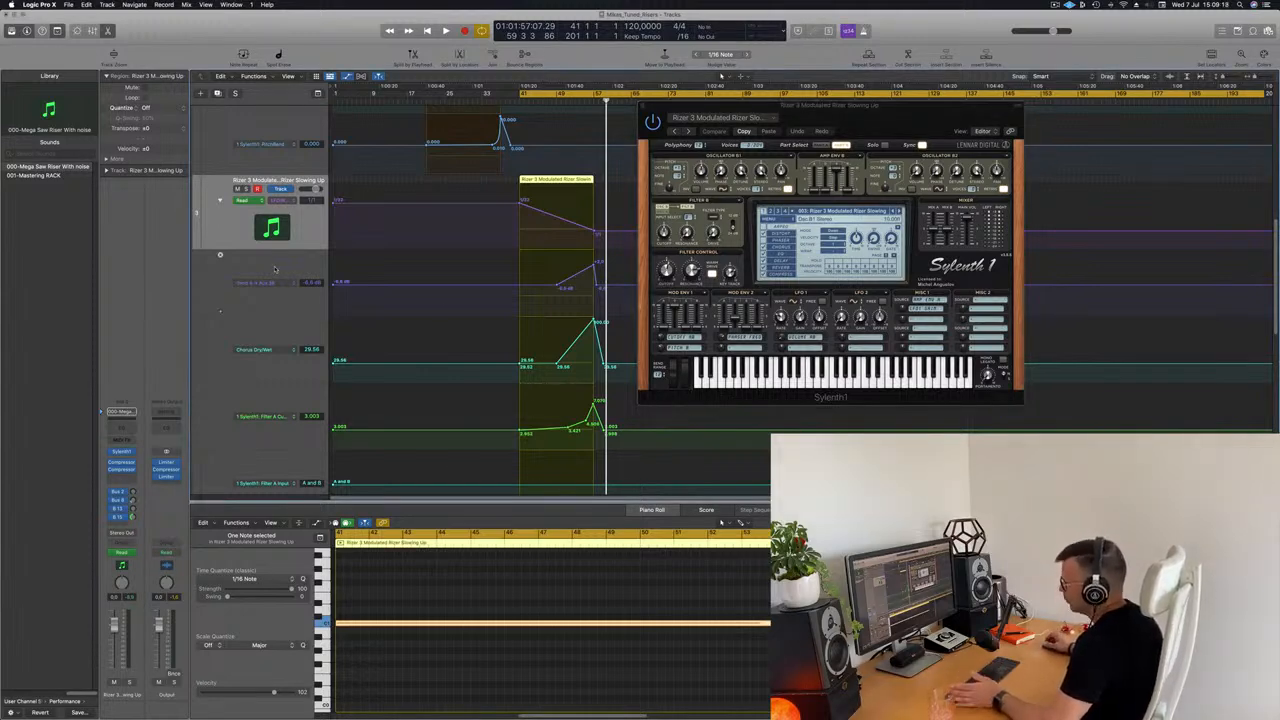
scroll(300, 300, "down", 2)
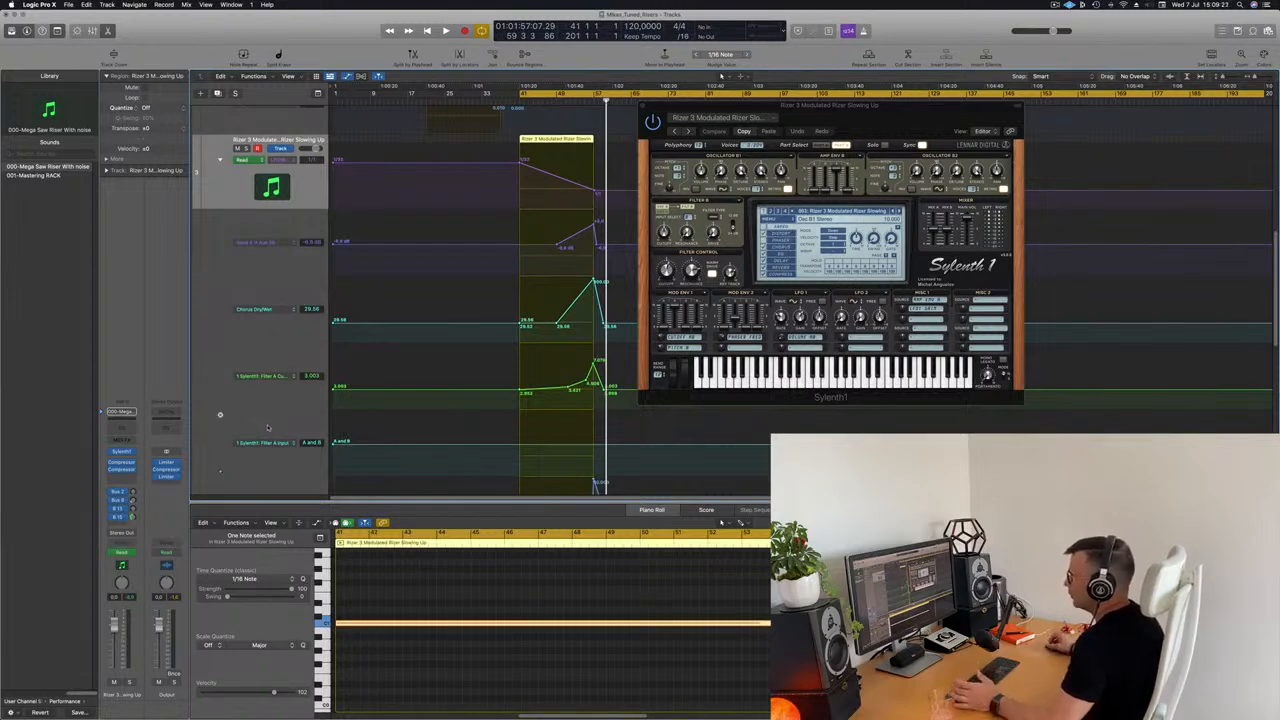
scroll(267, 428, "down", 4)
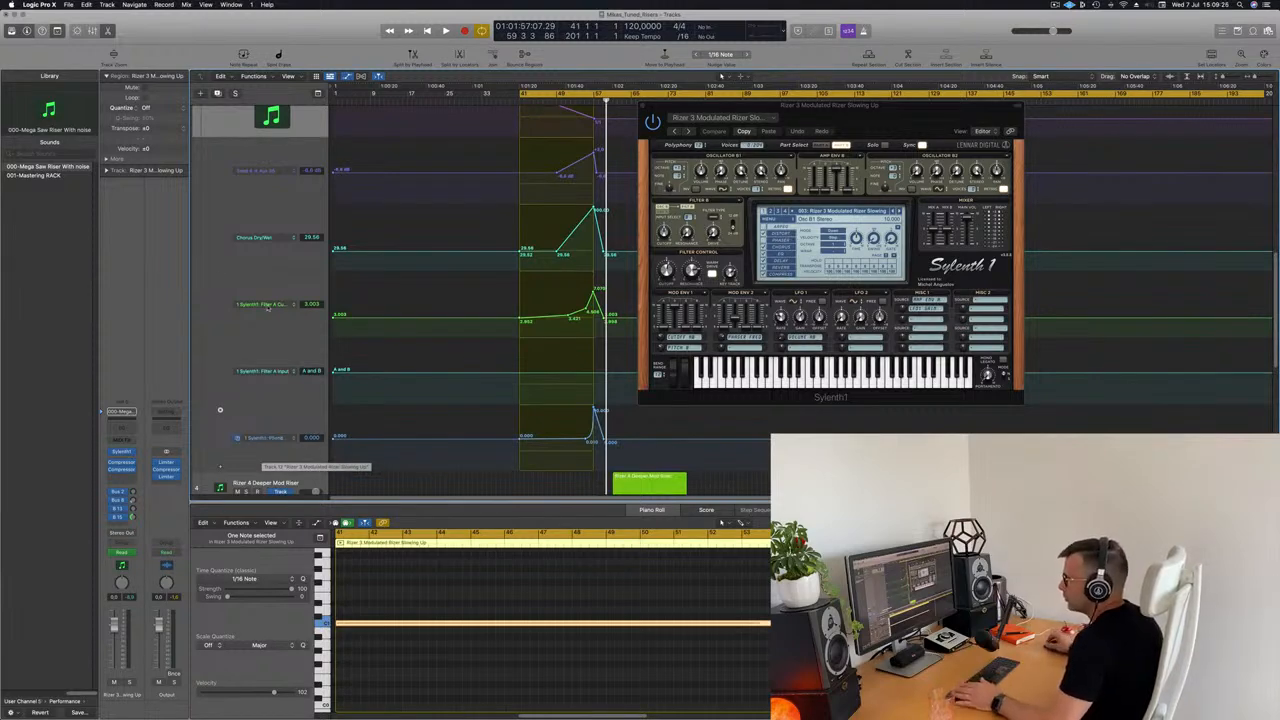
key("space")
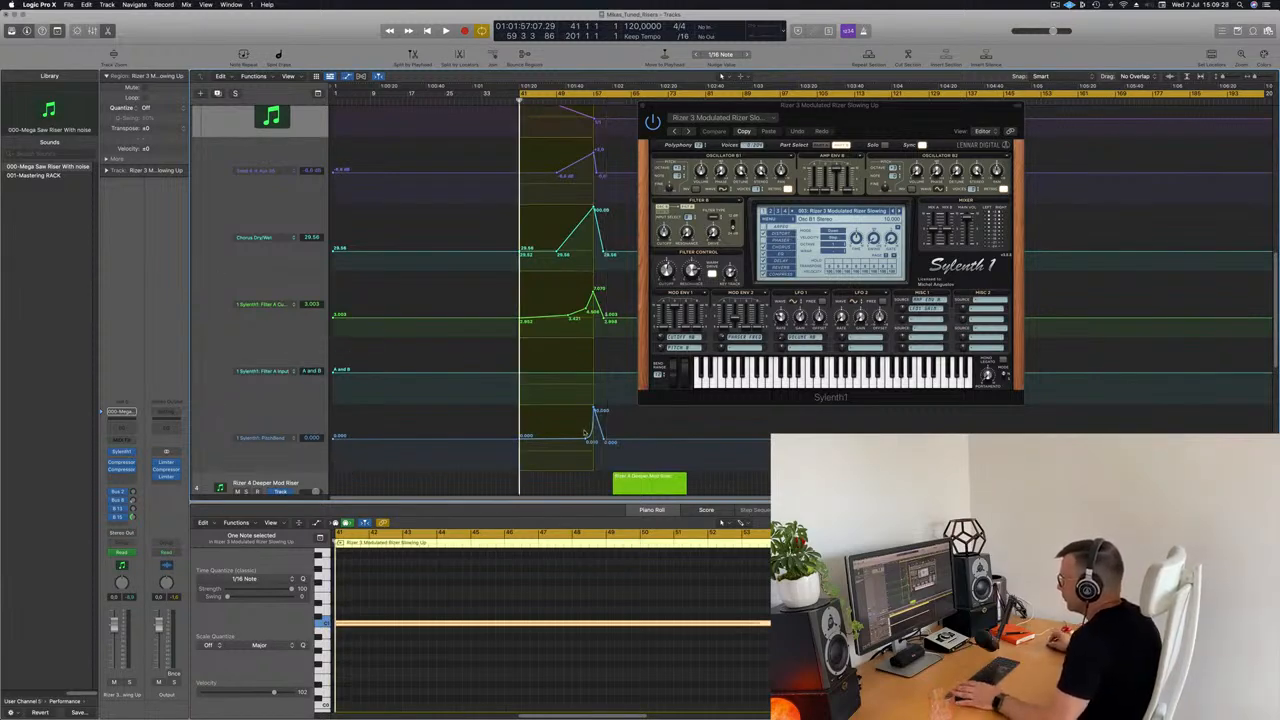
left_click_drag(586, 438, 521, 438)
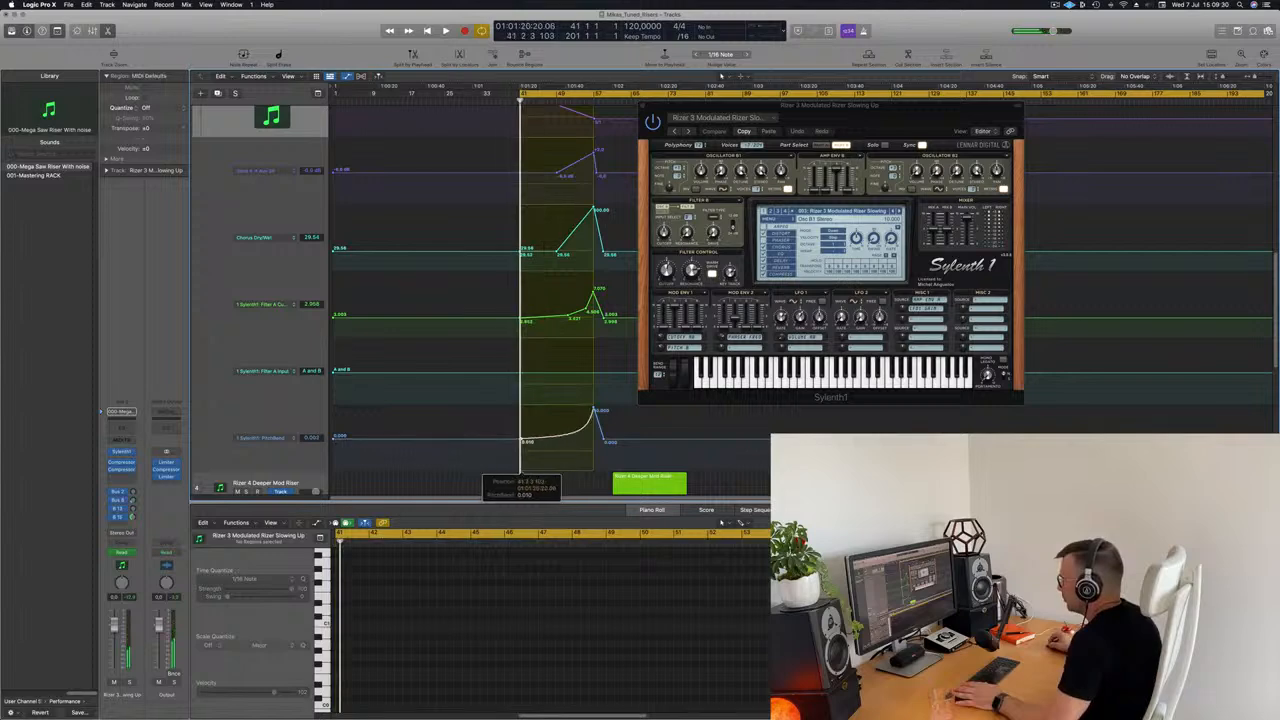
left_click_drag(595, 410, 520, 409)
- Play the Rizer 3 riser and move the final PitchBend point back to the region's end at bar 57
key("space")
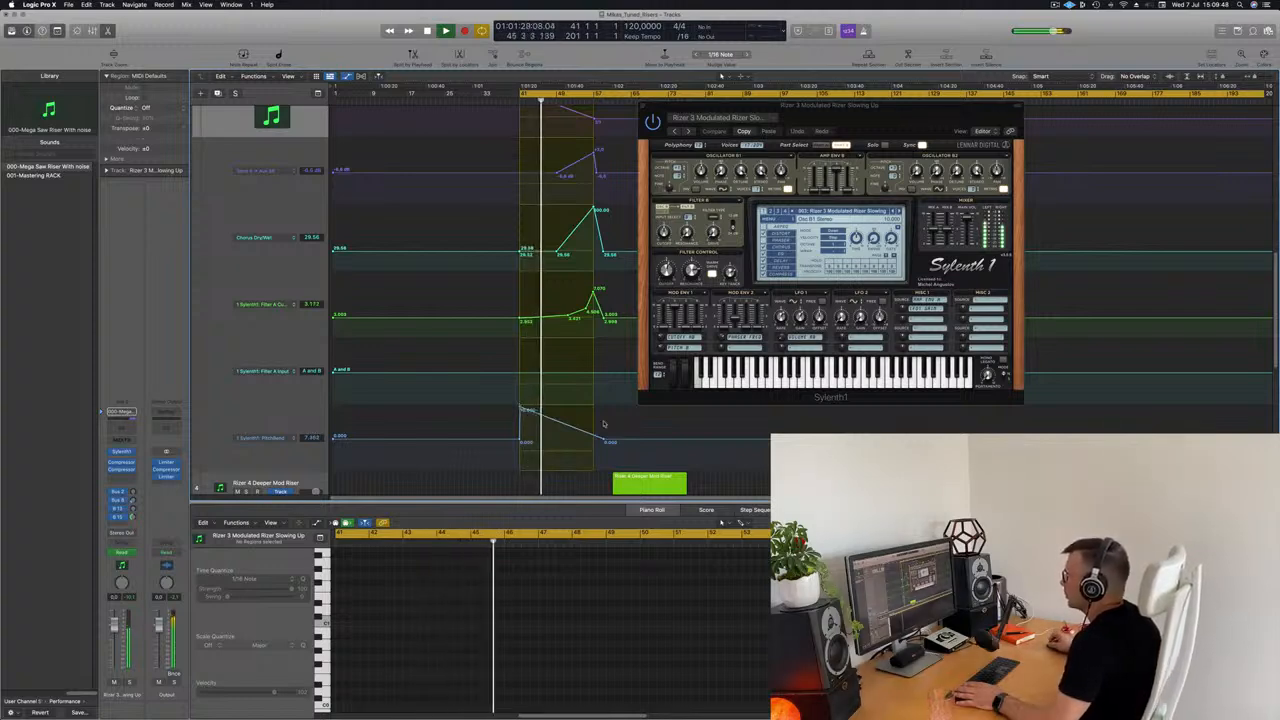
left_click_drag(607, 441, 598, 442)
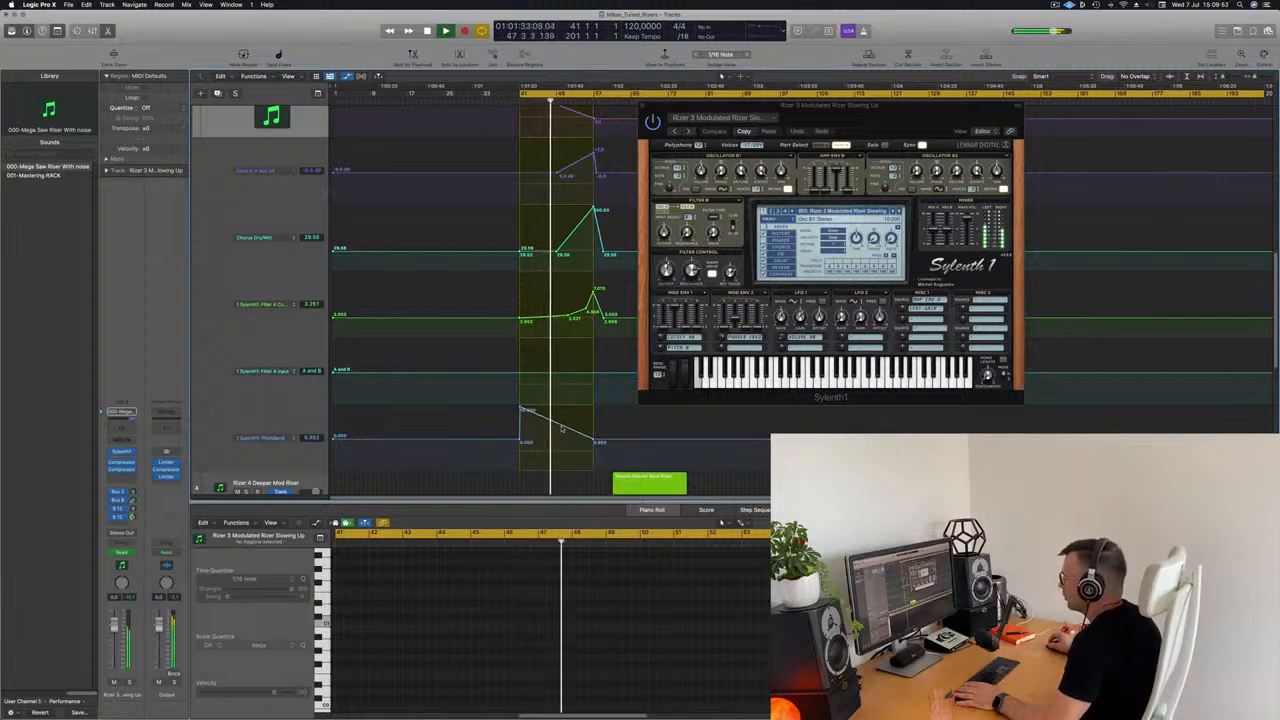
scroll(567, 356, "up", 2)
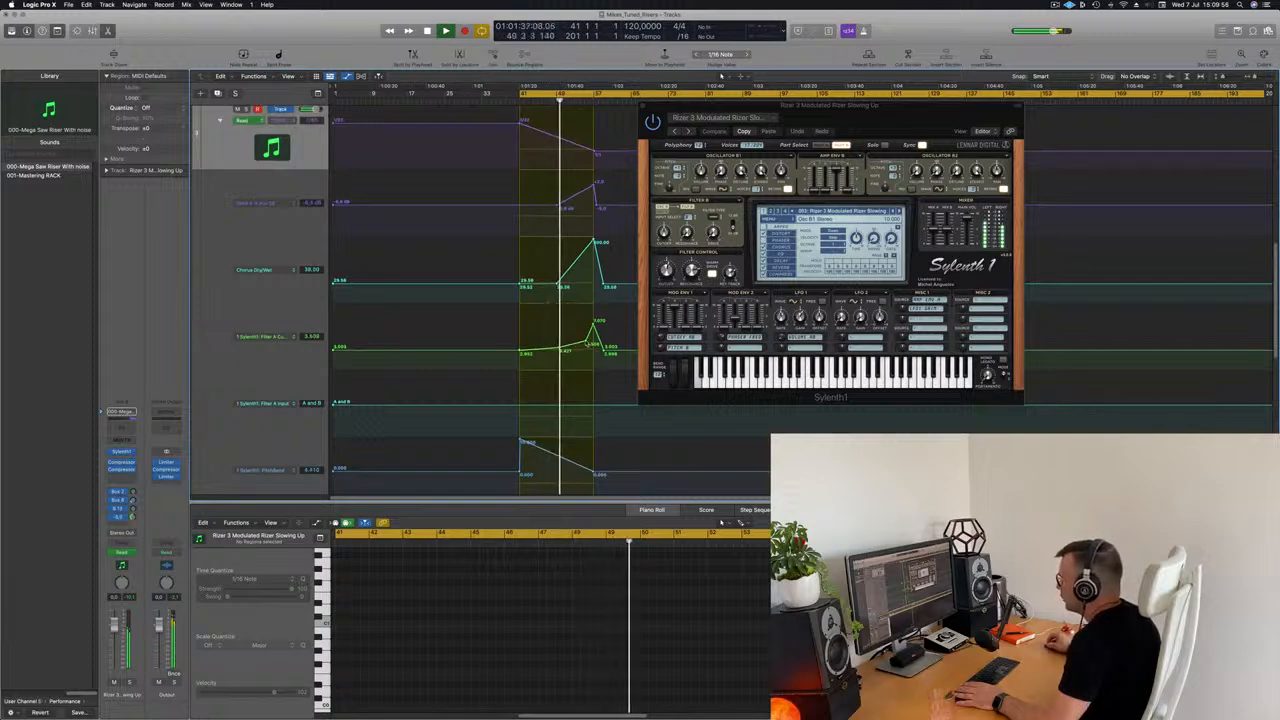
- Straighten Rizer 3's filter cutoff ramp towards its peak and raise the rate automation's final point at the region's end, bar 57
left_click_drag(561, 350, 565, 350)
scroll(590, 200, "up", 2)
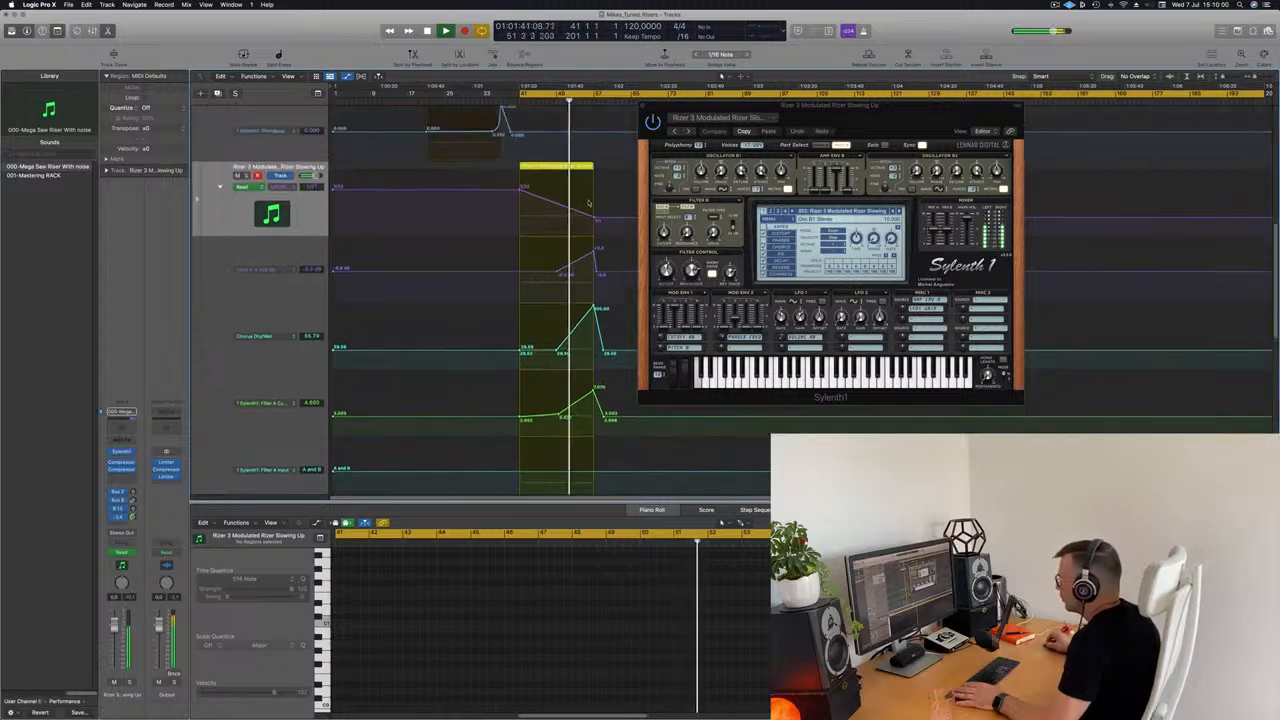
left_click_drag(585, 213, 594, 172)
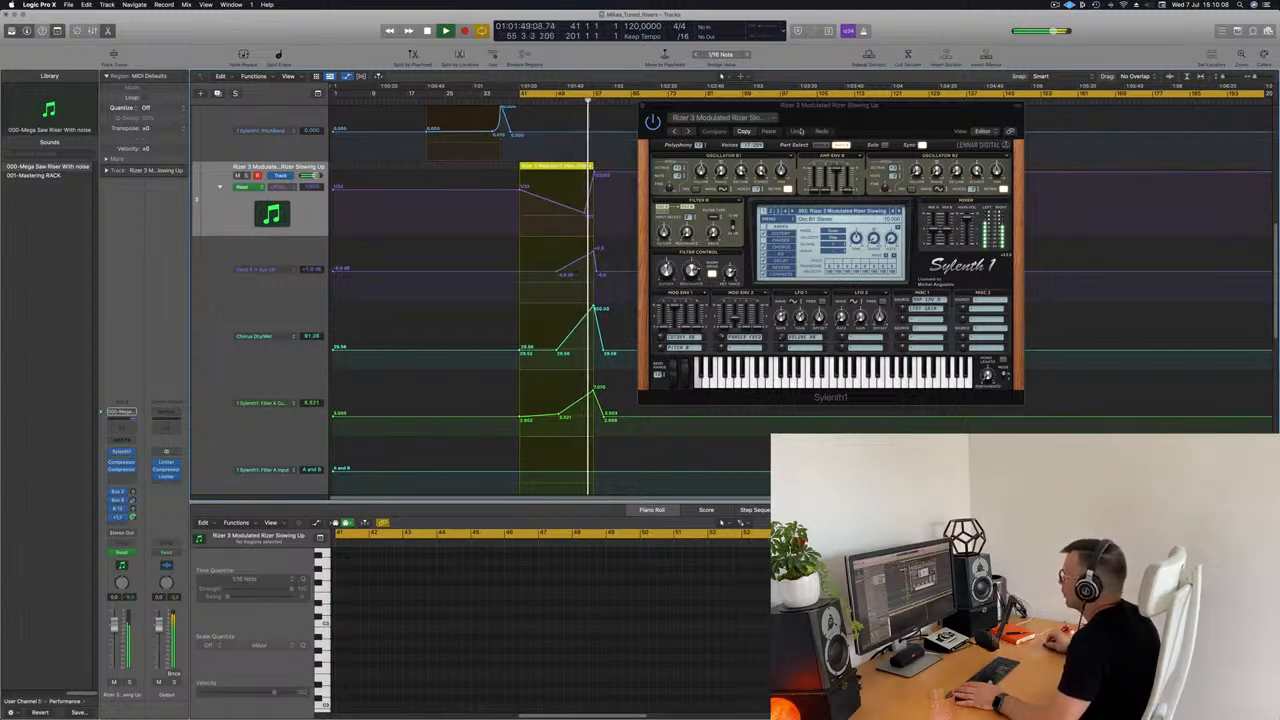
- Move the Sylenth1 window clear of the Rizer 3 automation, play the riser through and close the instrument window
left_click_drag(918, 111, 1159, 141)
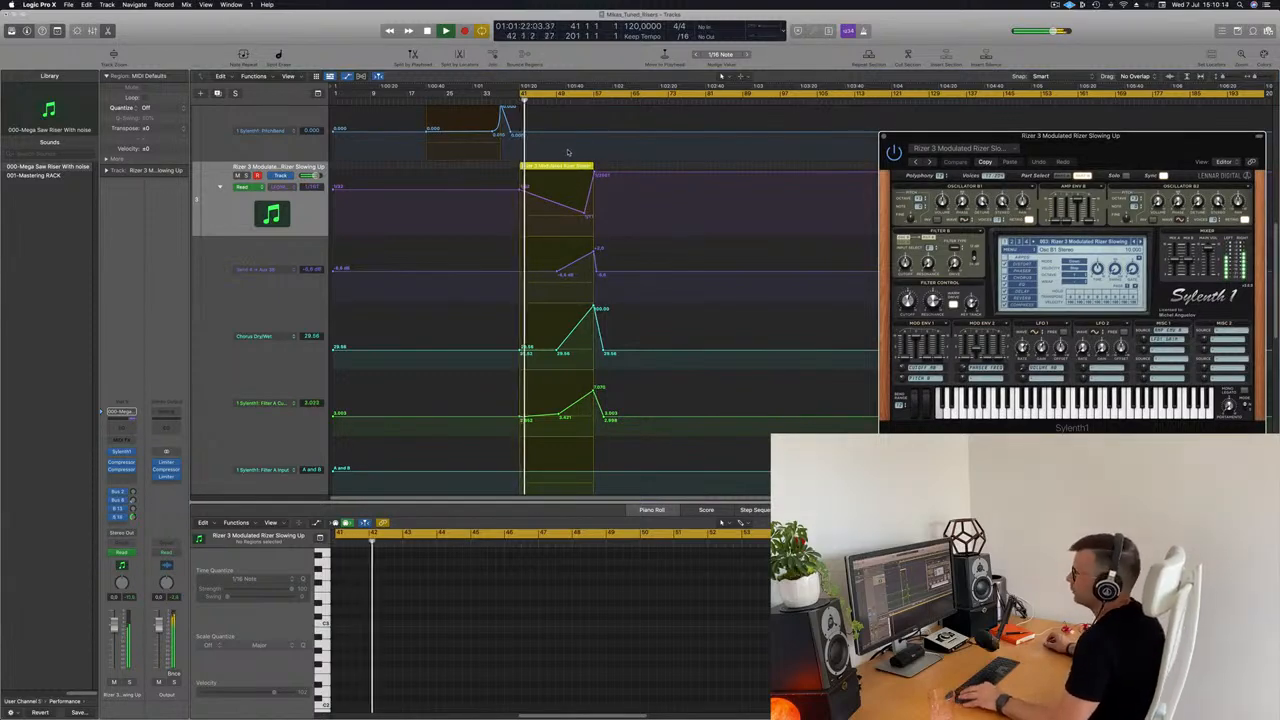
left_click(318, 207)
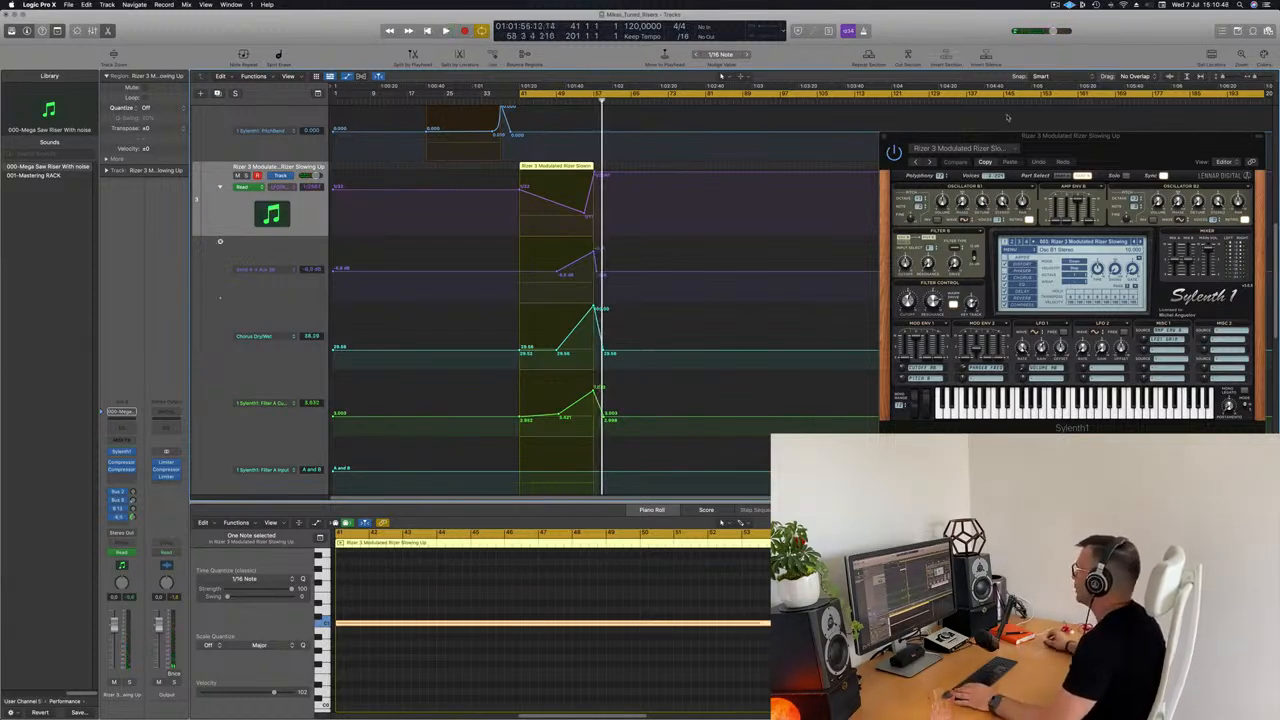
left_click_drag(939, 135, 808, 128)
left_click(755, 131)
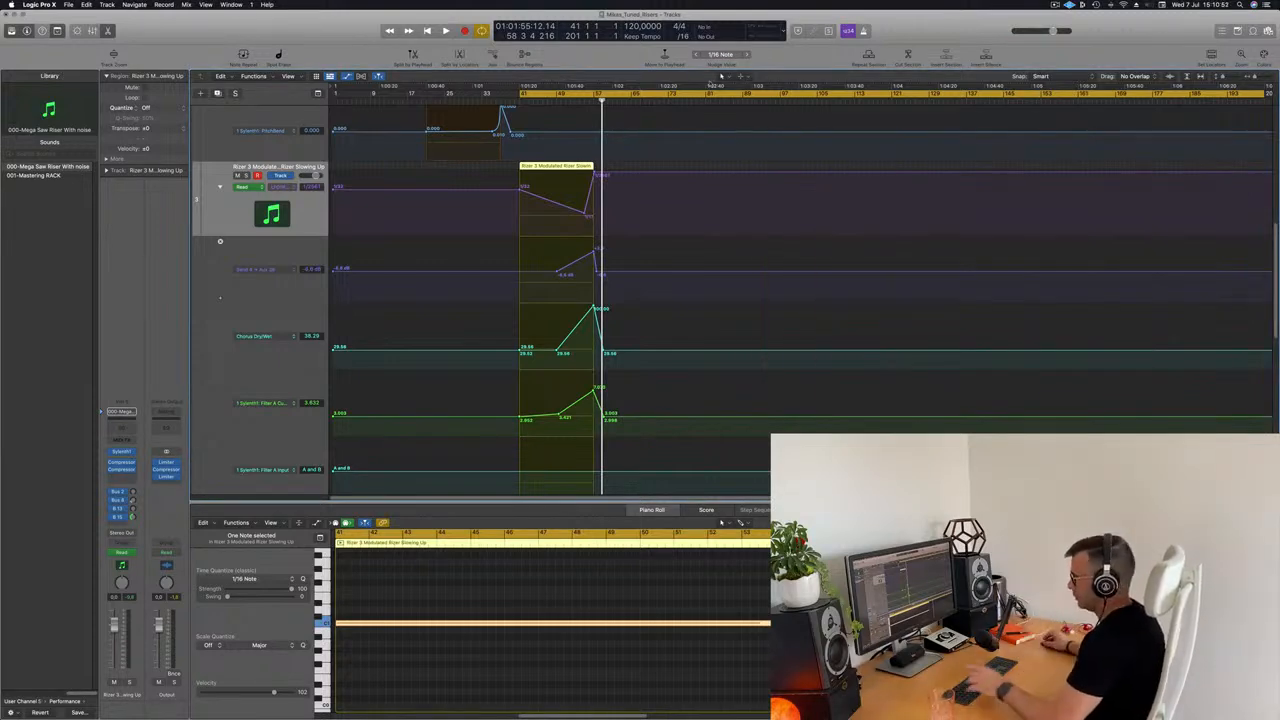
- Collapse the Rizer 3 automation lanes, start the cycle at bar 61 and show the Rizer 4 Deeper Mod Rizer track's automation lanes
scroll(632, 319, "up", 4)
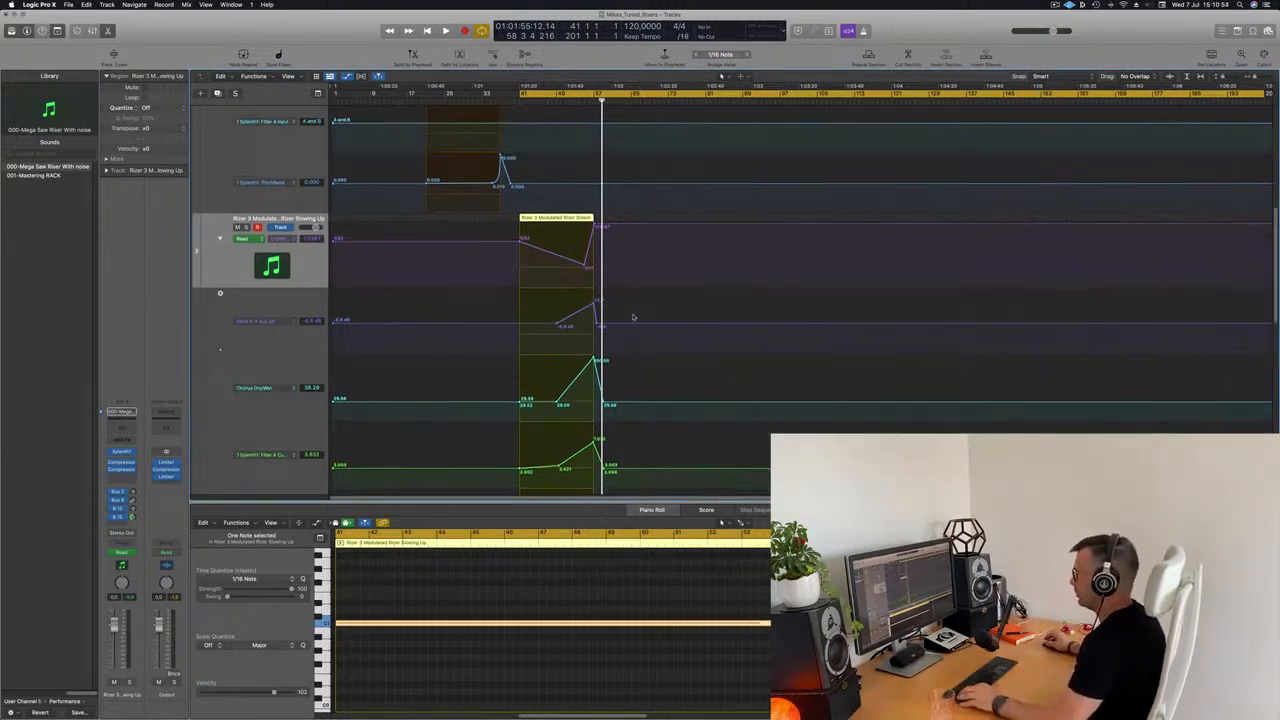
left_click(220, 274)
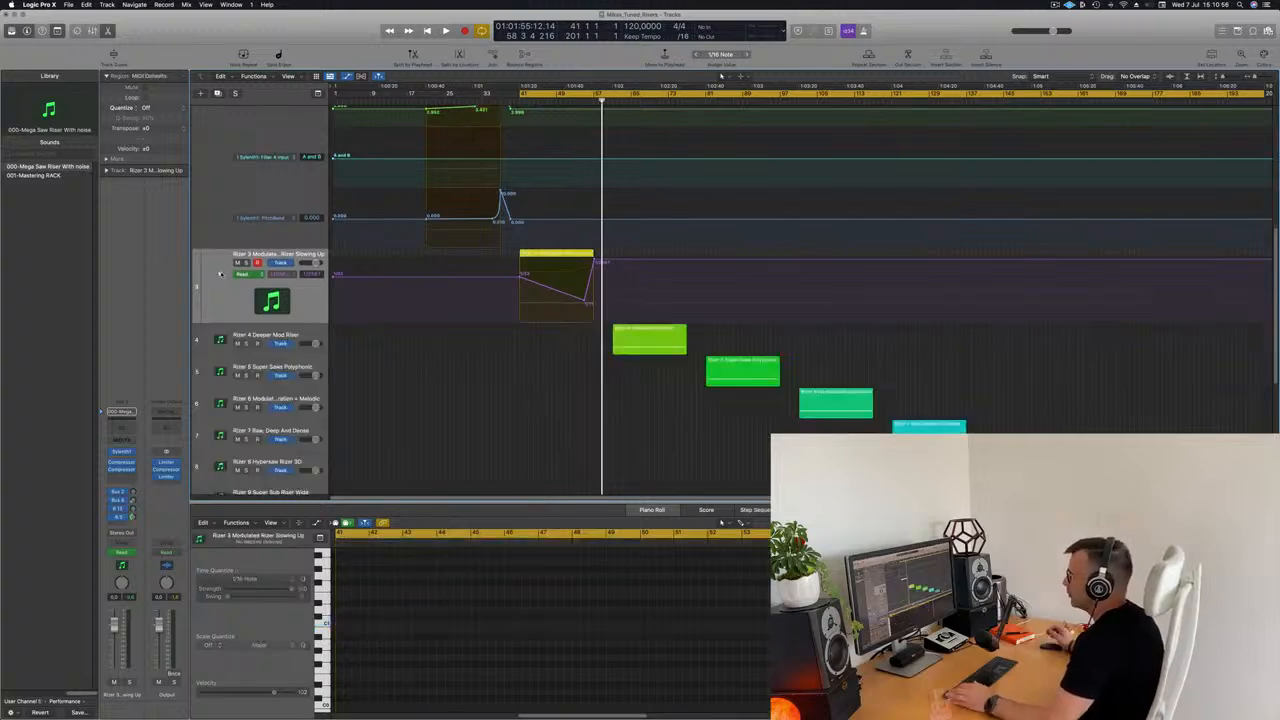
left_click_drag(520, 95, 613, 98)
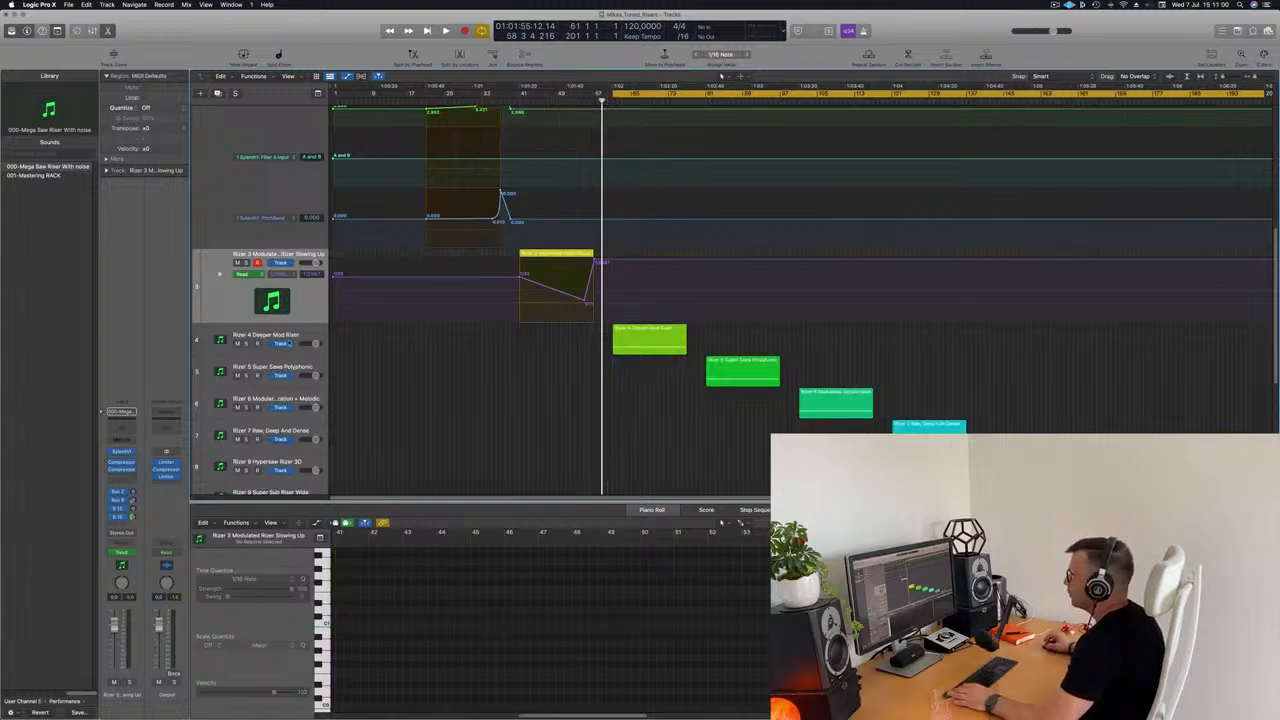
left_click(308, 334)
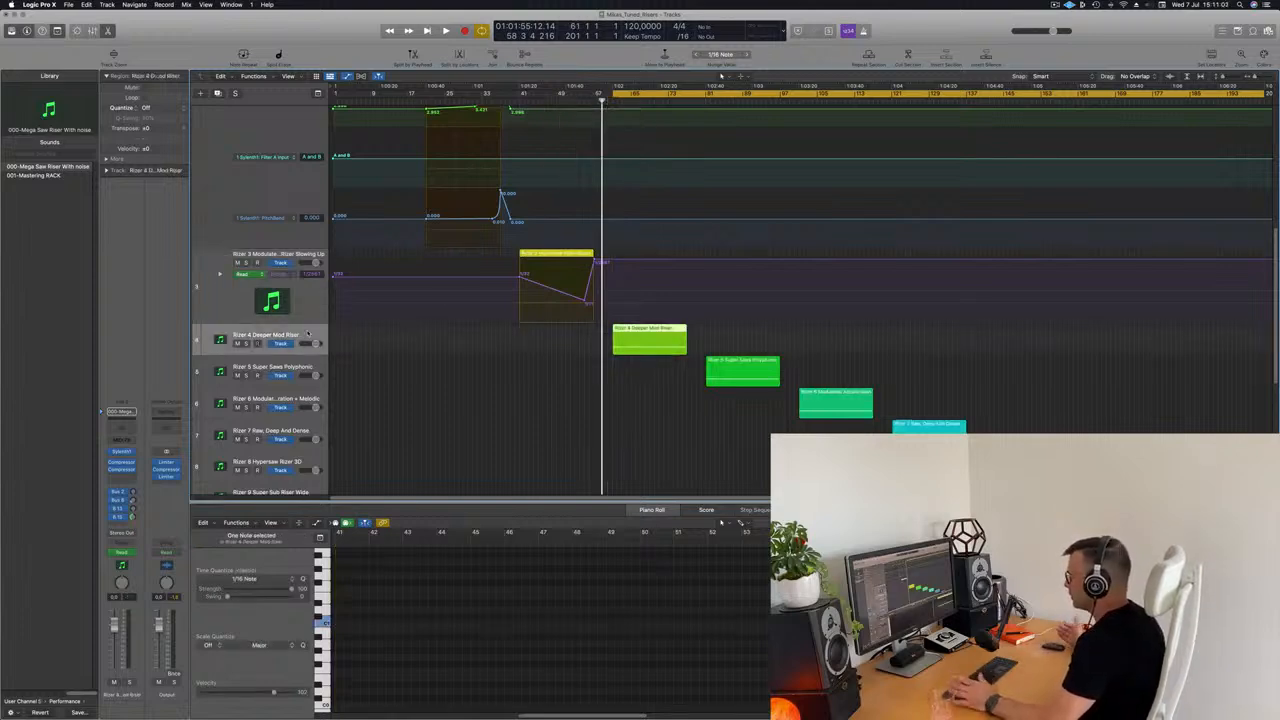
left_click_drag(273, 377, 273, 403)
left_click(220, 362)
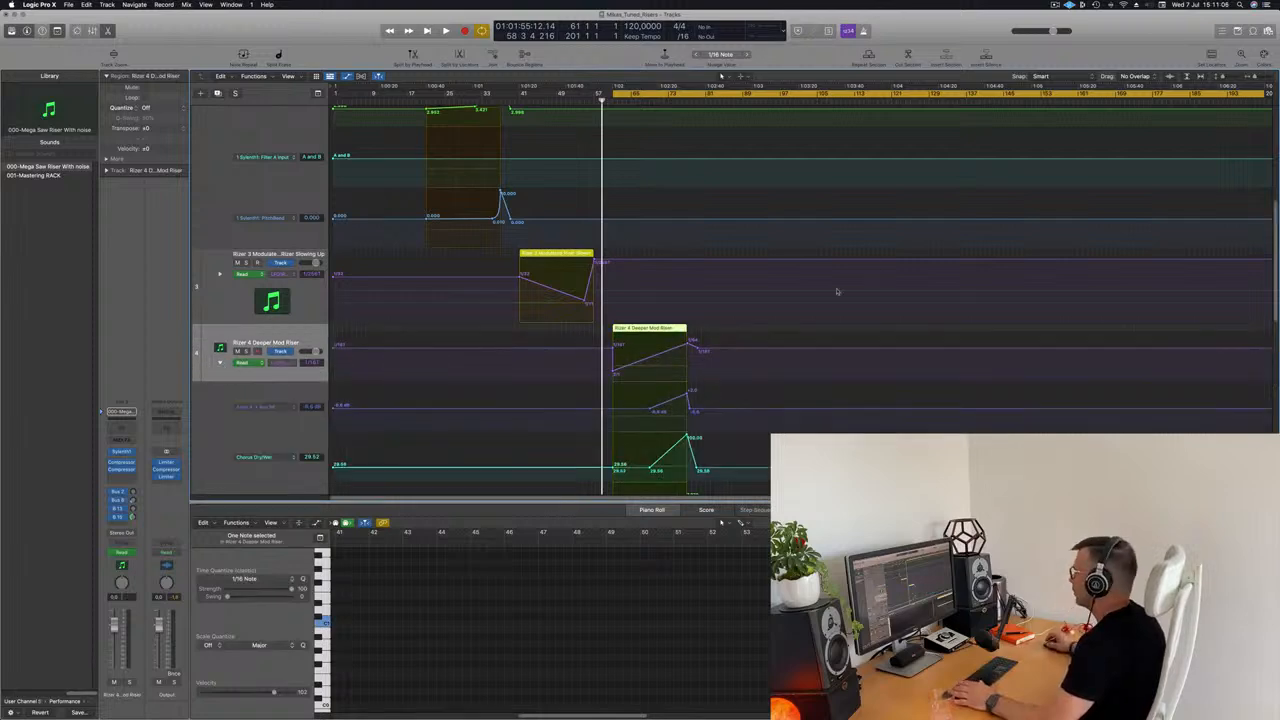
- Play the Rizer 4 riser from bar 61 while examining its rate, send, chorus, filter and PitchBend automation
key("space")
scroll(790, 328, "down", 4)
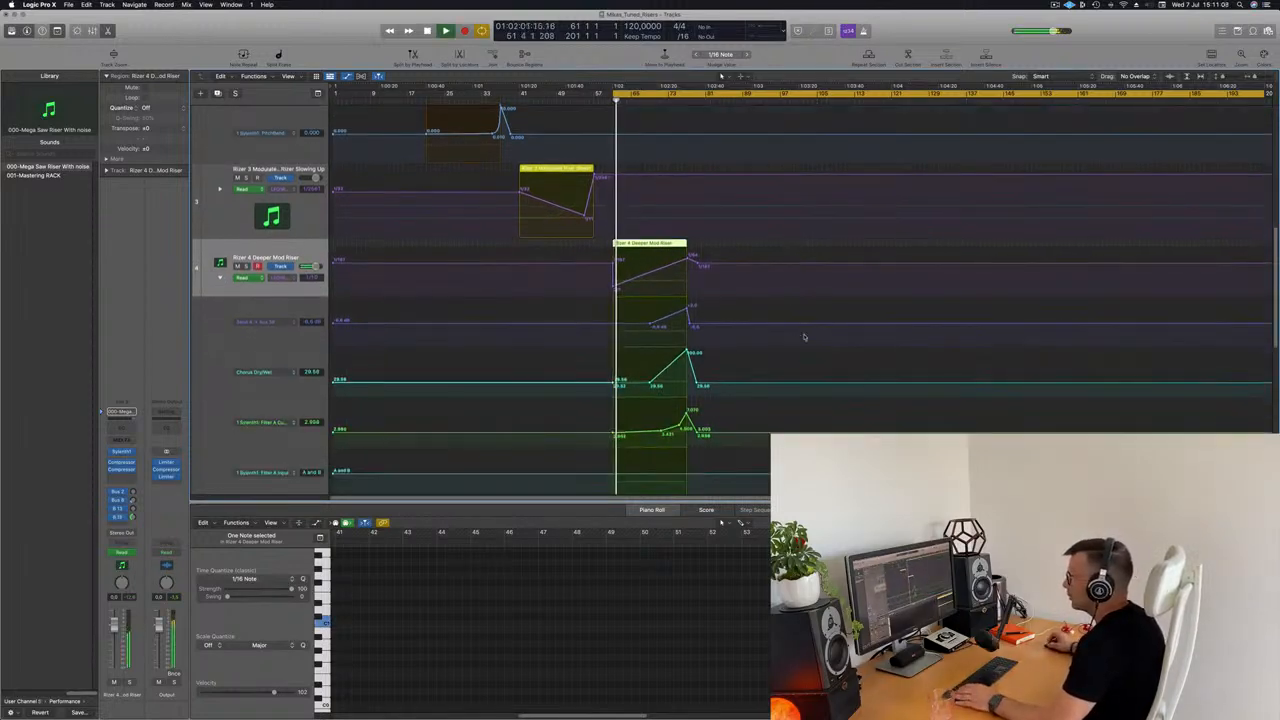
scroll(805, 330, "down", 2)
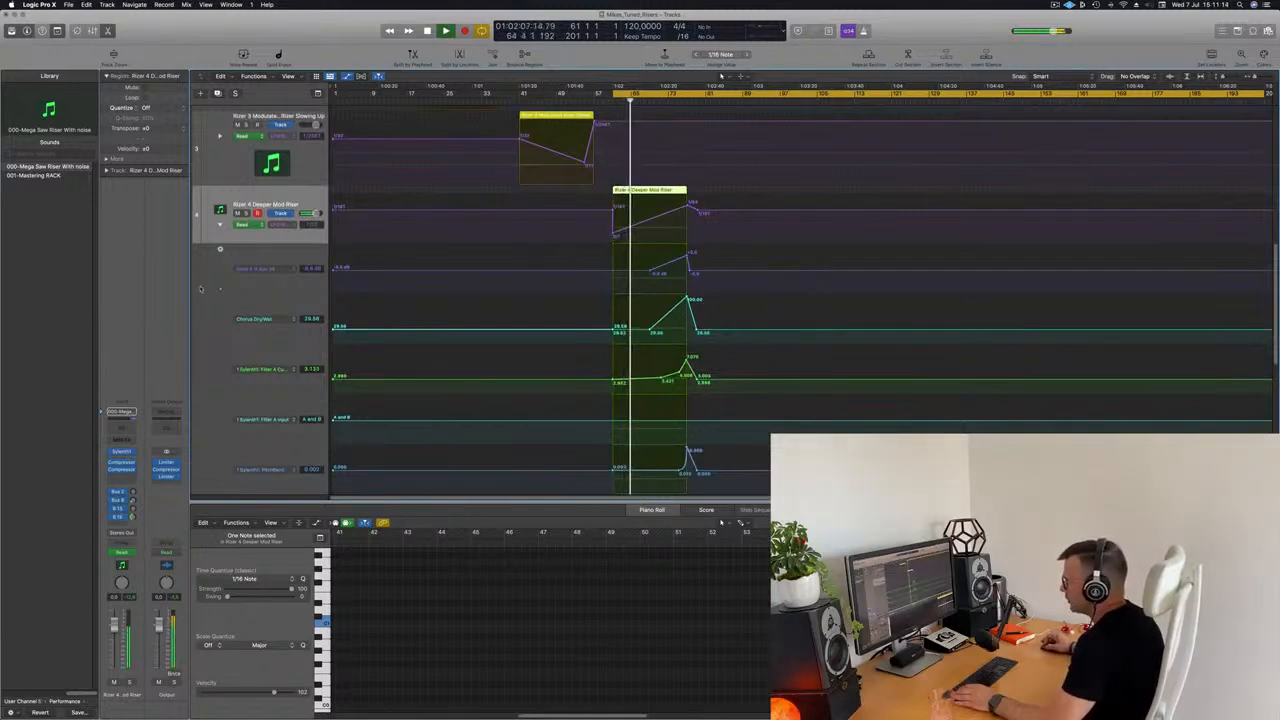
scroll(243, 396, "down", 1)
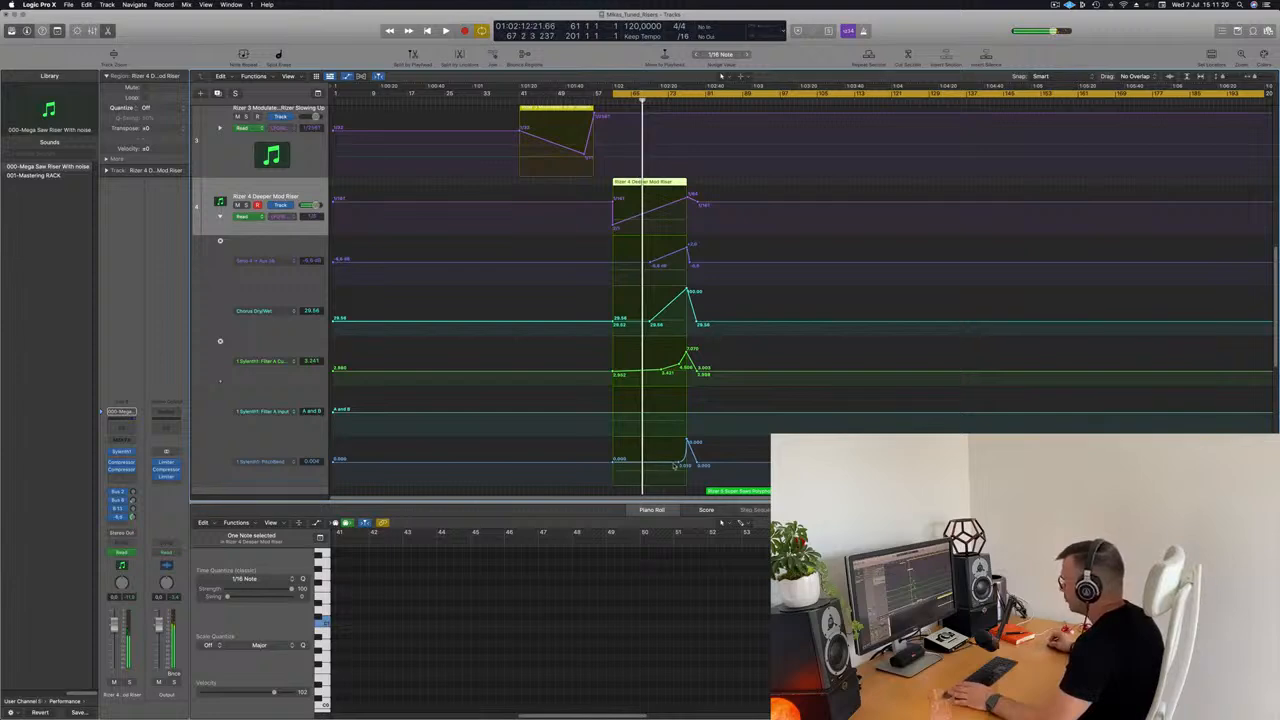
- Raise Rizer 4's PitchBend automation to 10.000 at bar 61 and move its low curve point back to about bar 69
left_click_drag(613, 463, 613, 440)
key("space")
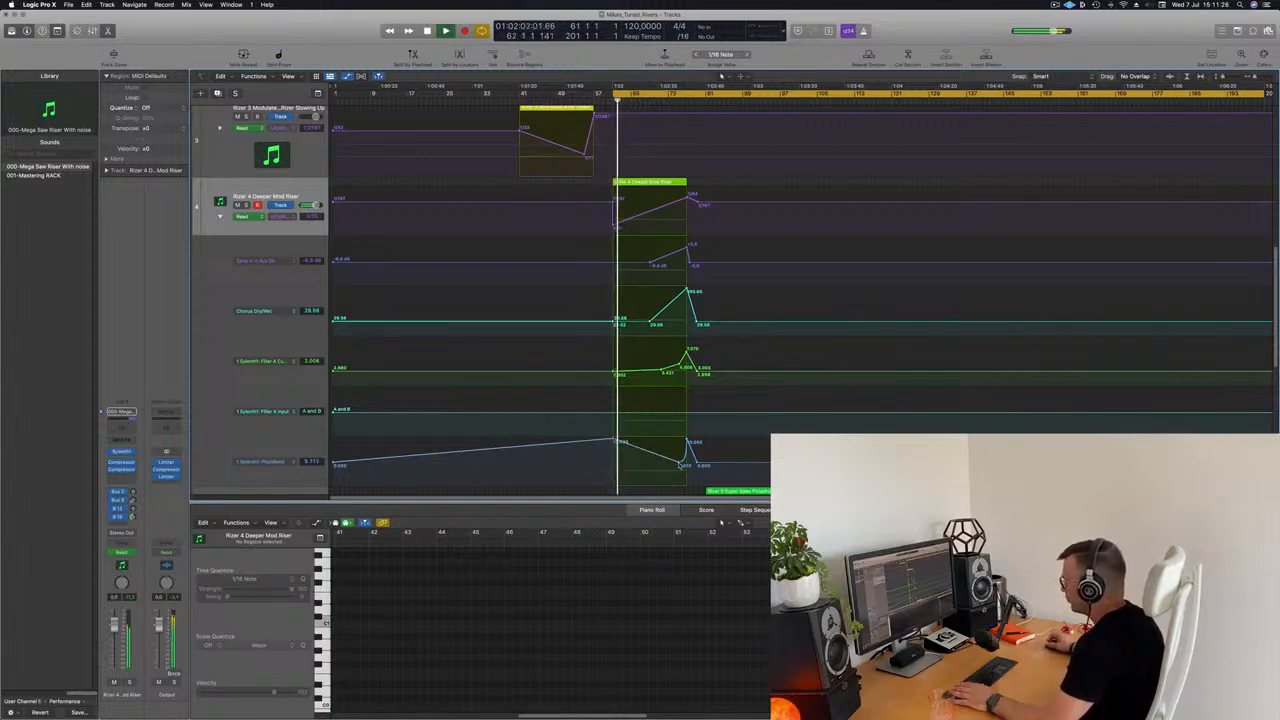
left_click_drag(681, 464, 676, 463)
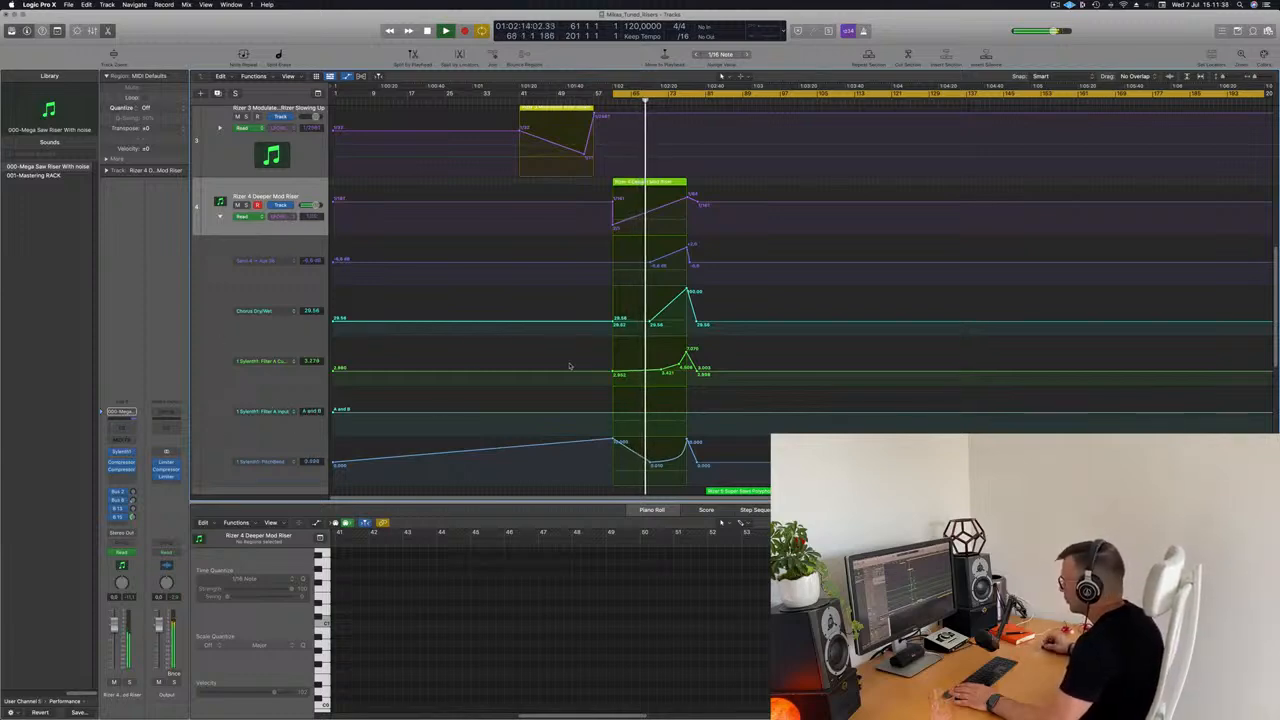
- Smooth Rizer 4's filter cutoff ramp from about bar 69 and raise the send automation's peak at the region's end
left_click_drag(662, 372, 654, 372)
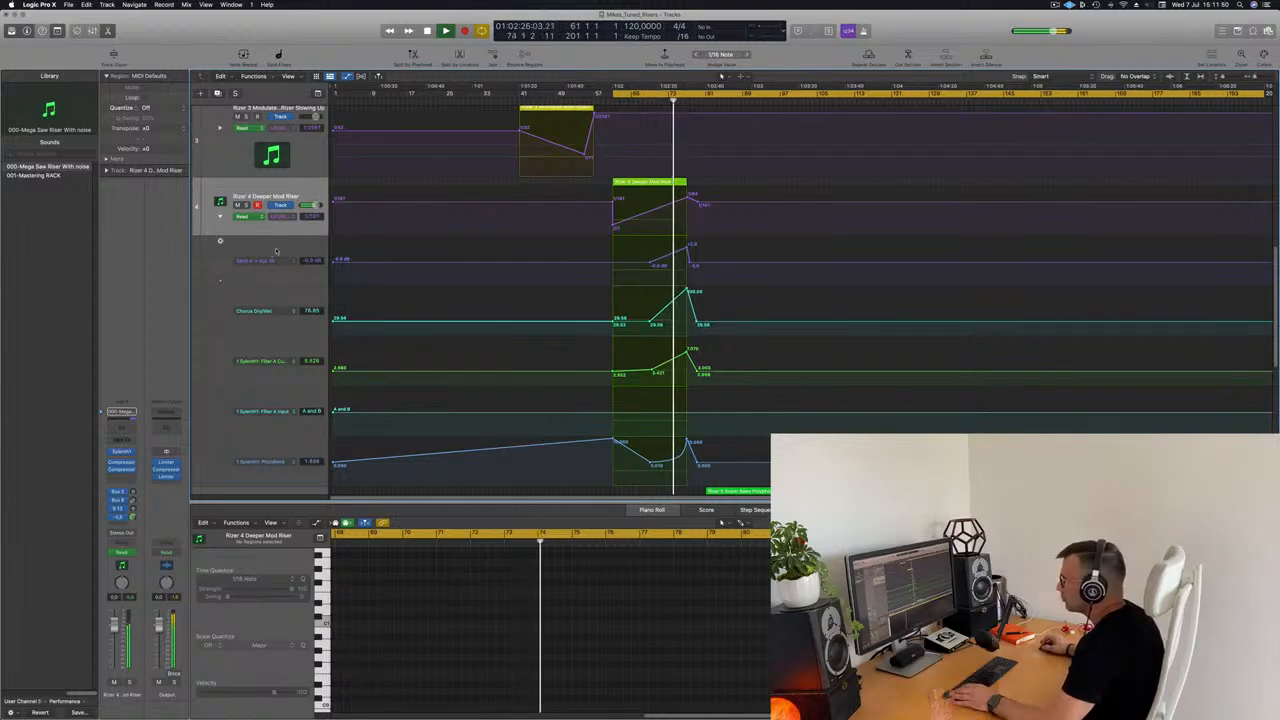
left_click(688, 245)
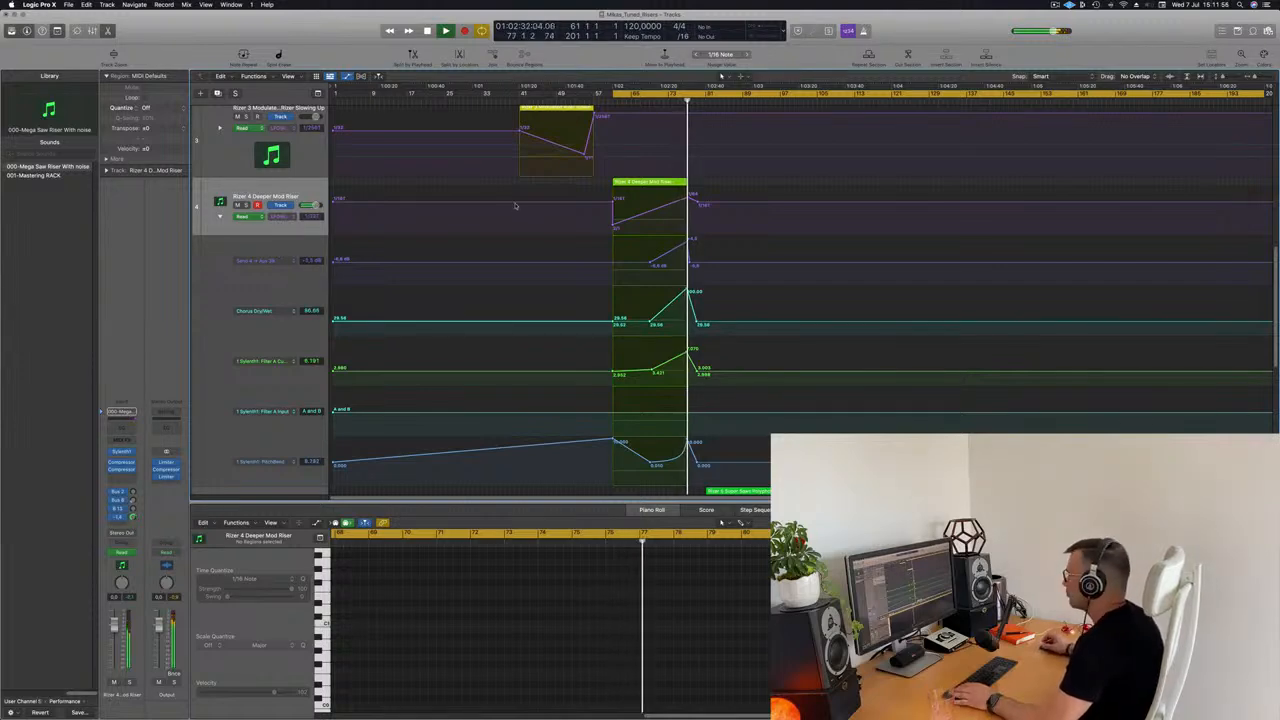
key("space")
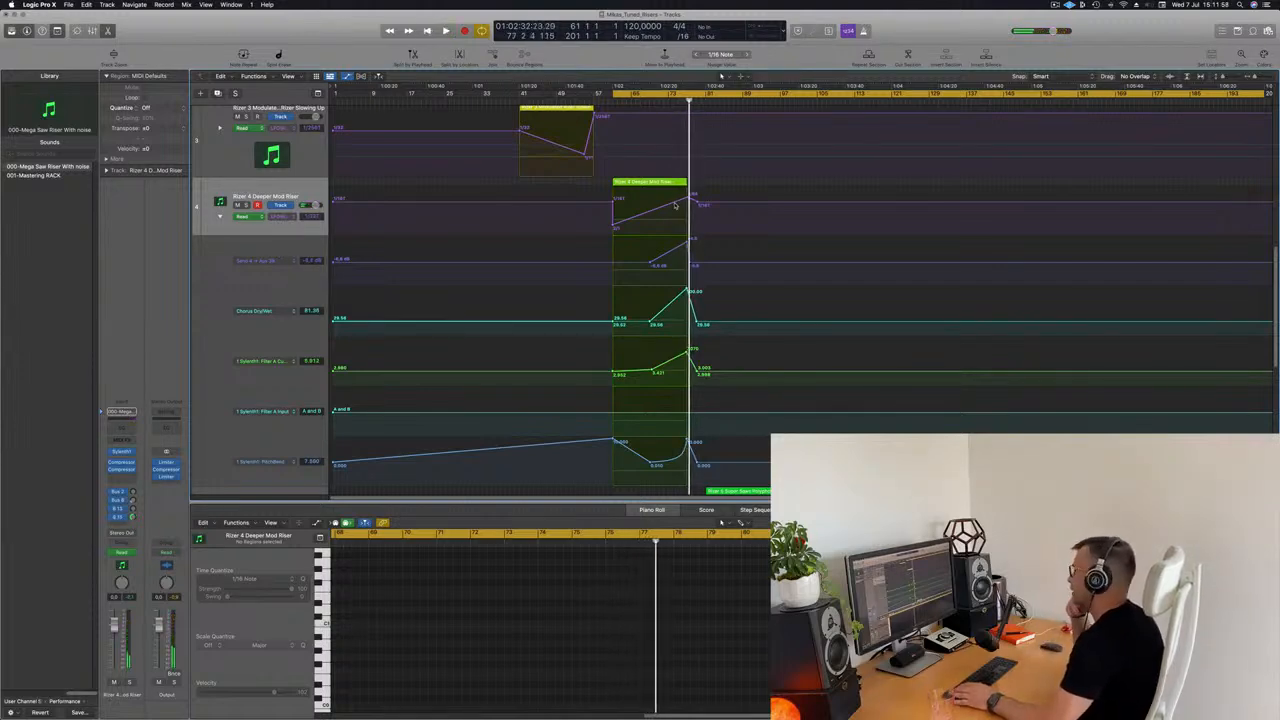
- Play Rizer 4 and examine the Space Designer reverb on the Aux 38 channel fed by its automated send, closing its window when done
key("space")
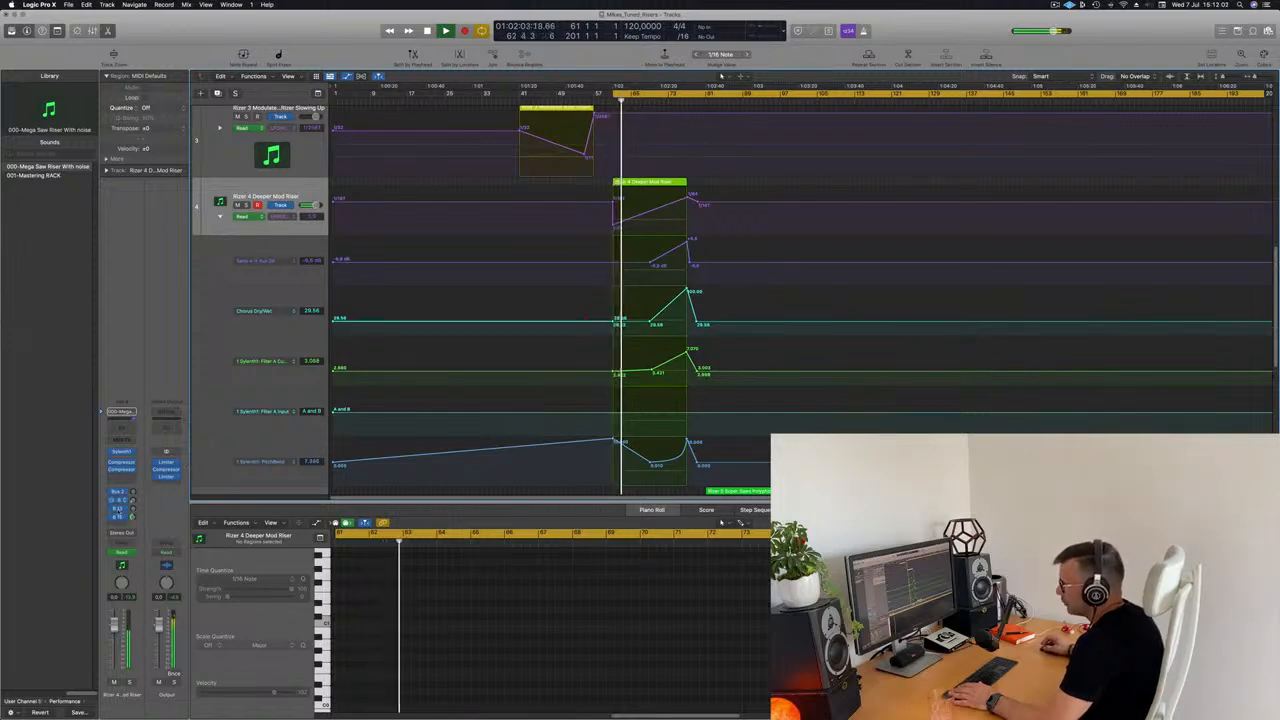
left_click(119, 517)
left_click(166, 470)
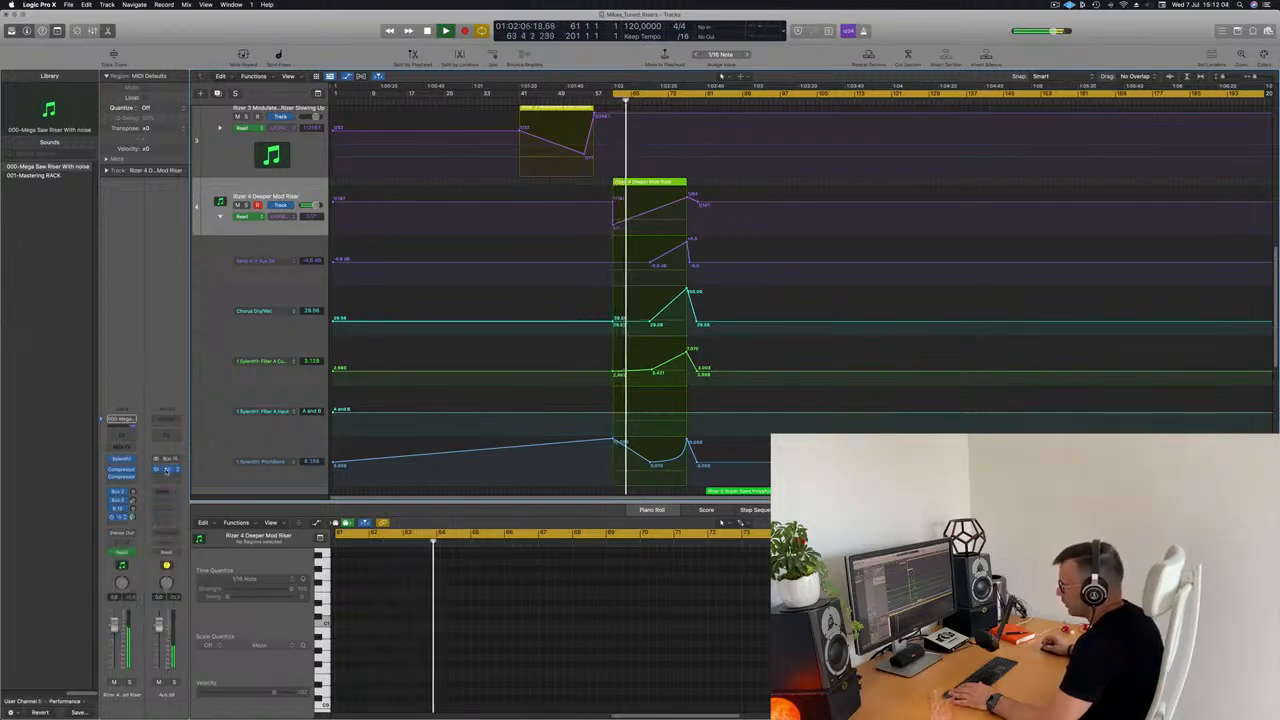
left_click(166, 470)
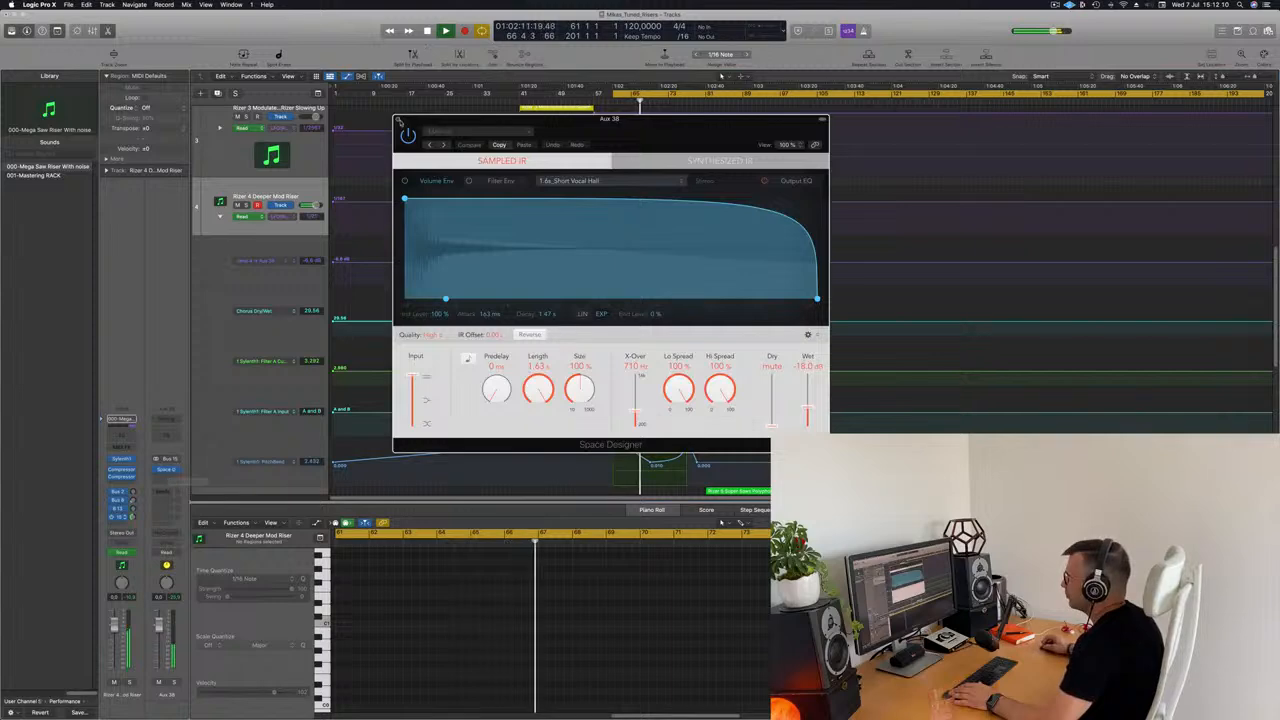
left_click(398, 119)
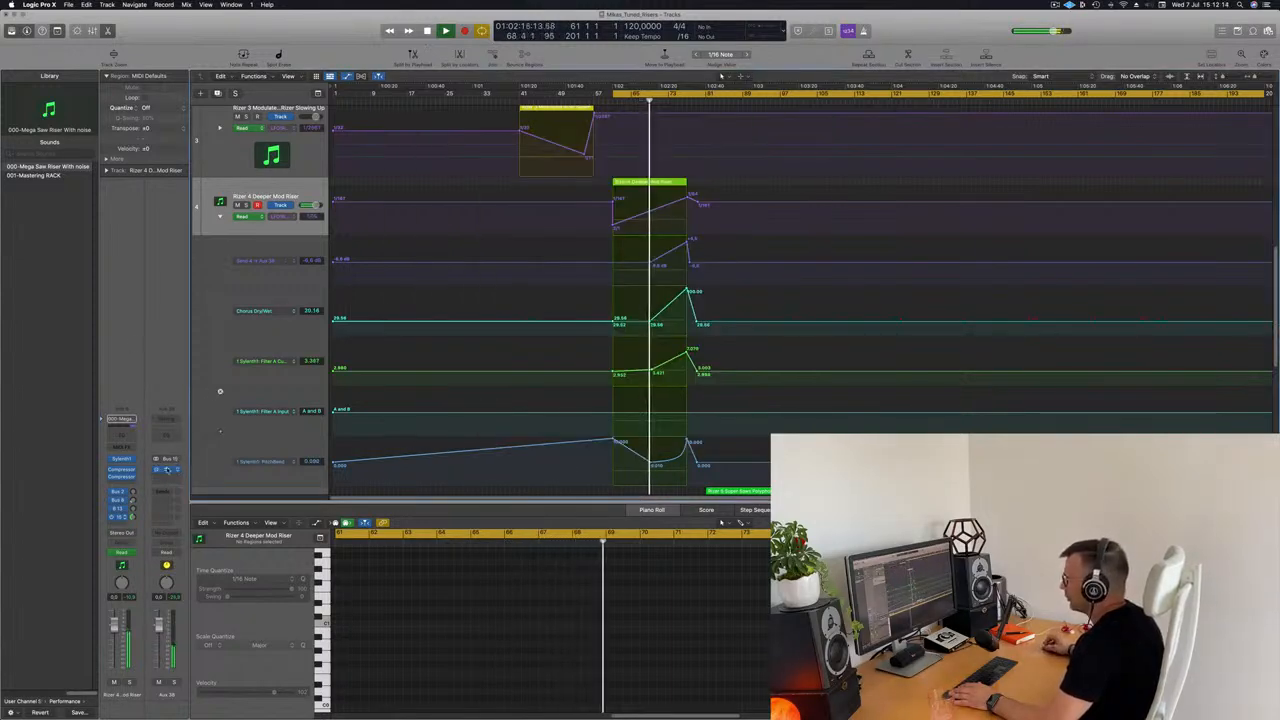
left_click(167, 470)
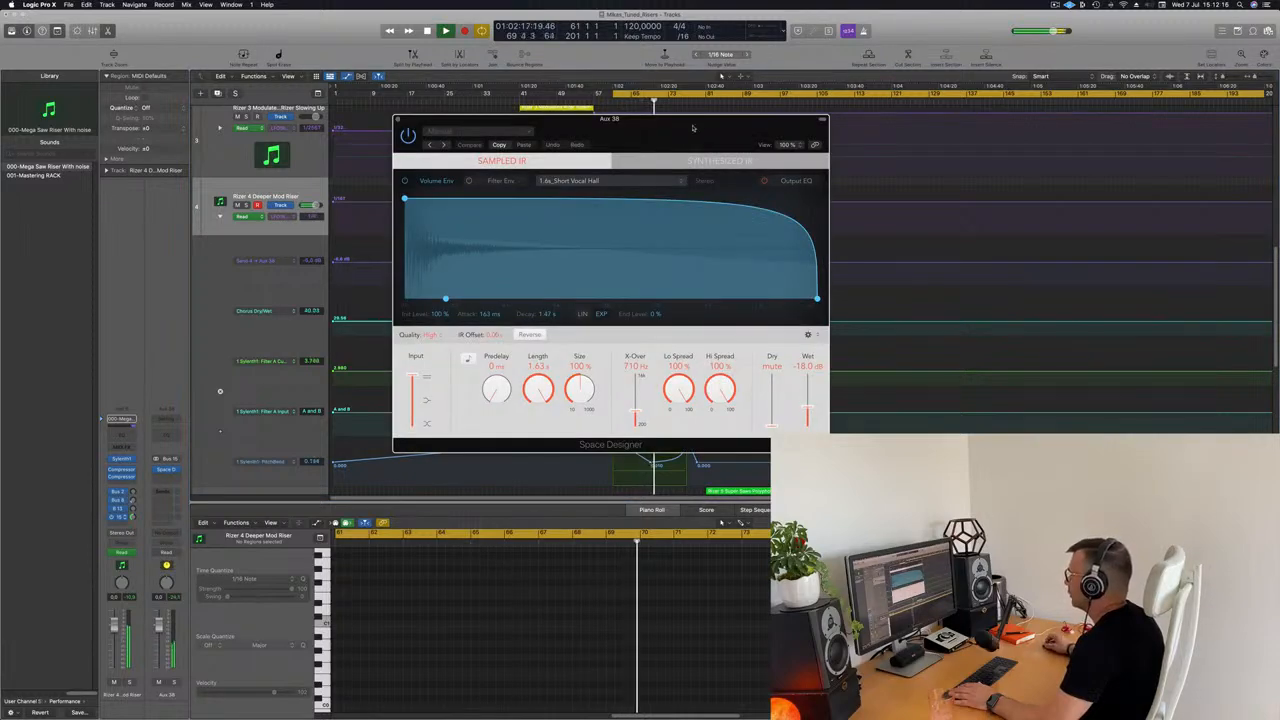
left_click_drag(697, 127, 662, 131)
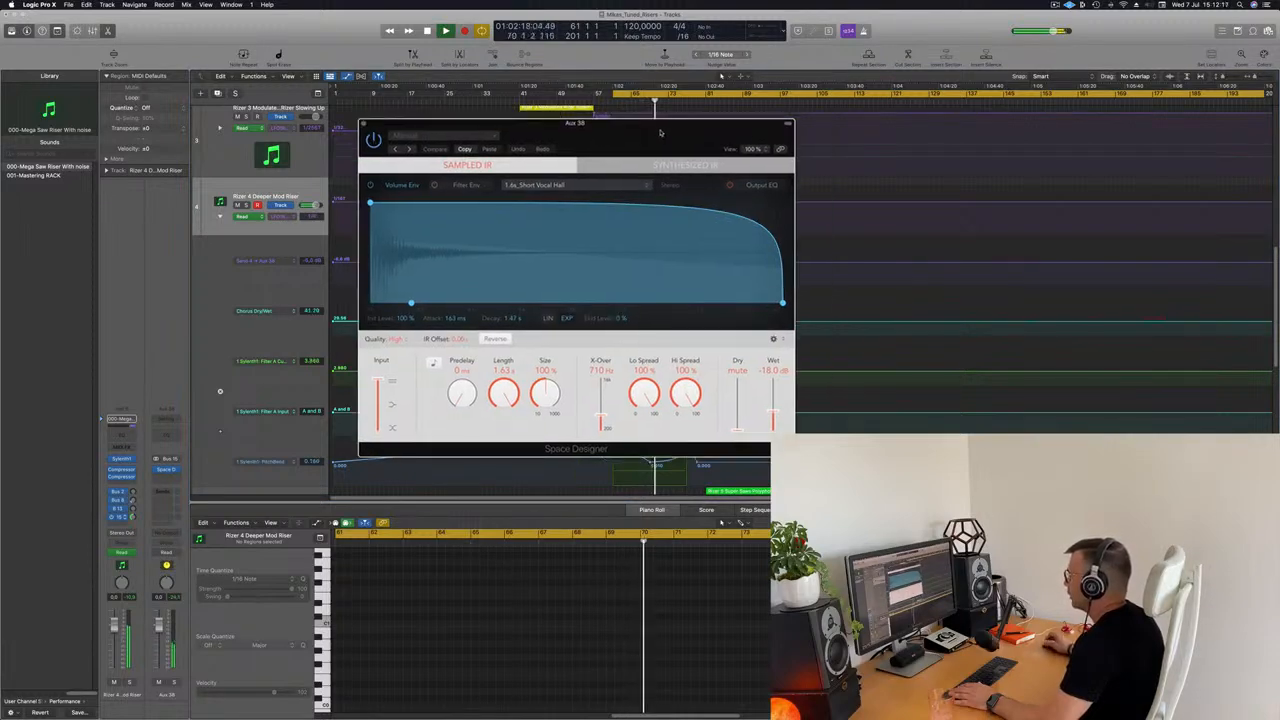
left_click(363, 123)
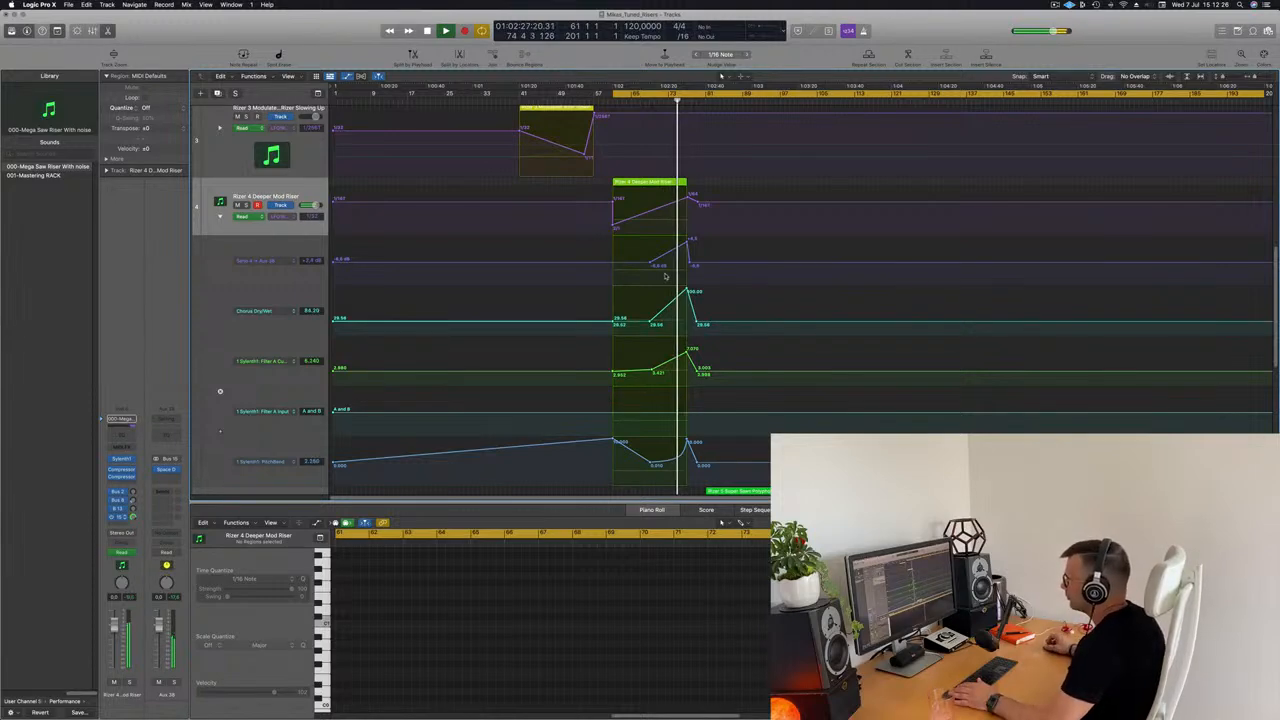
- Reshape Rizer 4's filter cutoff automation to start at 10.000 at bar 61, dip around bar 65 and peak around bar 68
scroll(620, 251, "down", 3)
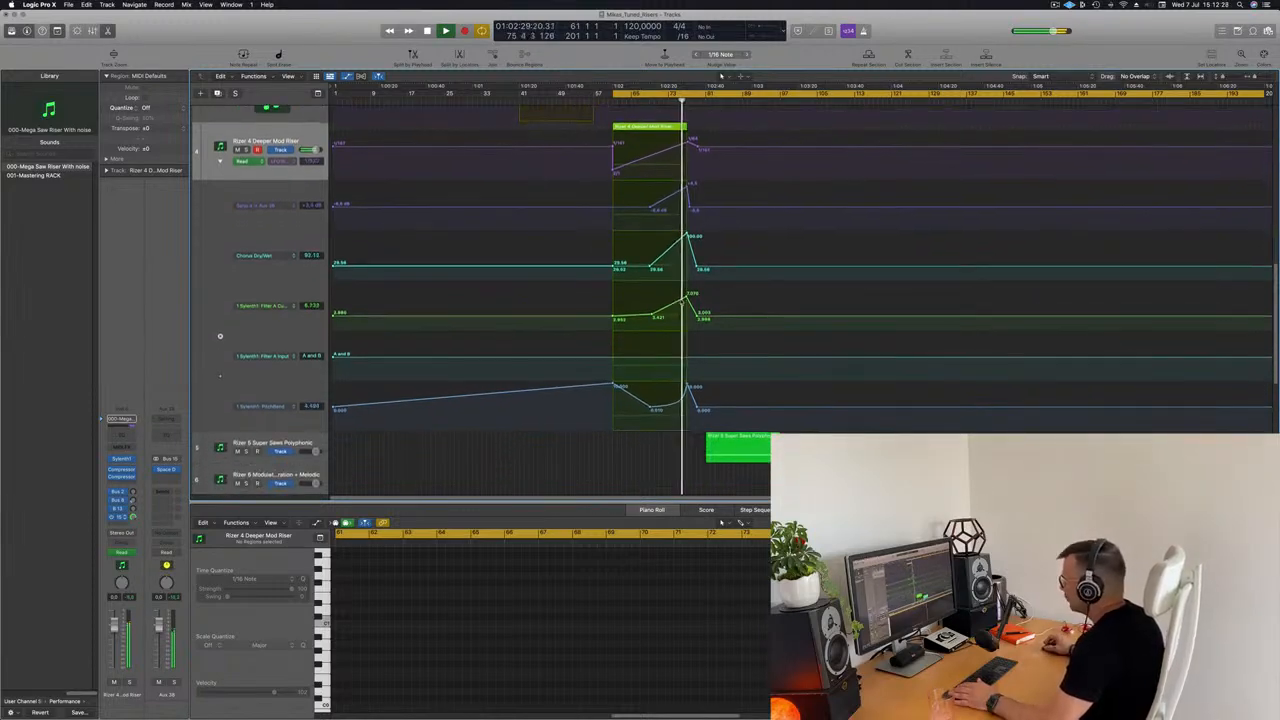
key("space")
left_click_drag(614, 319, 652, 314)
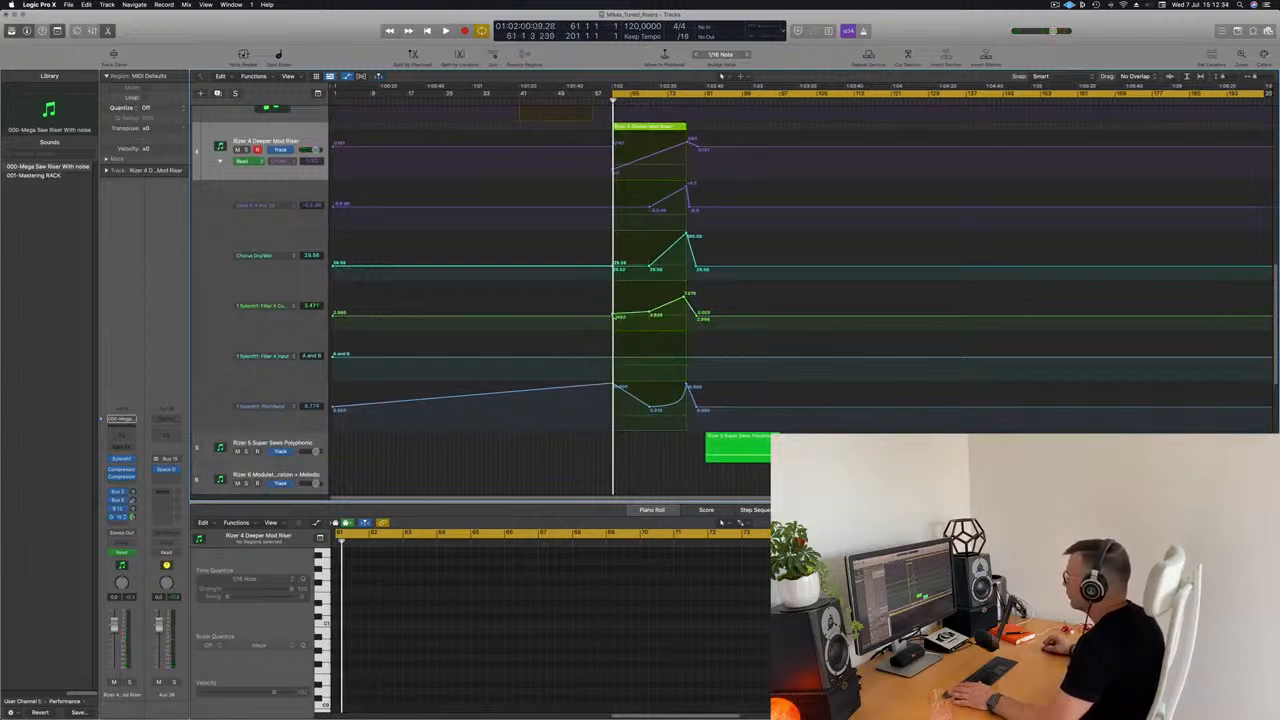
key("space")
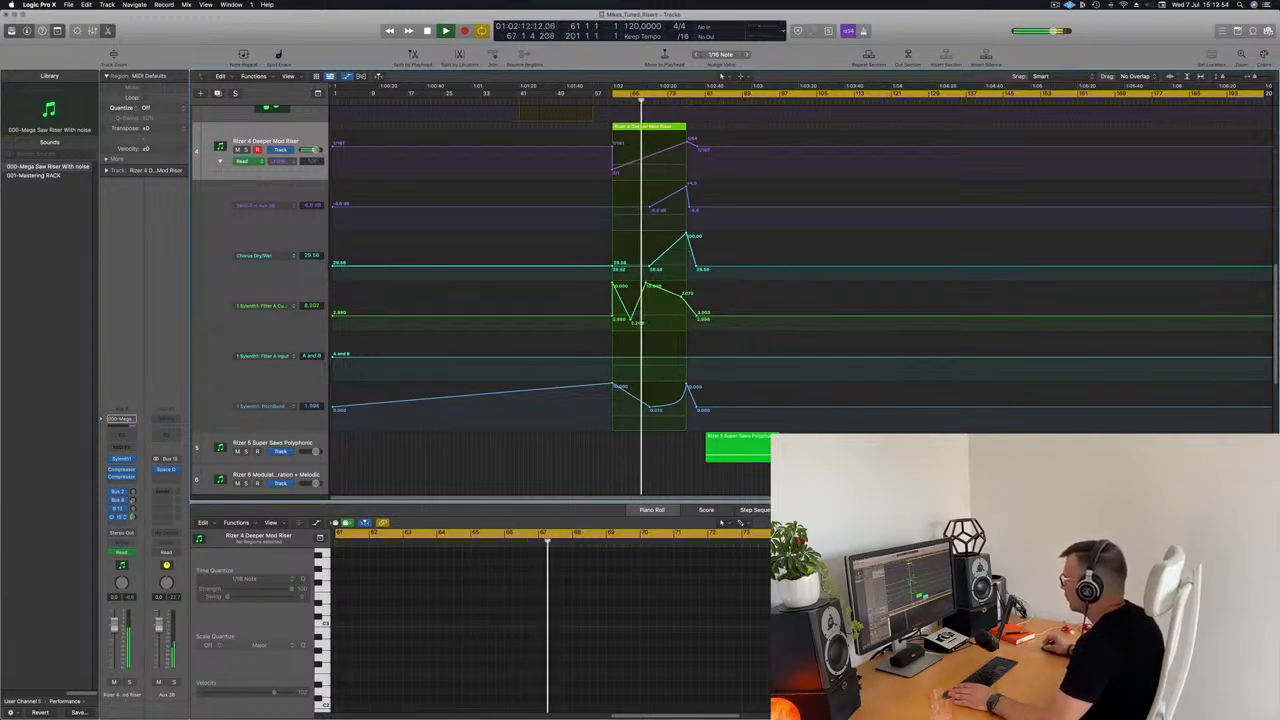
- Add a filter cutoff dip around bar 72 rising to 10.000 at the region's end, and raise Chorus Dry/Wet to 100 at bar 61
mouse_move(681, 297)
left_mouse_down()
mouse_move(681, 314)
mouse_move(681, 286)
left_mouse_up()
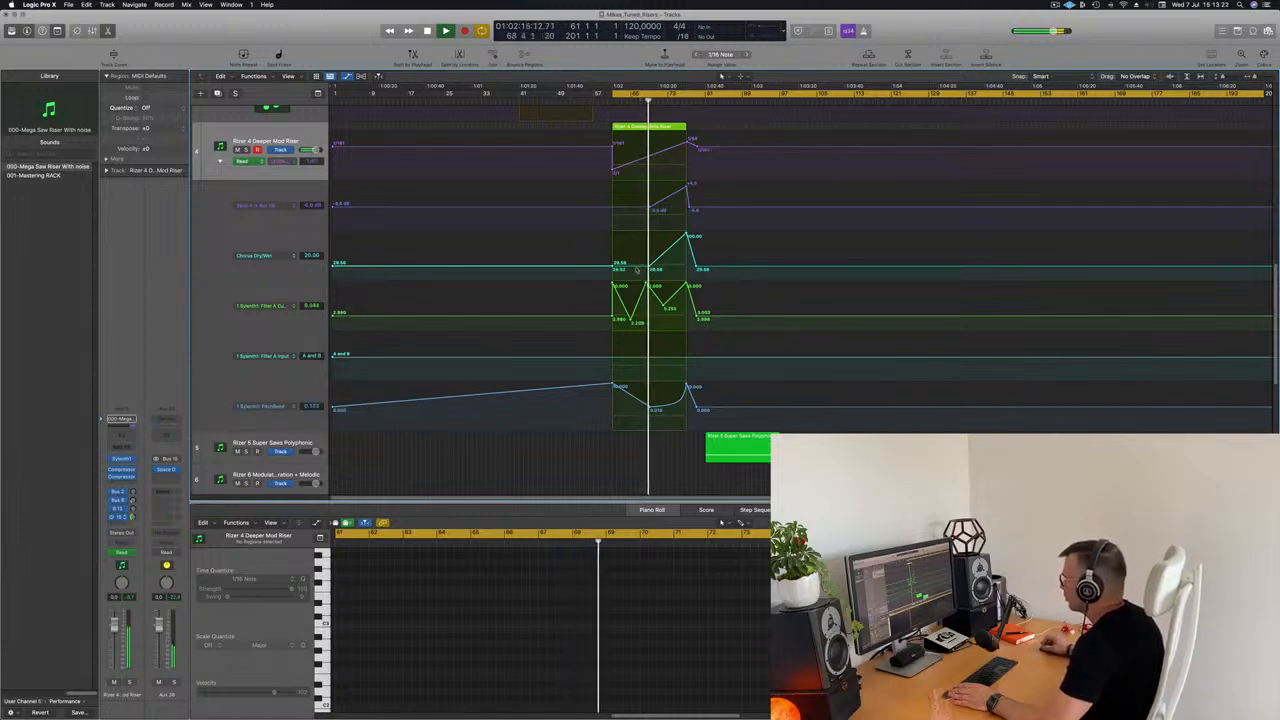
left_click_drag(613, 264, 615, 234)
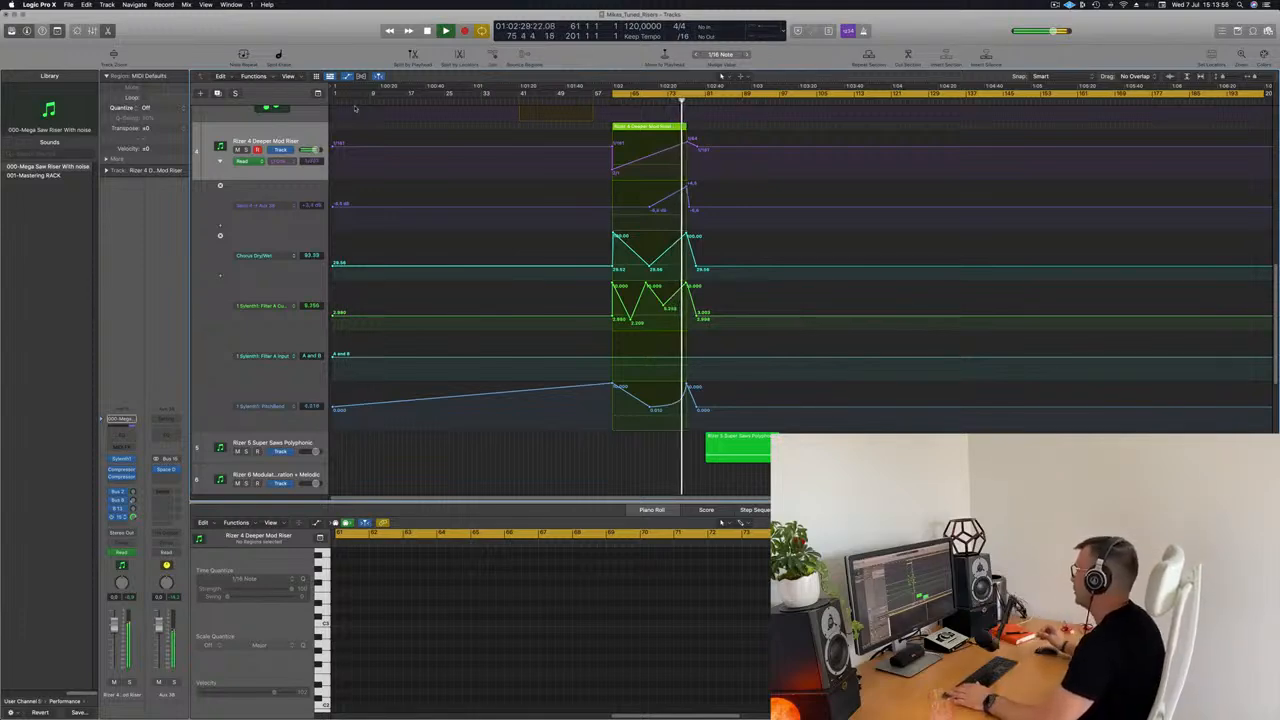
key("space")
- Try deleting the long note from the Rizer 4 region during playback and undo the deletion
left_click(665, 126)
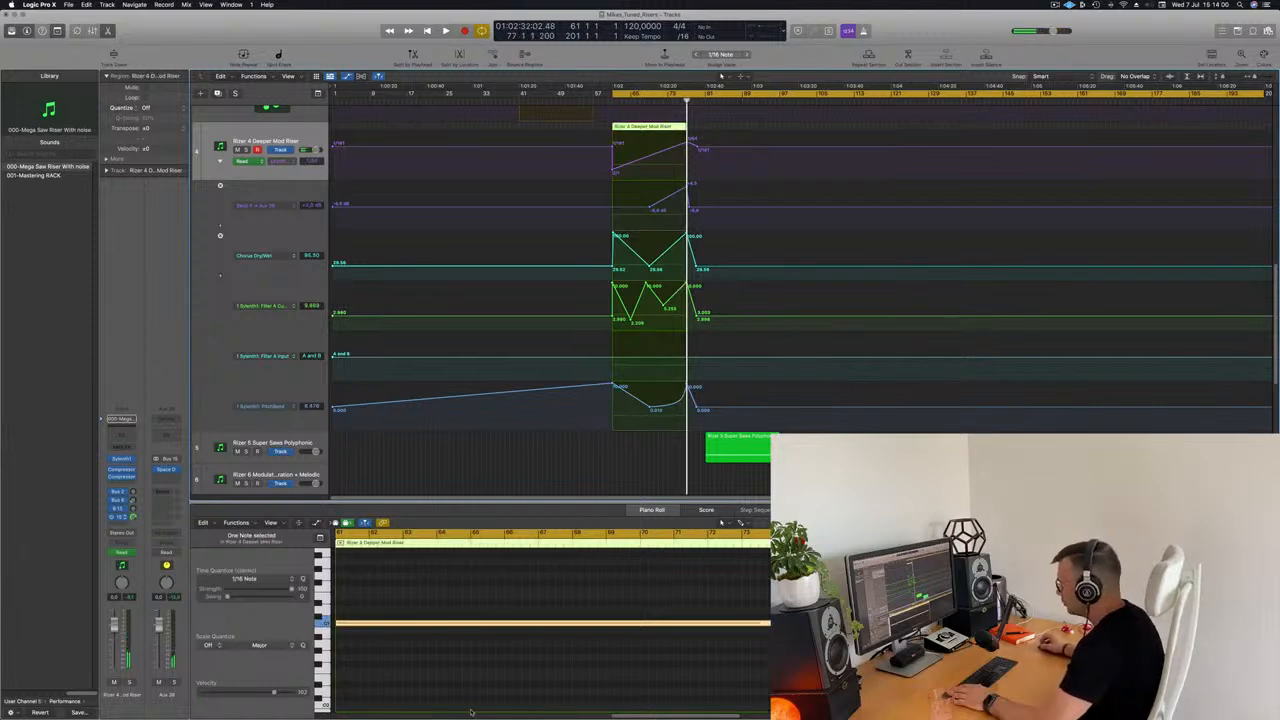
left_click_drag(482, 602, 493, 653)
key("space")
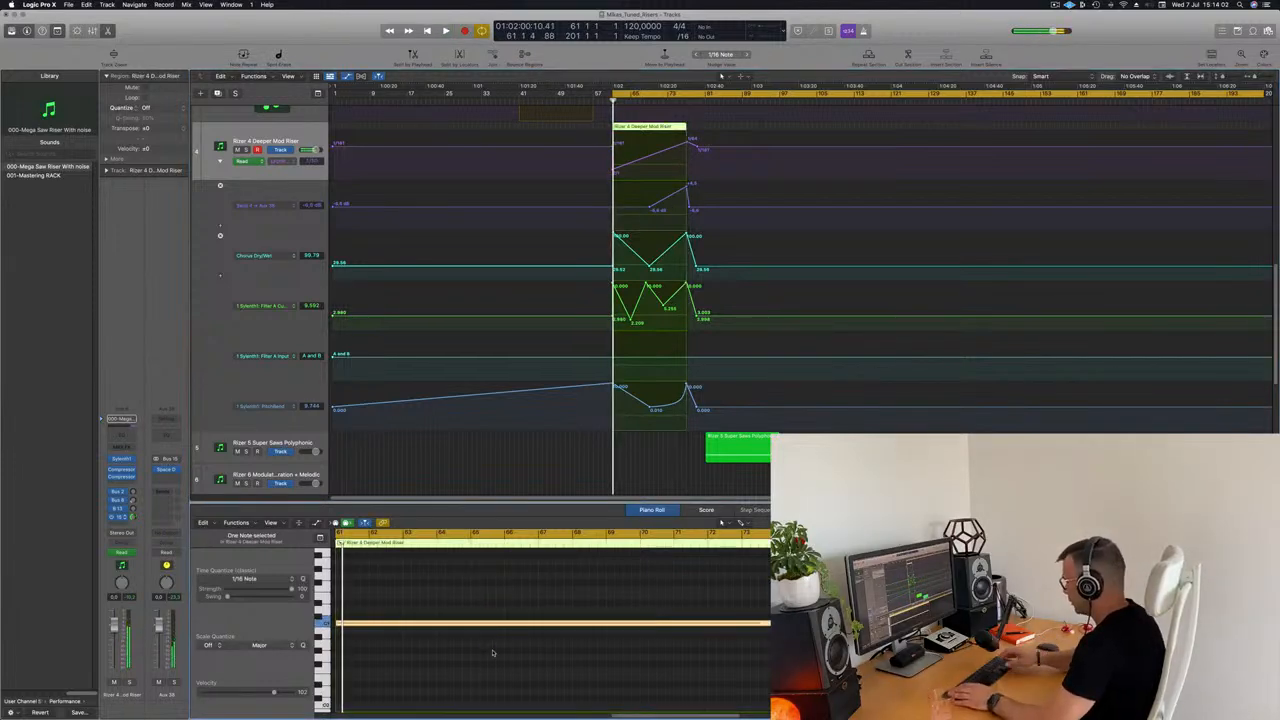
key("Delete")
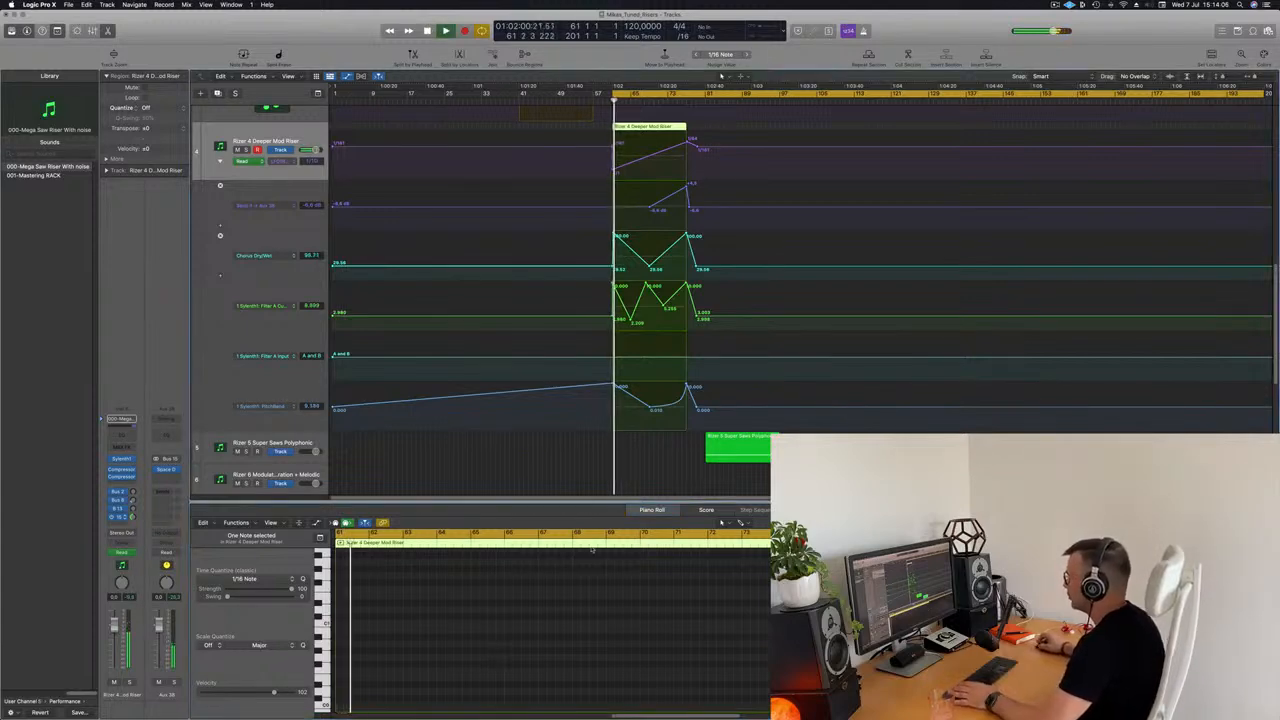
key("super+z")
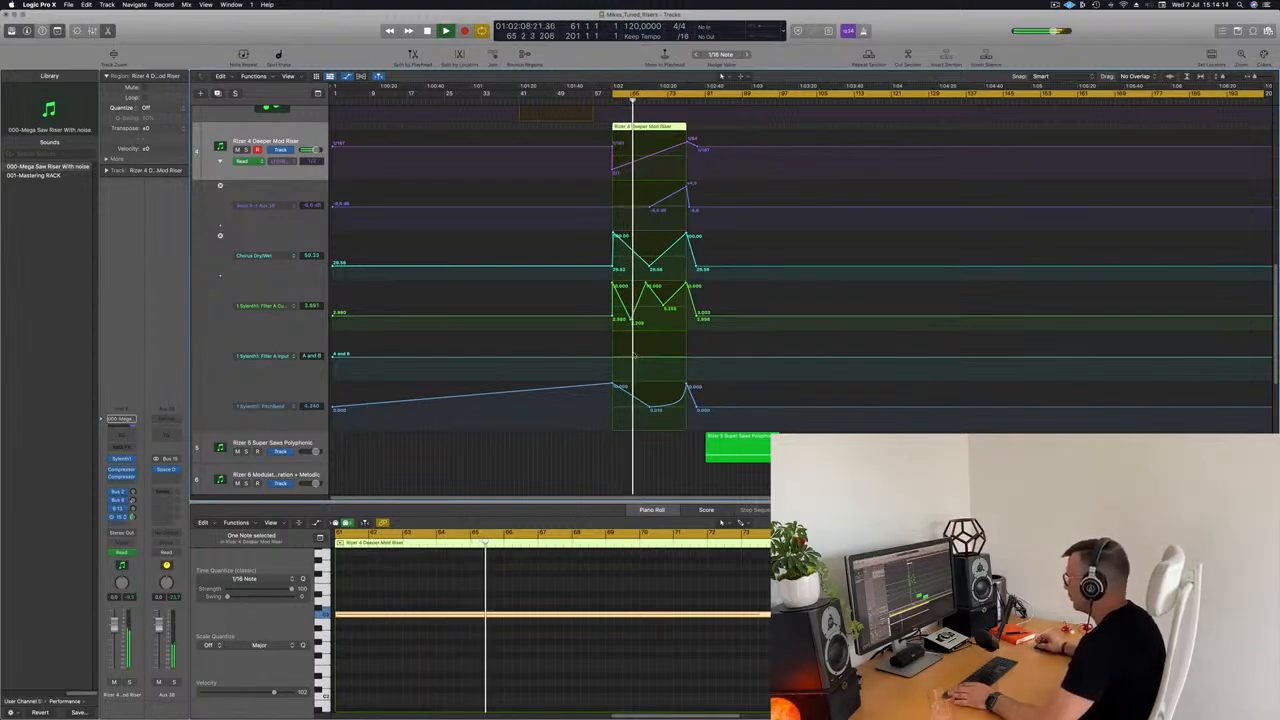
left_click(646, 443)
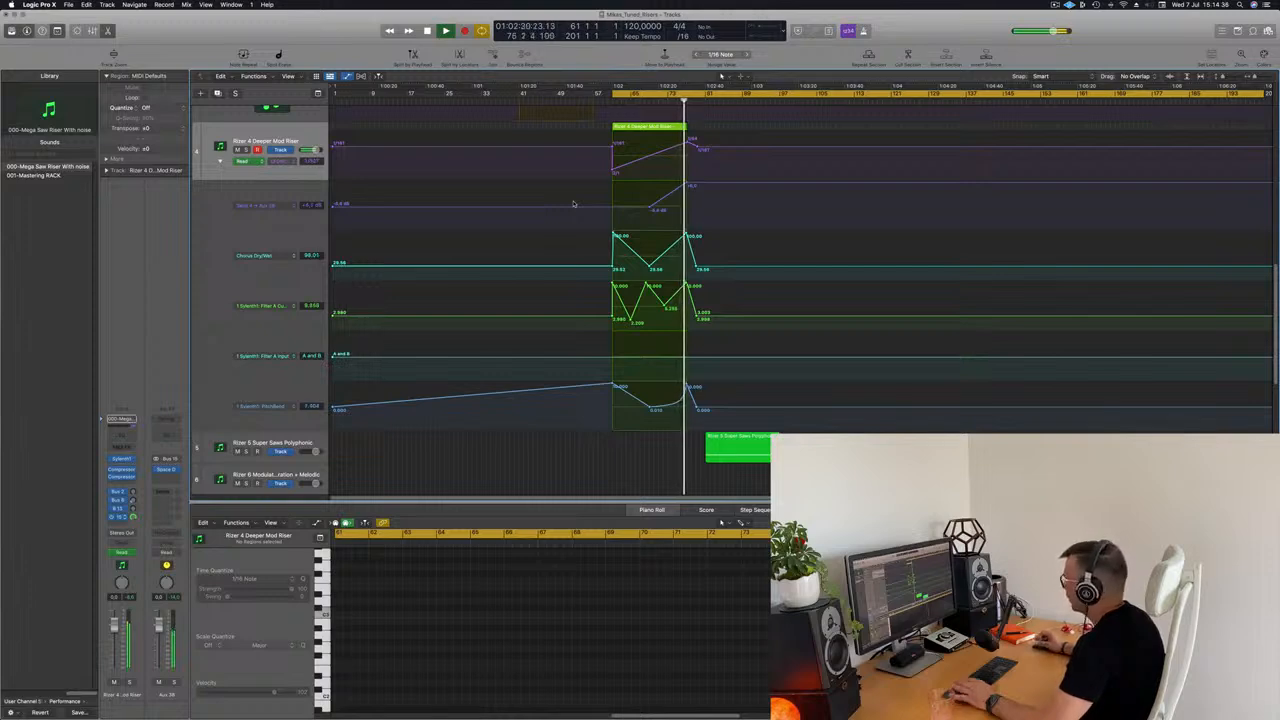
- Stop playback, move the start of the cycle range to bar 81 and select the Rizer 5 Super Saws Polyphonic track
key("space")
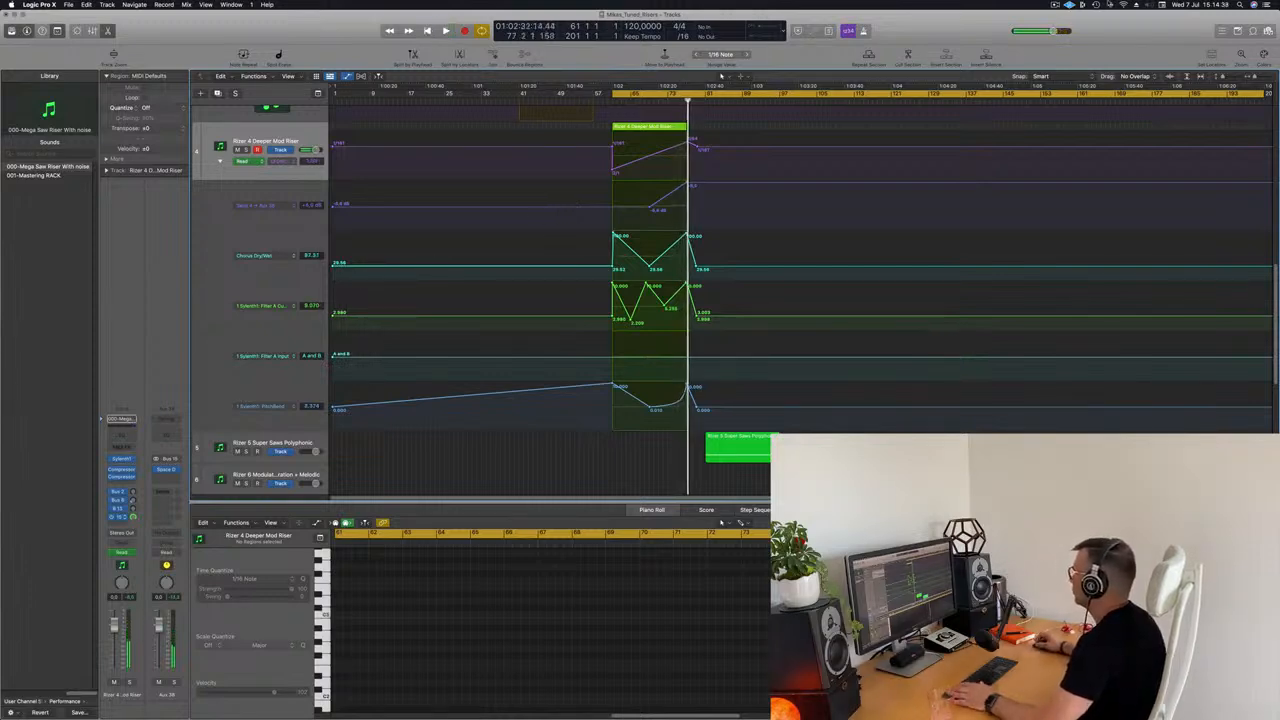
left_click_drag(613, 93, 704, 102)
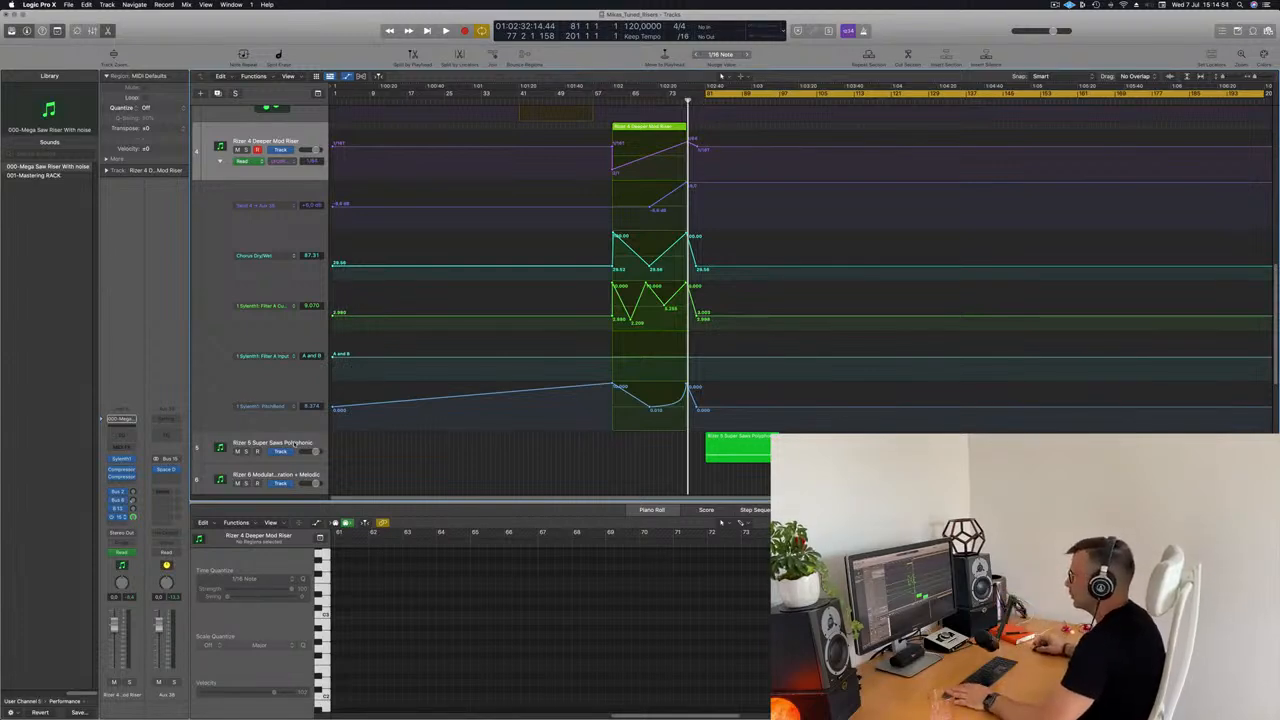
left_click(293, 443)
scroll(378, 205, "down", 5)
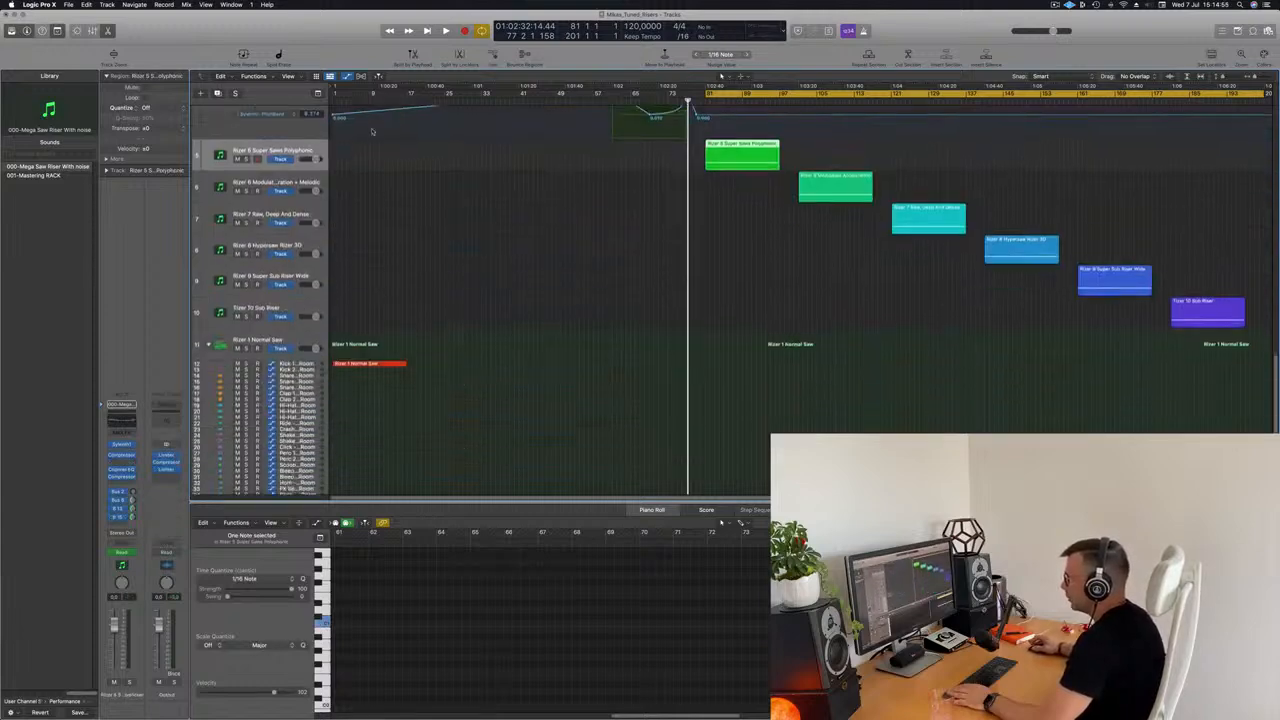
scroll(330, 210, "down", 1)
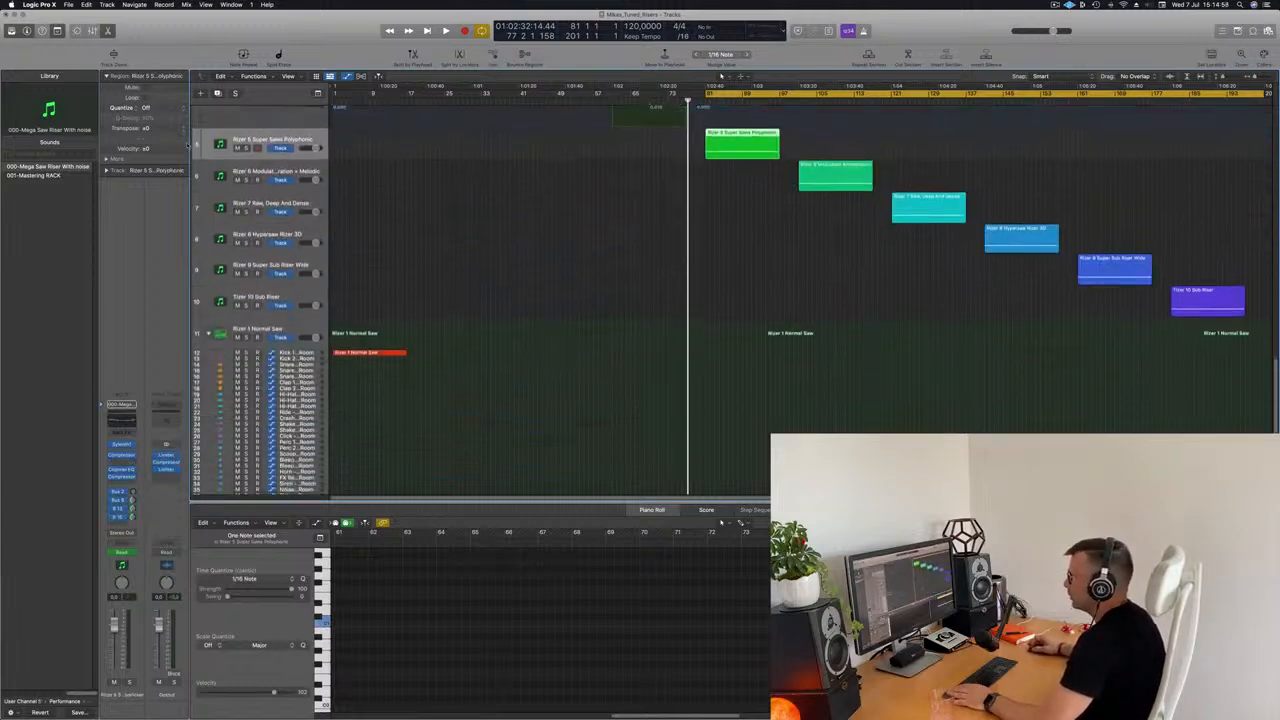
- Enlarge the Rizer 5 track and expand all its automation lanes while playing it from bar 81
left_click_drag(233, 158, 233, 199)
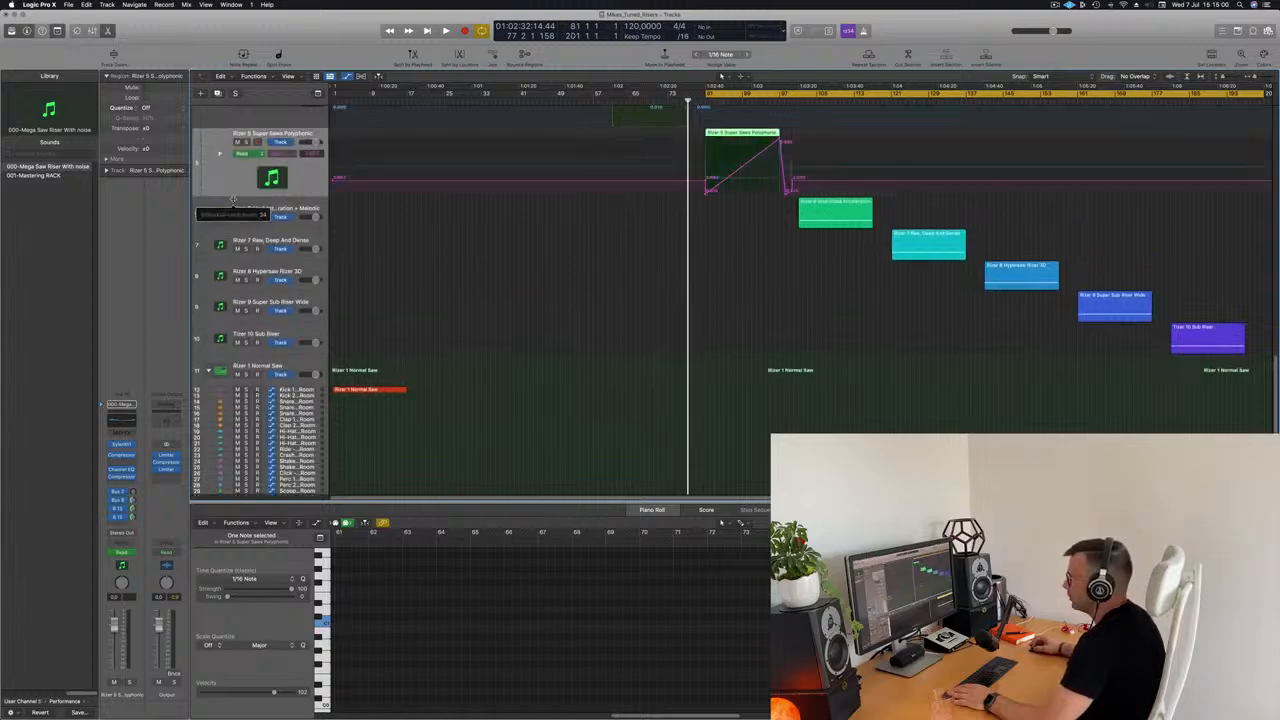
scroll(585, 437, "up", 10)
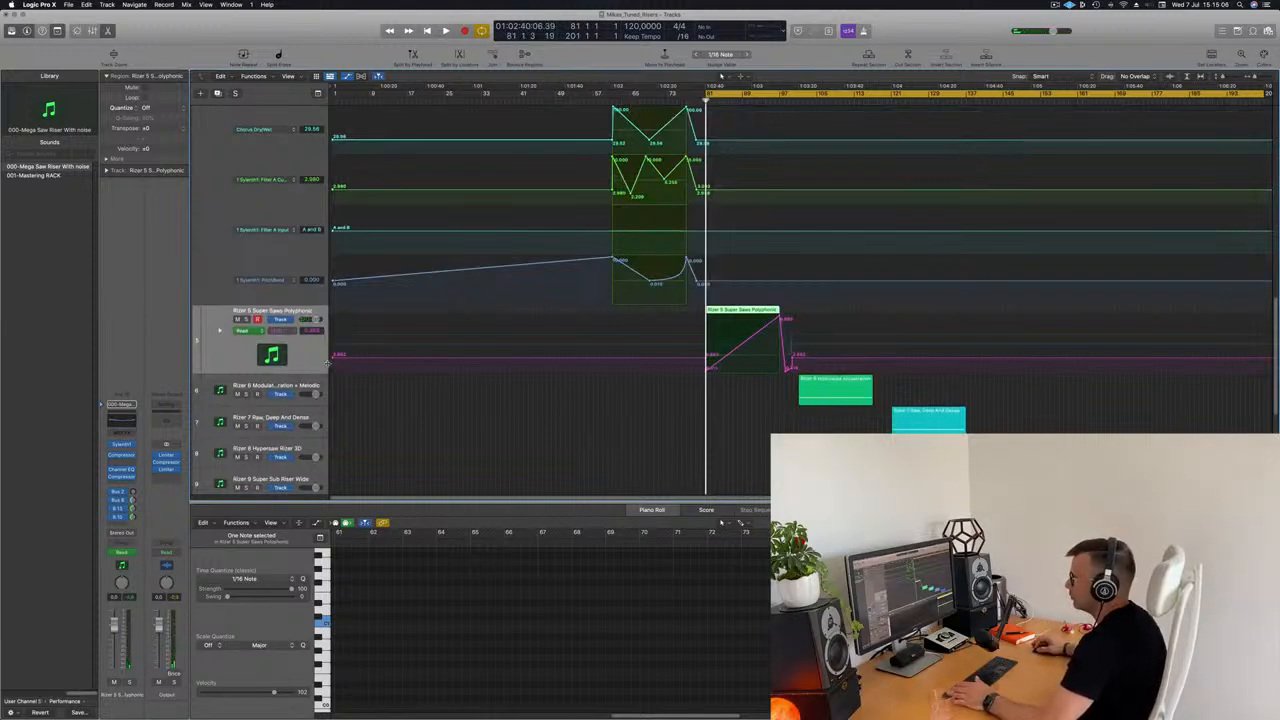
key("space")
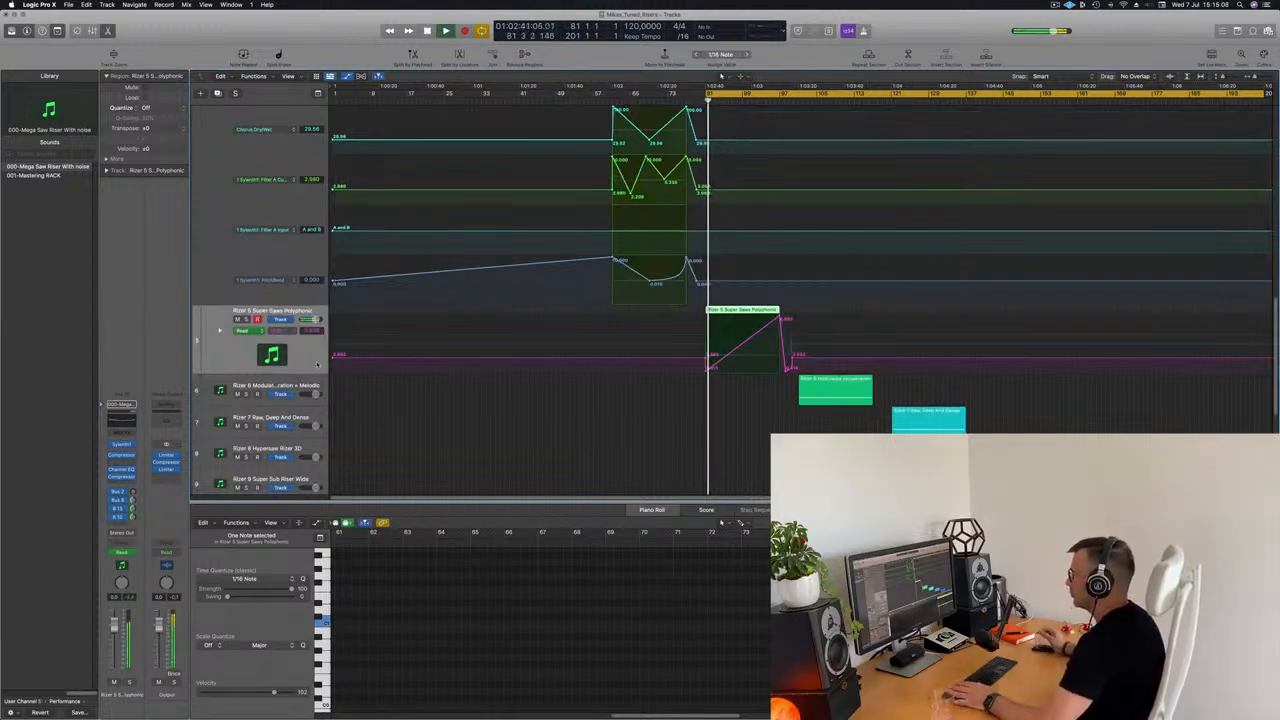
left_click(219, 331)
scroll(222, 325, "down", 3)
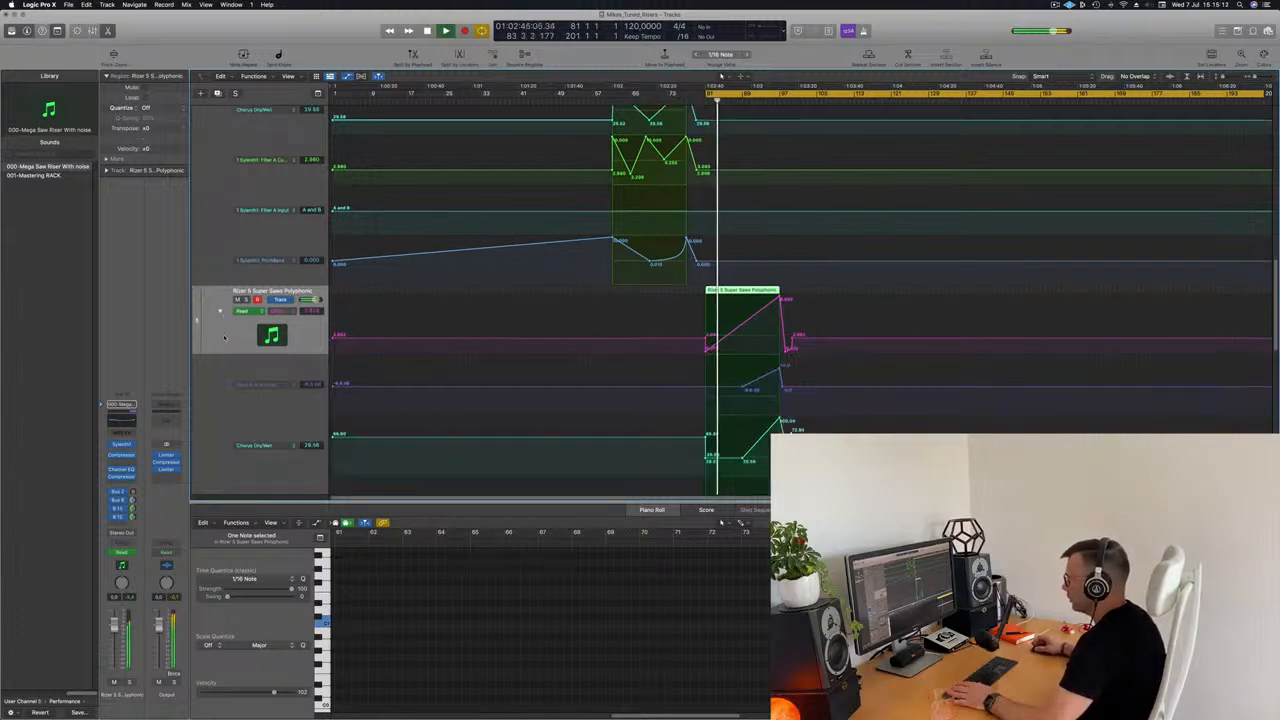
- Open Rizer 5's Sylenth1 instrument, view its part B and position its window clear of the track's automation lanes
left_click(121, 444)
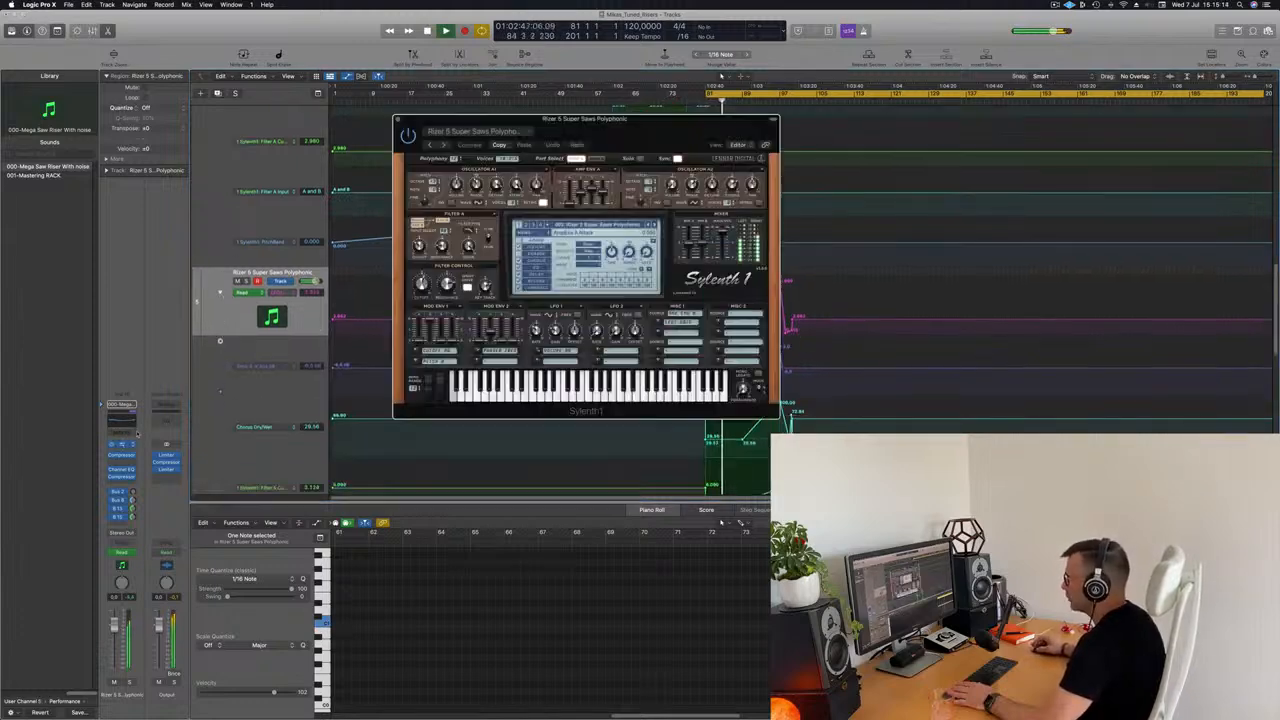
left_click_drag(675, 131, 1110, 178)
left_click(1036, 206)
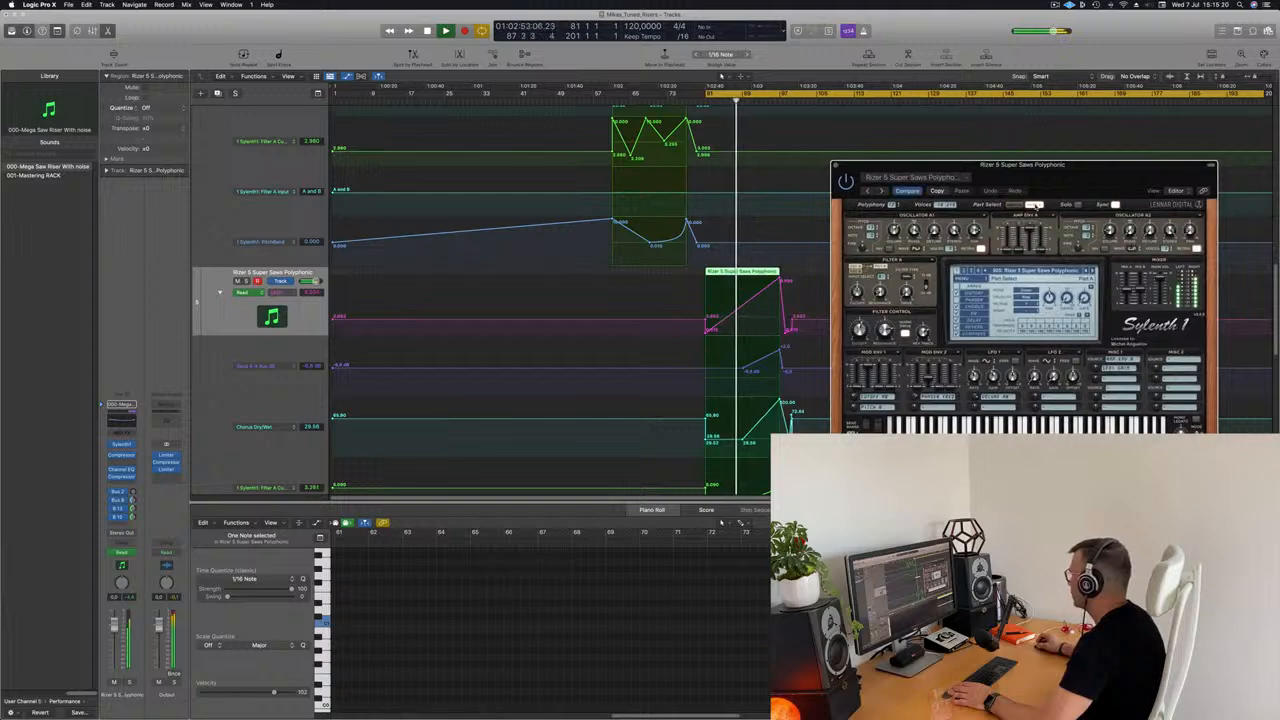
left_click_drag(1063, 179, 1119, 76)
scroll(781, 307, "down", 2)
scroll(775, 307, "down", 1)
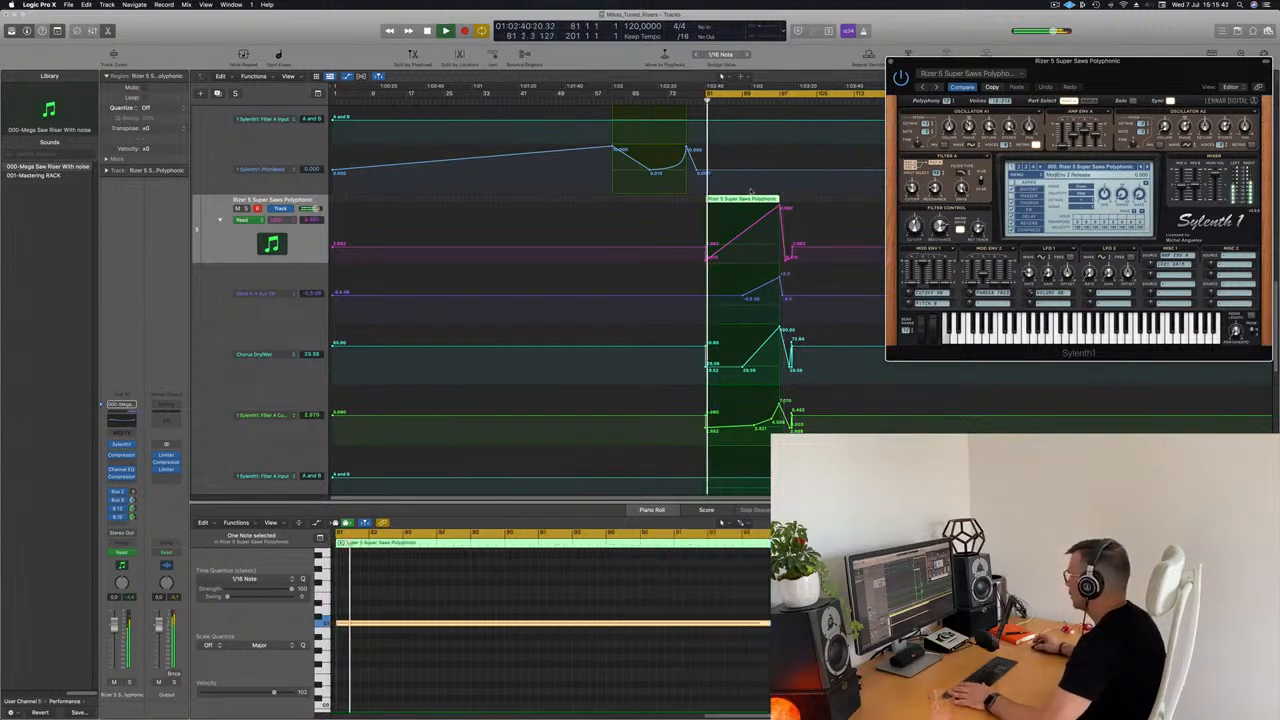
- Examine the part A oscillator settings in Rizer 5's Sylenth1 while playing the riser, keeping its automation in view
left_click_drag(1102, 62, 1018, 126)
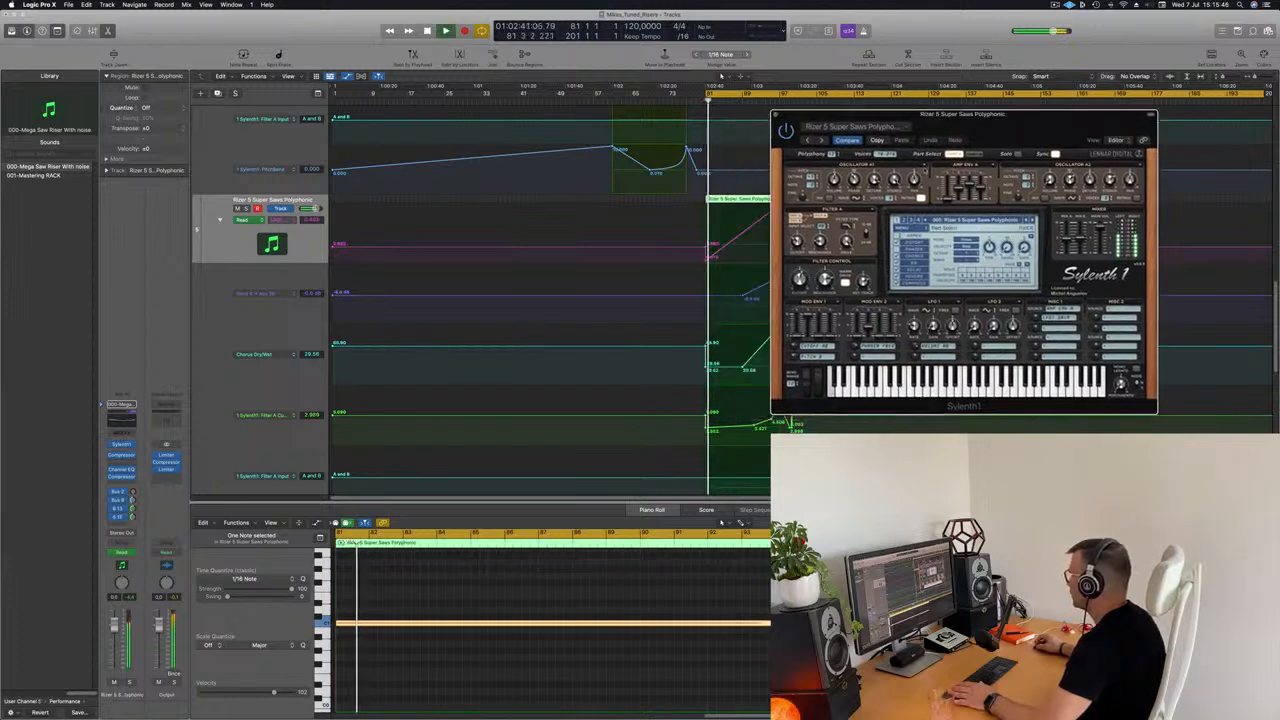
key("space")
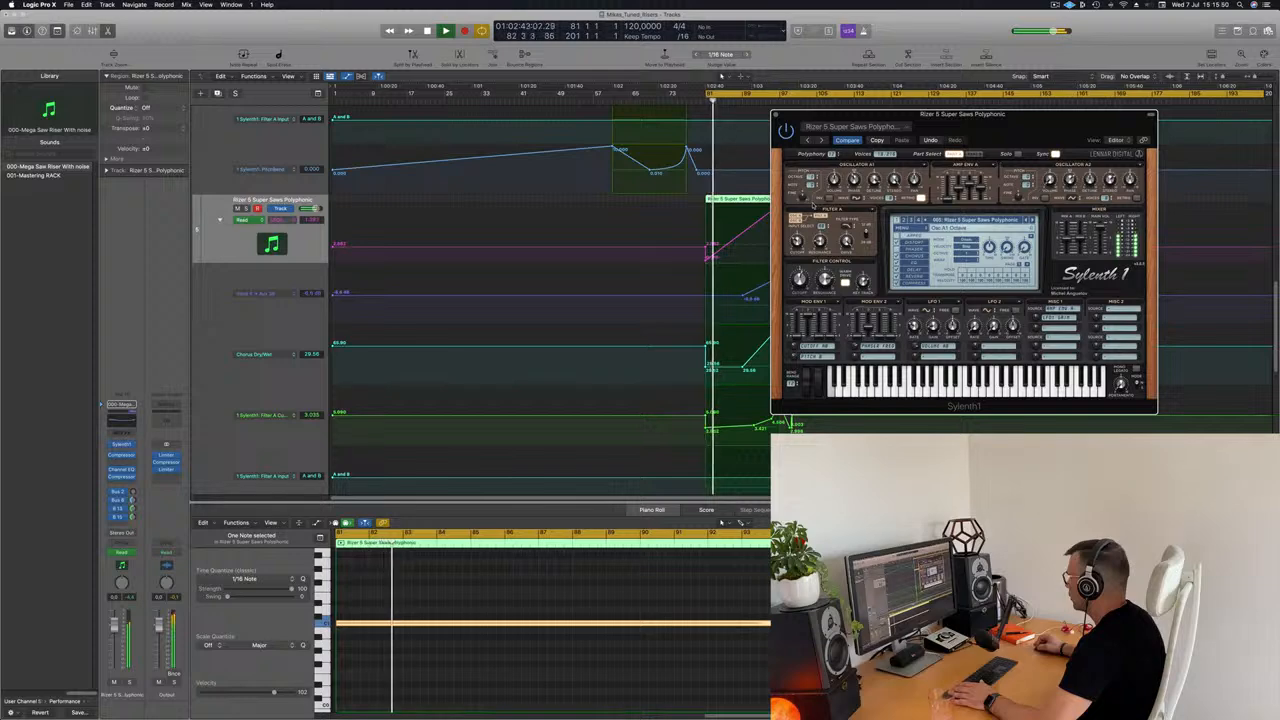
key("space")
key("space")
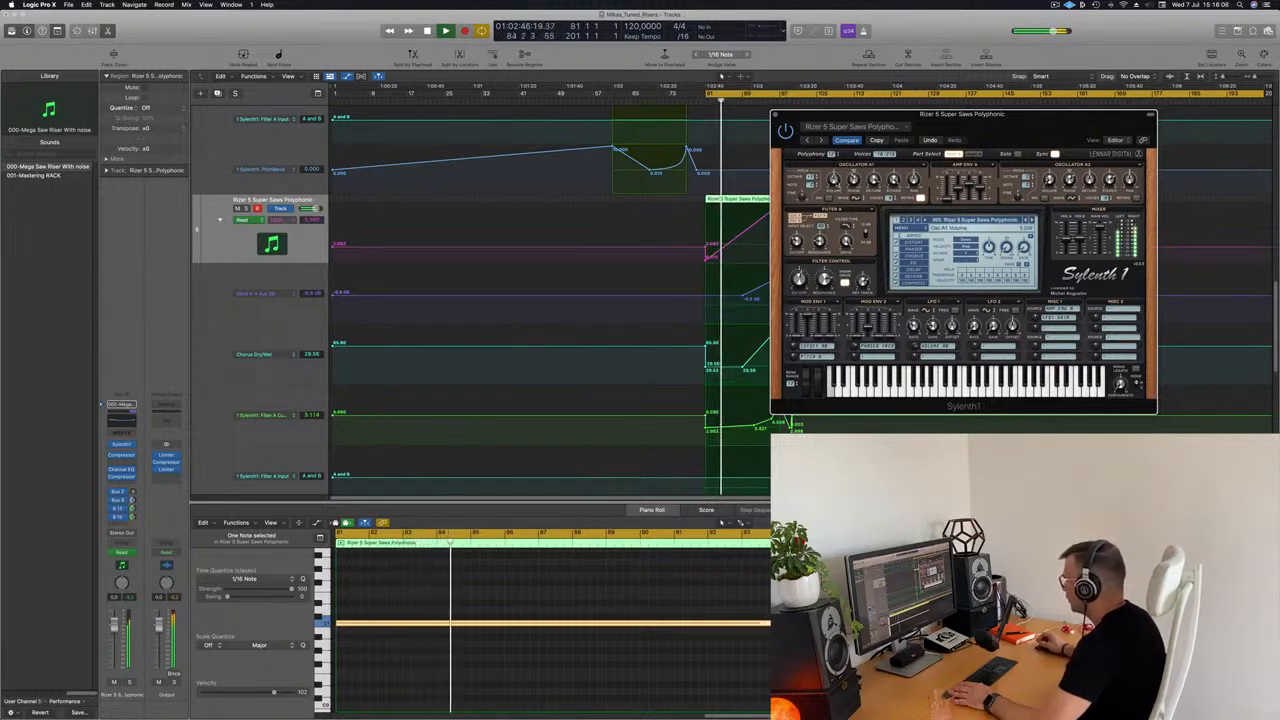
left_click_drag(1166, 113, 1024, 142)
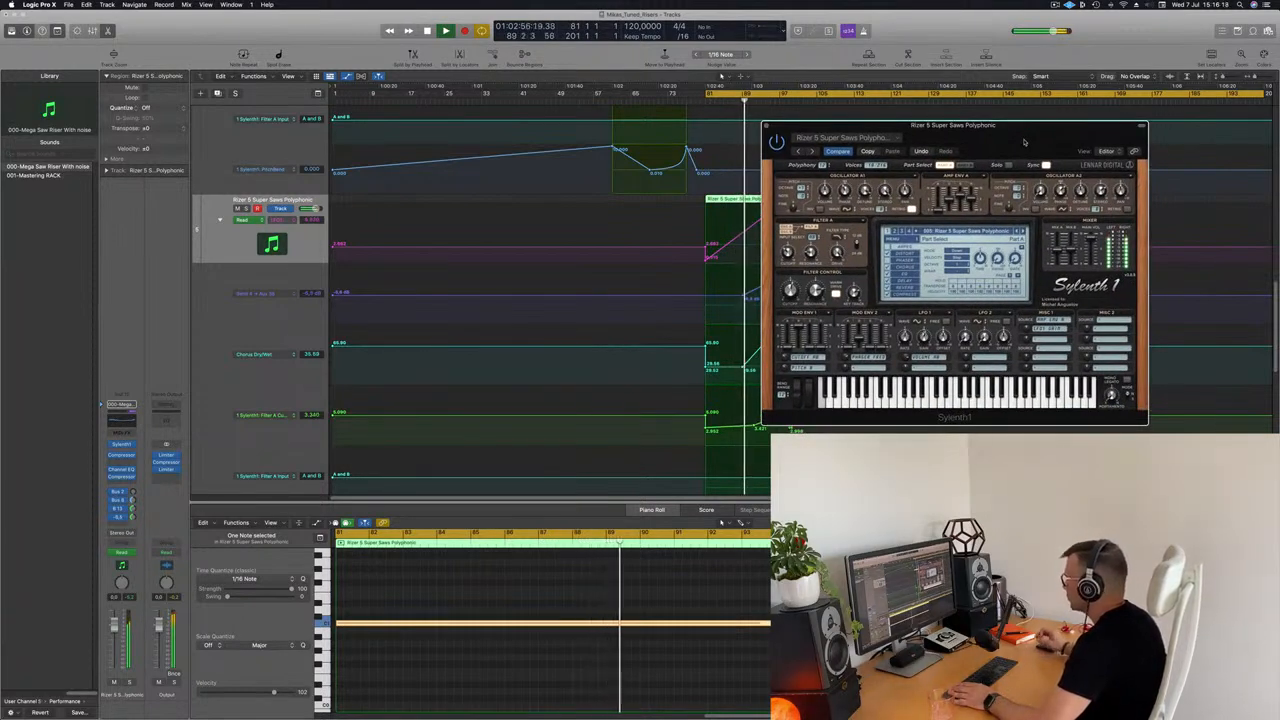
mouse_move(1062, 127)
left_mouse_down()
mouse_move(1097, 127)
mouse_move(1028, 127)
mouse_move(1084, 127)
left_mouse_up()
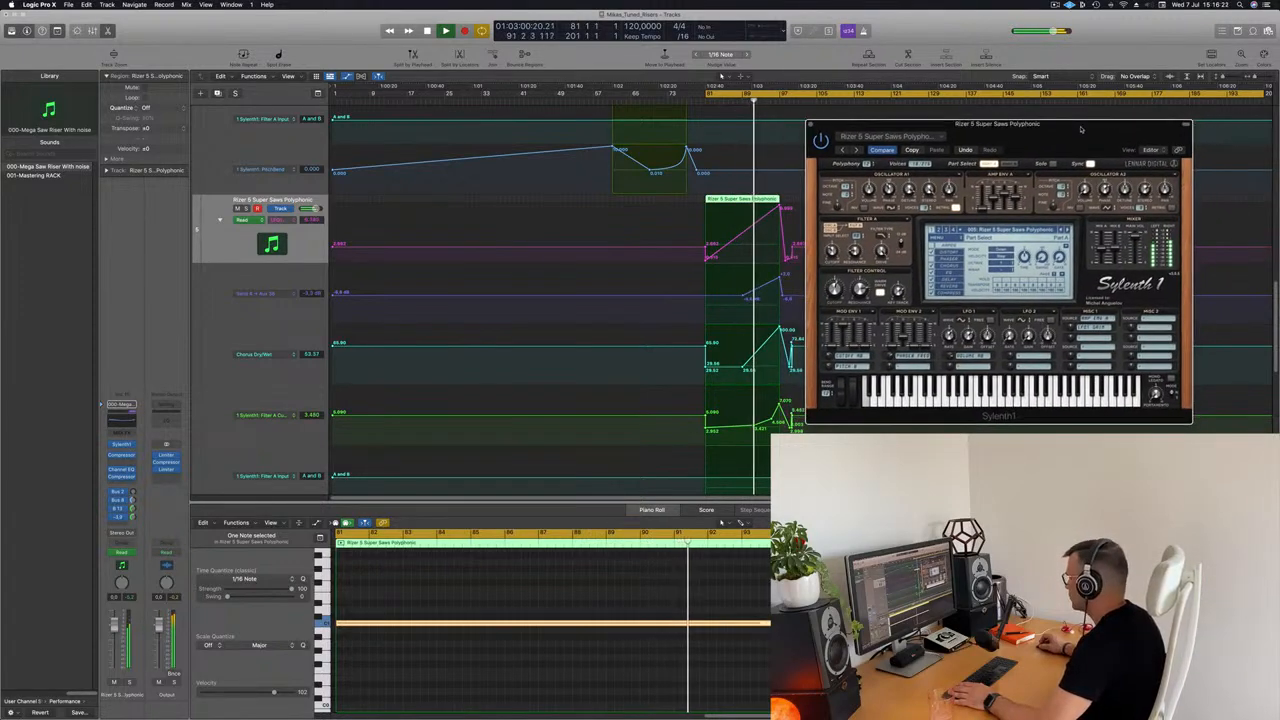